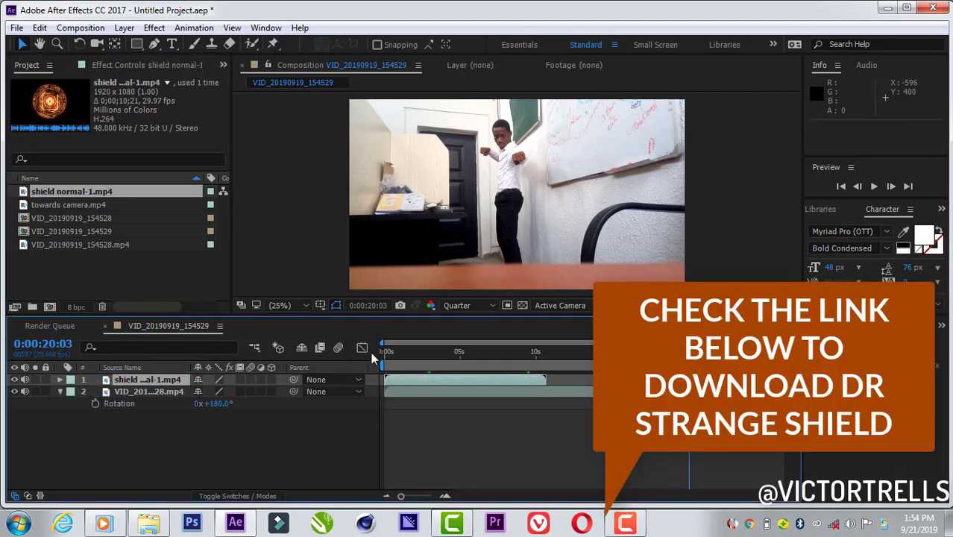
# Move the shield clip in the timeline so it starts at 0:00:14:21, and go to its first frames
pyautogui.moveTo(412, 381); pyautogui.dragTo(638, 398)
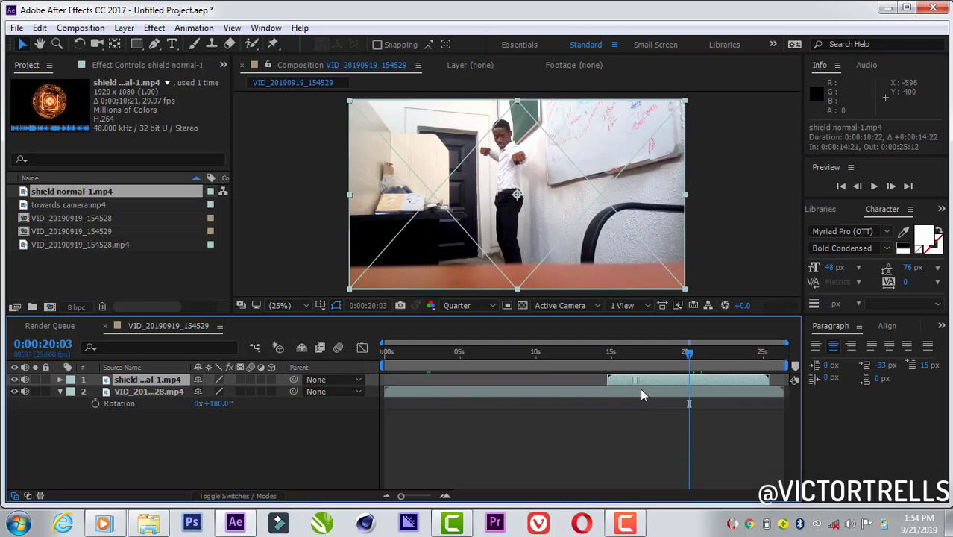
pyautogui.moveTo(667, 355); pyautogui.dragTo(610, 376)
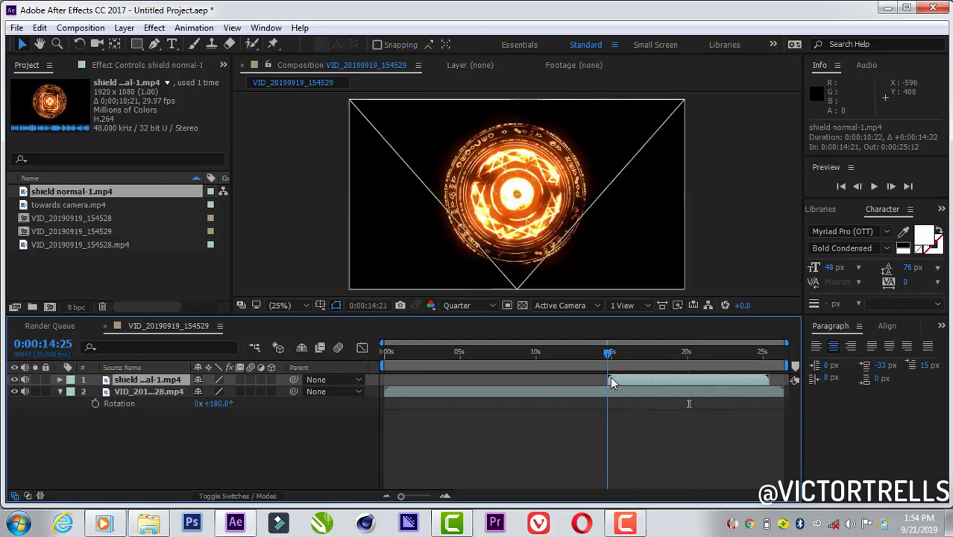
# Hide the shield layer and find the frame at 0:00:18:04 where the man brings his fists together
pyautogui.click(14, 379)
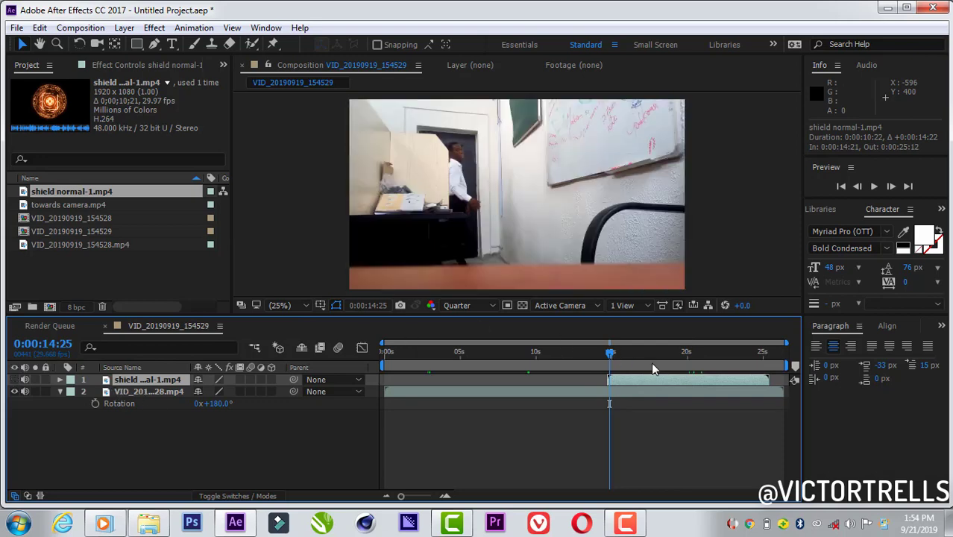
pyautogui.moveTo(651, 361); pyautogui.dragTo(669, 372)
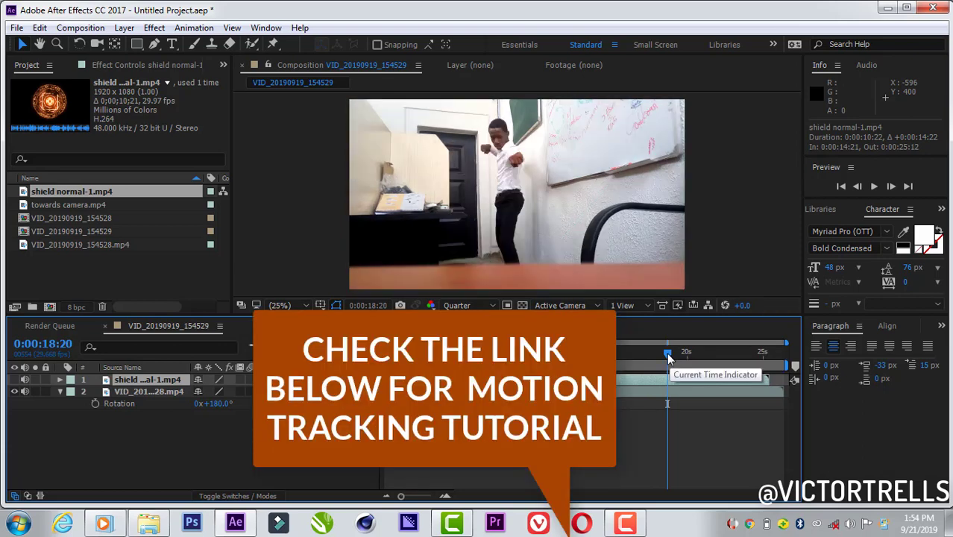
pyautogui.moveTo(666, 352); pyautogui.dragTo(658, 356)
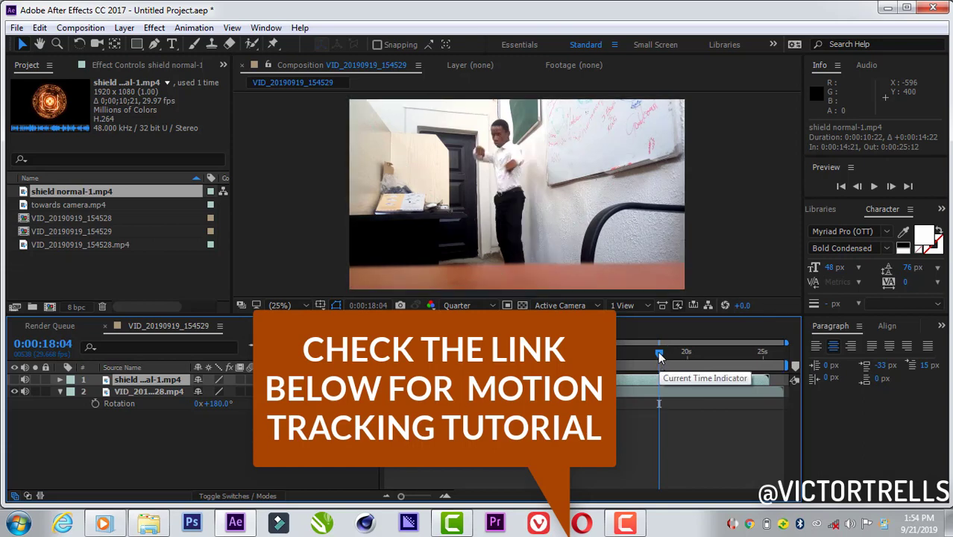
pyautogui.moveTo(660, 358)
pyautogui.mouseDown()
pyautogui.moveTo(687, 362)
pyautogui.moveTo(632, 363)
pyautogui.moveTo(659, 363)
pyautogui.mouseUp()
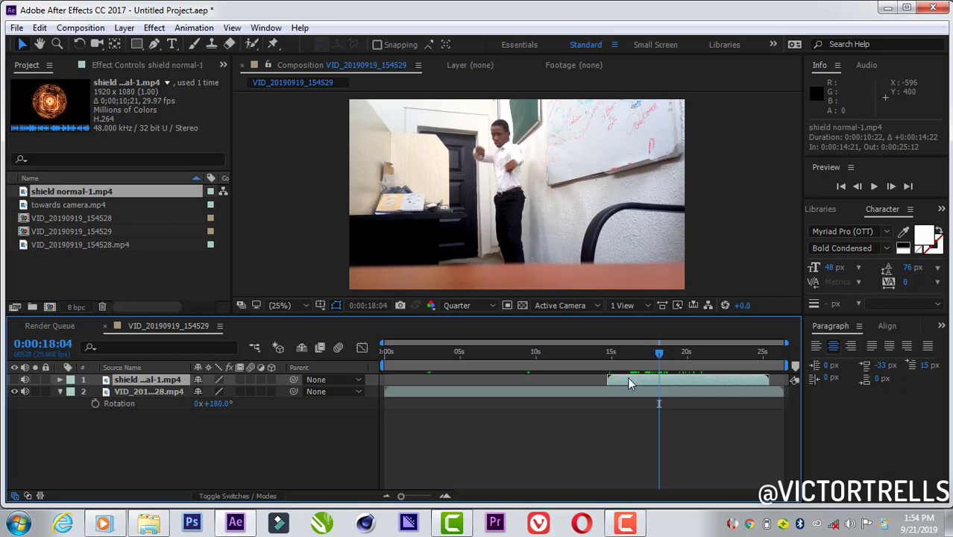
# Show the shield layer again and set its blending mode to Add
pyautogui.click(630, 378)
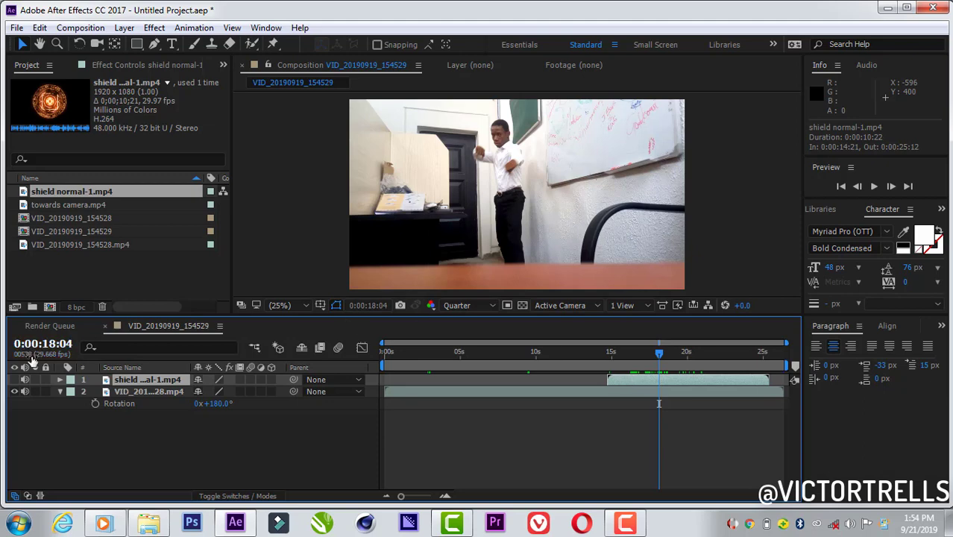
pyautogui.click(18, 380)
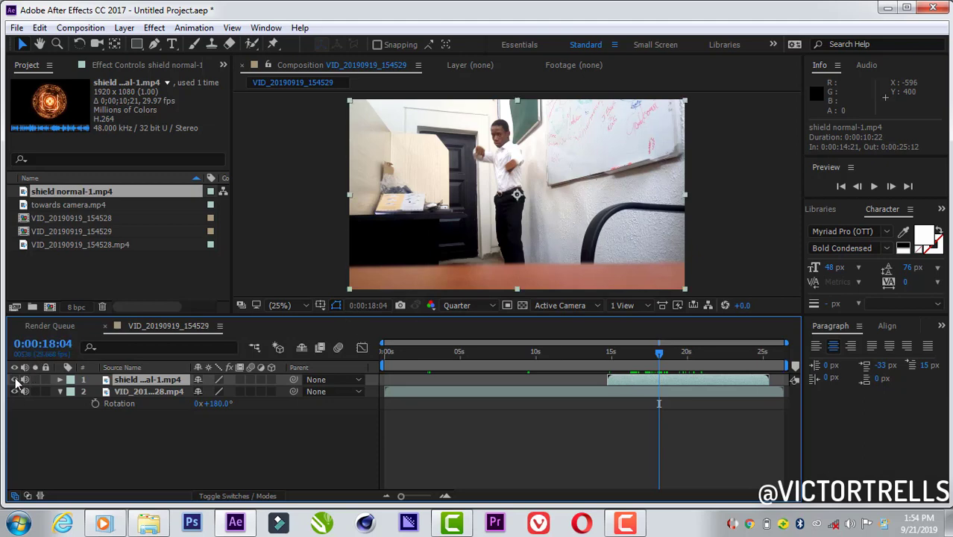
pyautogui.click(18, 380)
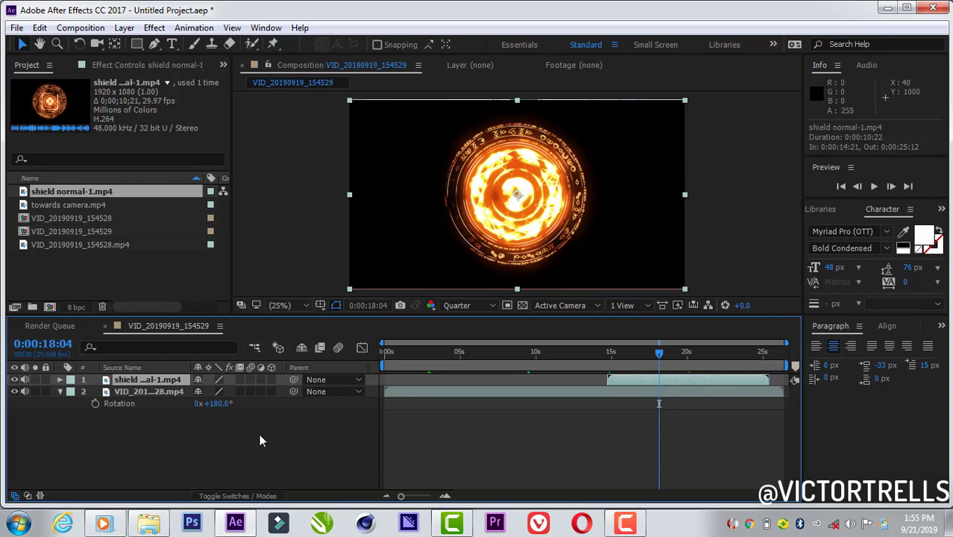
pyautogui.click(231, 495)
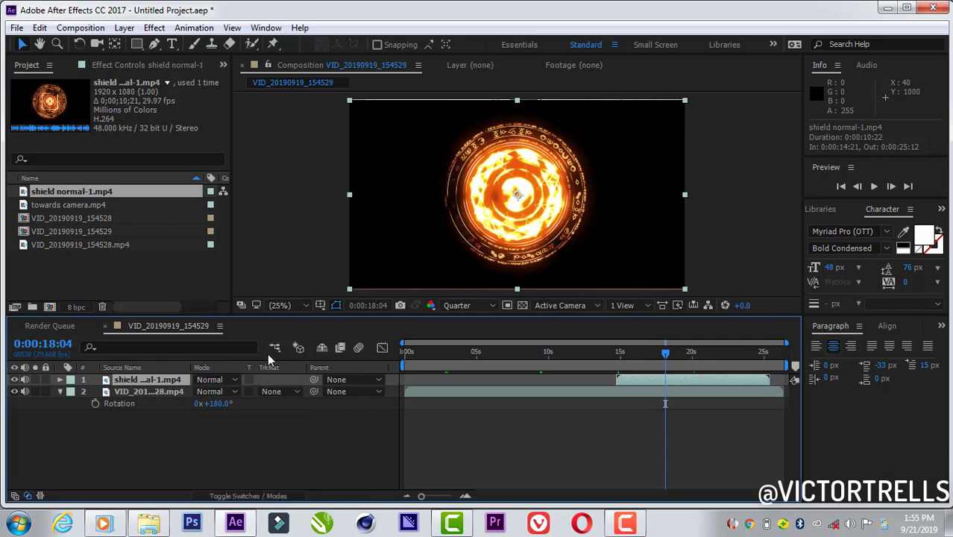
pyautogui.click(213, 379)
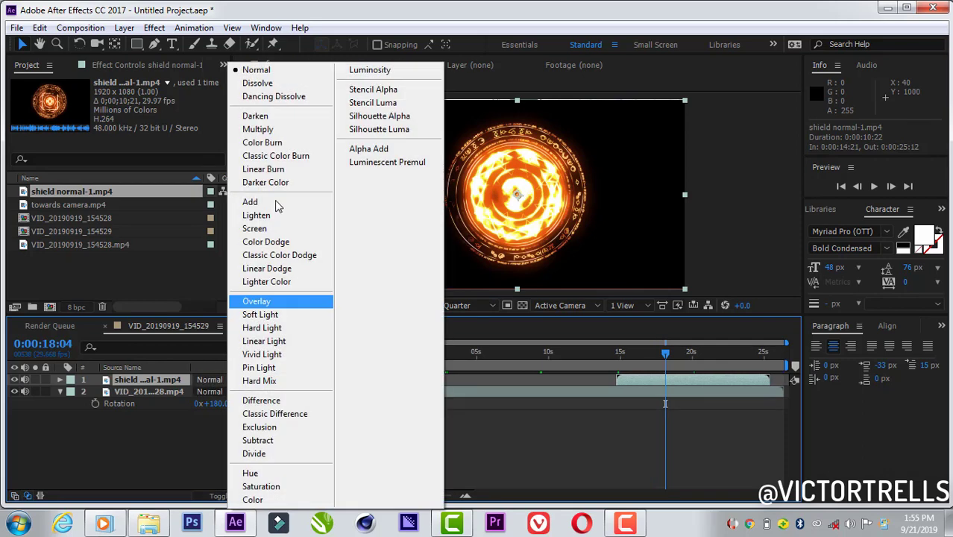
pyautogui.click(273, 204)
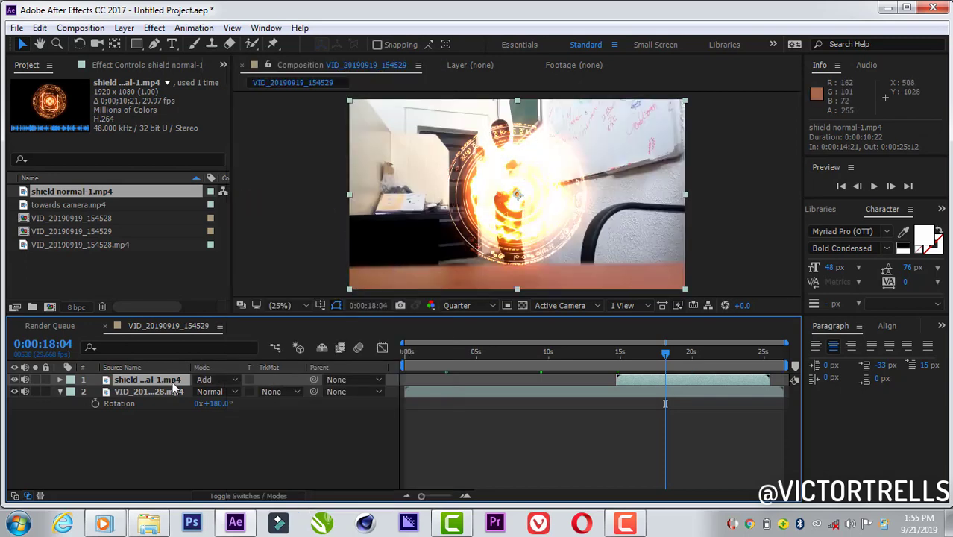
# Scale the shield layer to 76% and lower its opacity to 18%
pyautogui.press('s')
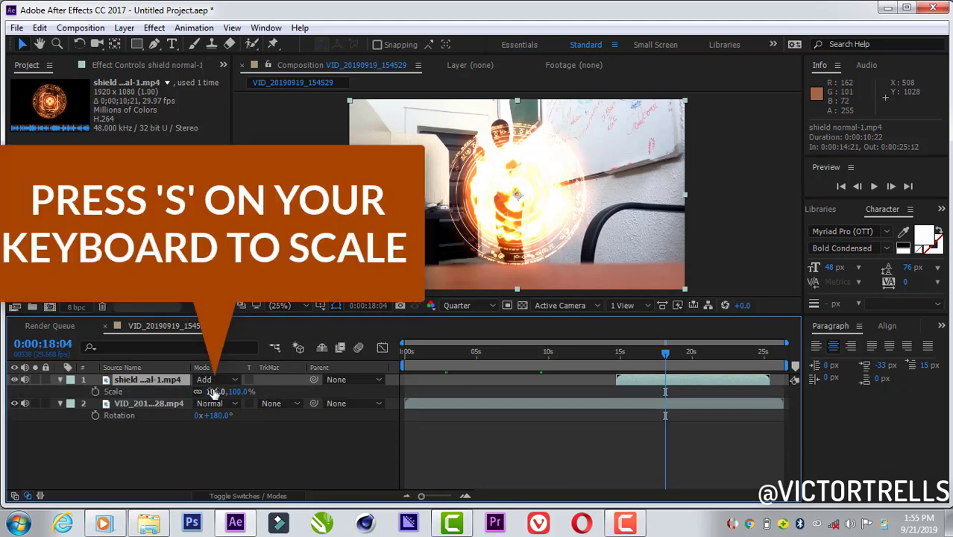
pyautogui.moveTo(198, 391); pyautogui.dragTo(188, 392)
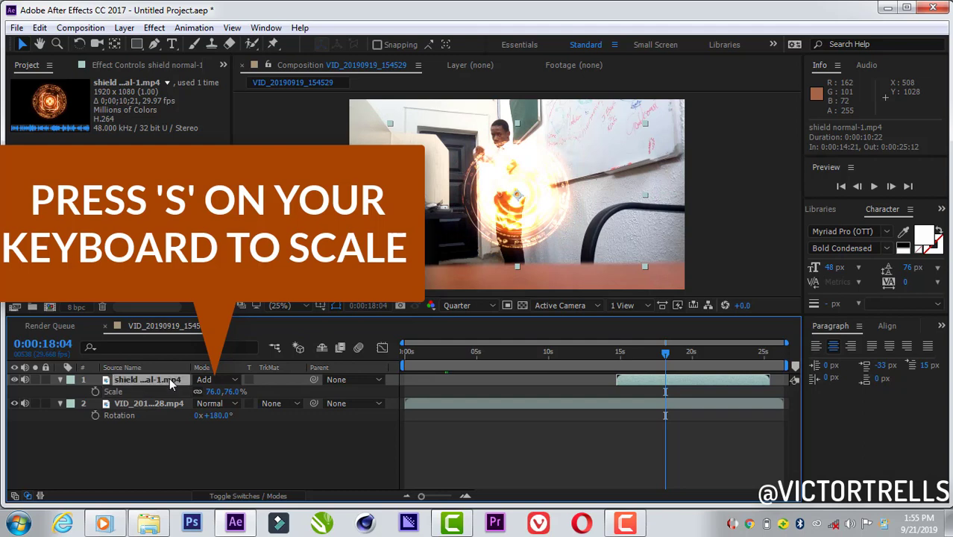
pyautogui.press('t')
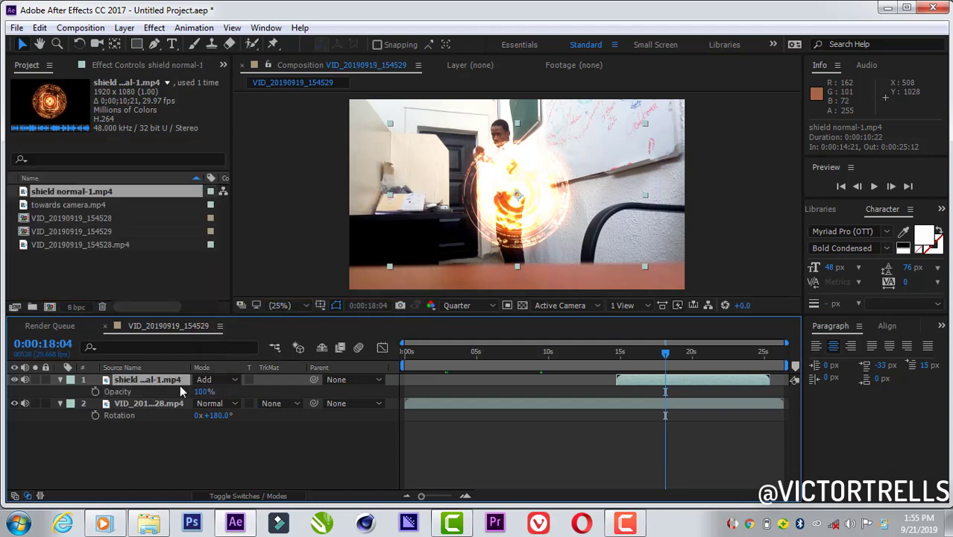
pyautogui.moveTo(208, 393); pyautogui.dragTo(145, 391)
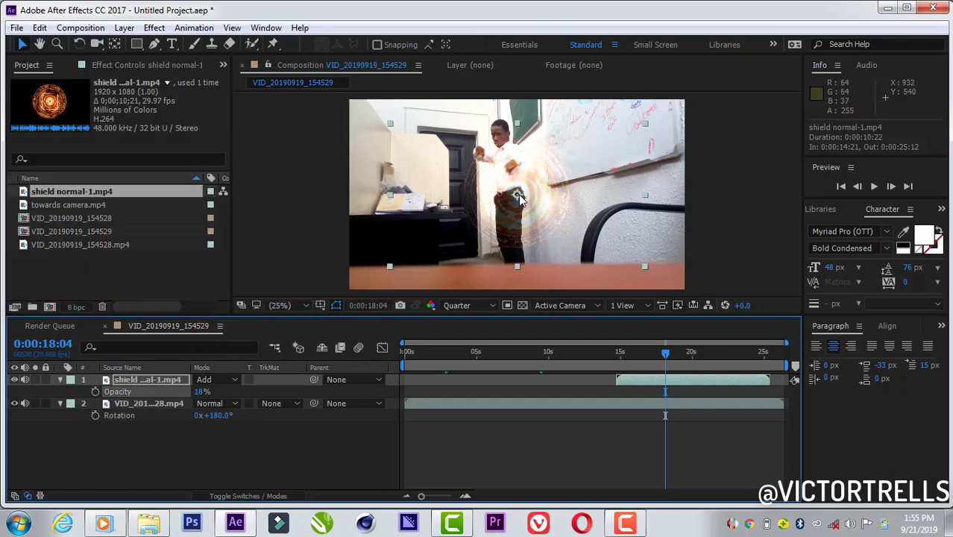
# Scale the shield to 54% and place it over the man's front fist, at about 924, 392
pyautogui.moveTo(513, 181); pyautogui.dragTo(510, 170)
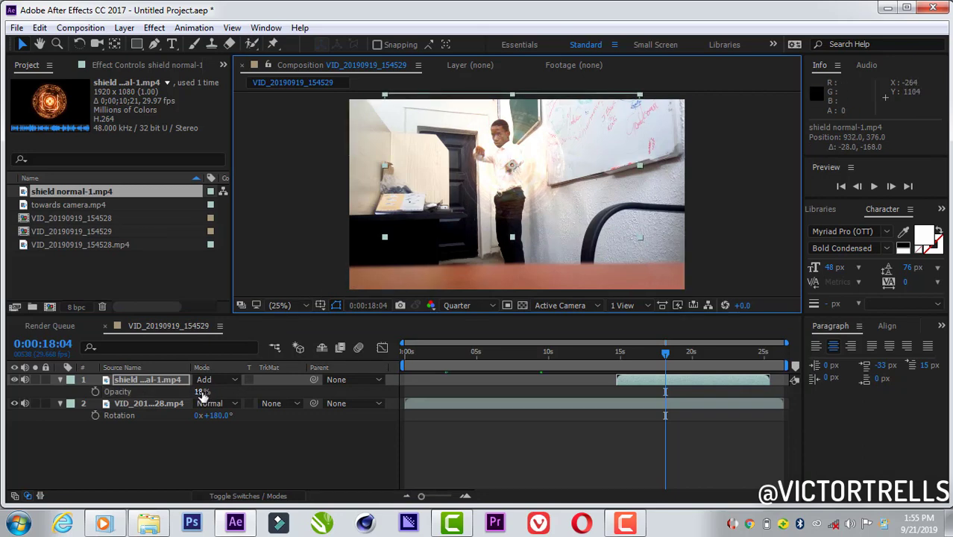
pyautogui.click(185, 378)
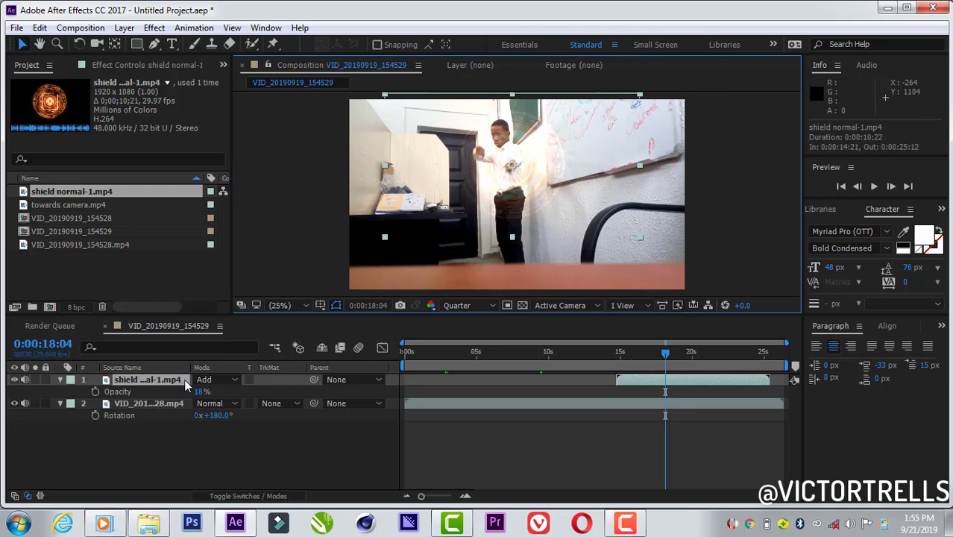
pyautogui.press('s')
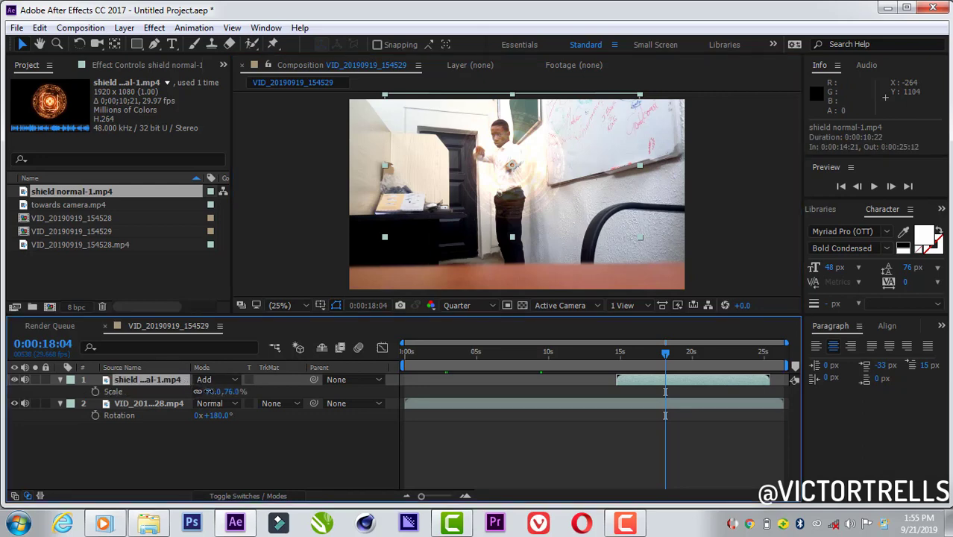
pyautogui.moveTo(199, 391); pyautogui.dragTo(199, 391)
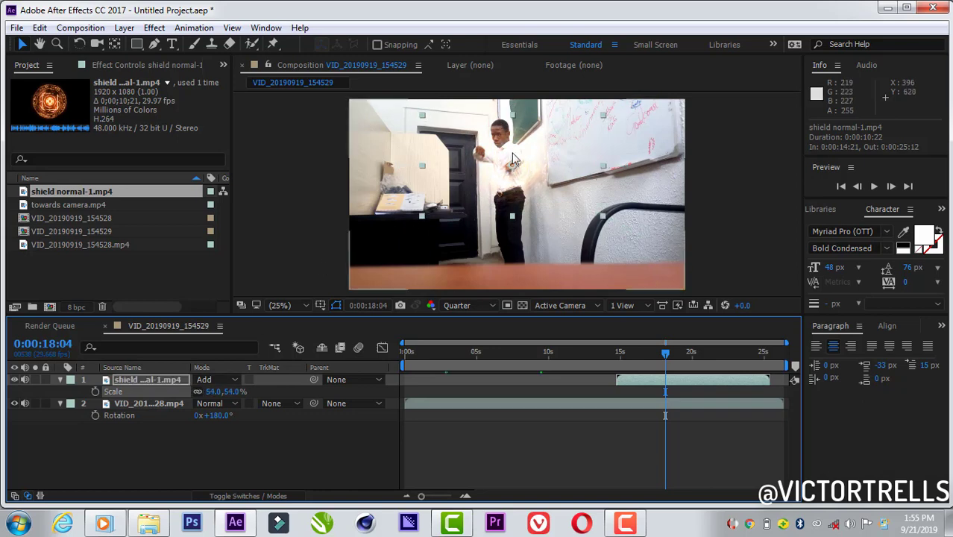
pyautogui.moveTo(516, 167); pyautogui.dragTo(513, 170)
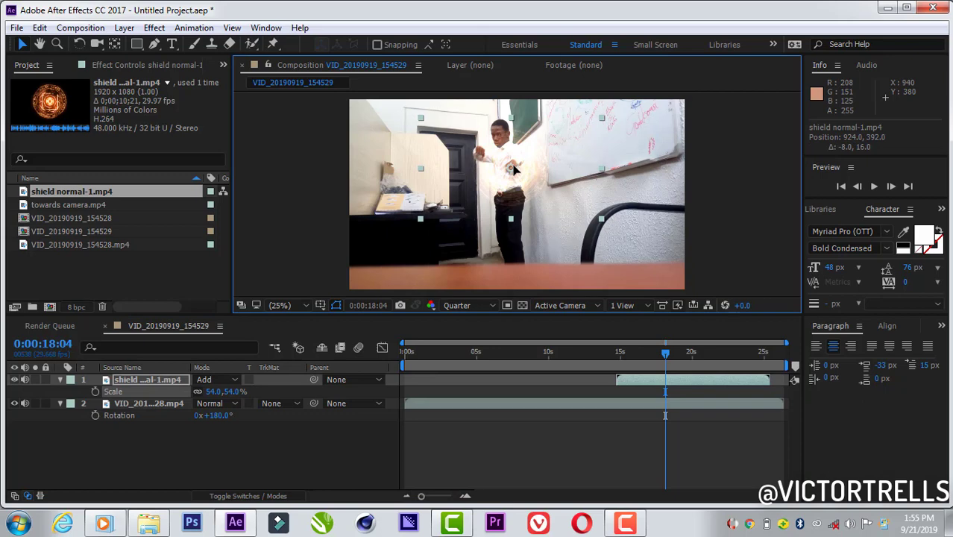
# Set the shield layer's opacity to 100%
pyautogui.click(165, 379)
pyautogui.press('t')
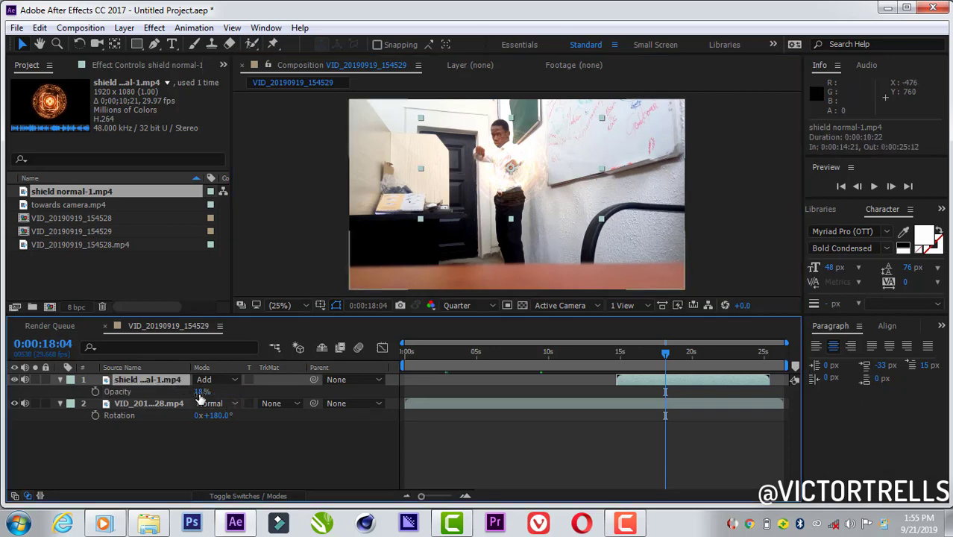
pyautogui.moveTo(372, 418); pyautogui.dragTo(453, 414)
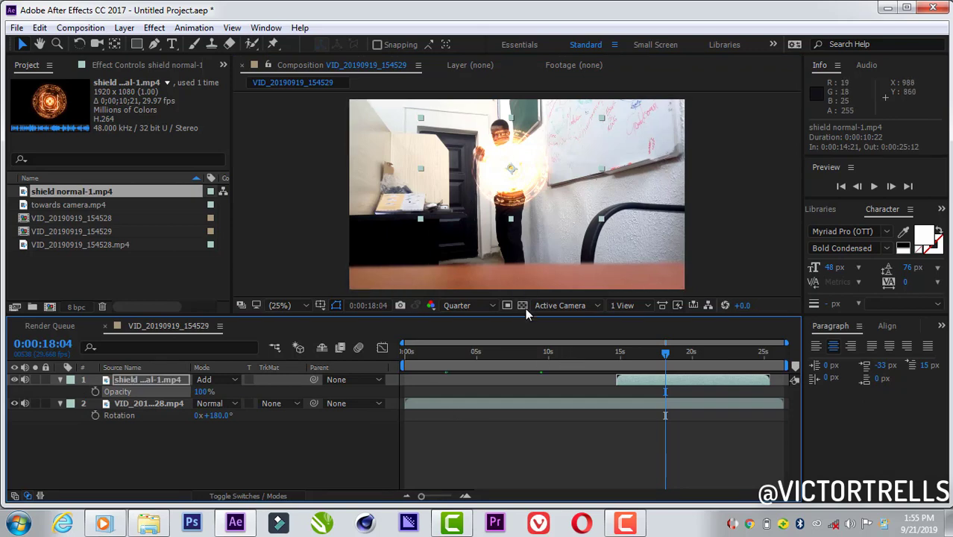
# Check the arm movement with the shield layer hidden, return to 0:00:18:04, and show the layer again
pyautogui.moveTo(667, 353)
pyautogui.mouseDown()
pyautogui.moveTo(628, 358)
pyautogui.moveTo(667, 365)
pyautogui.mouseUp()
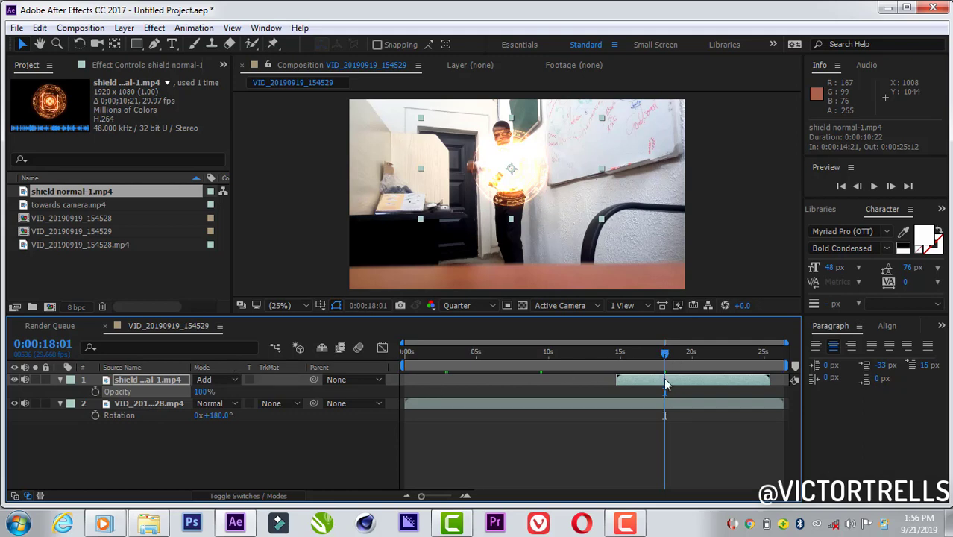
pyautogui.click(14, 380)
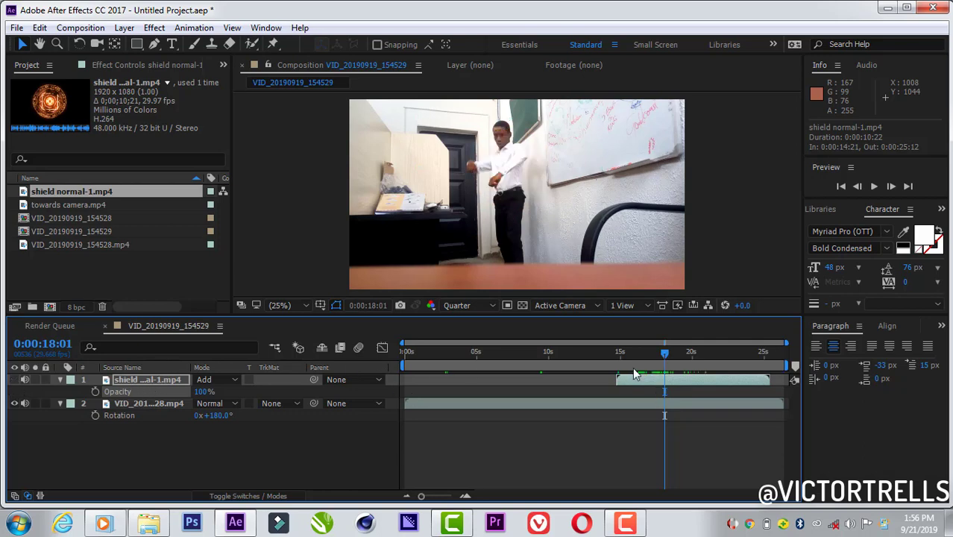
pyautogui.moveTo(667, 353); pyautogui.dragTo(664, 353)
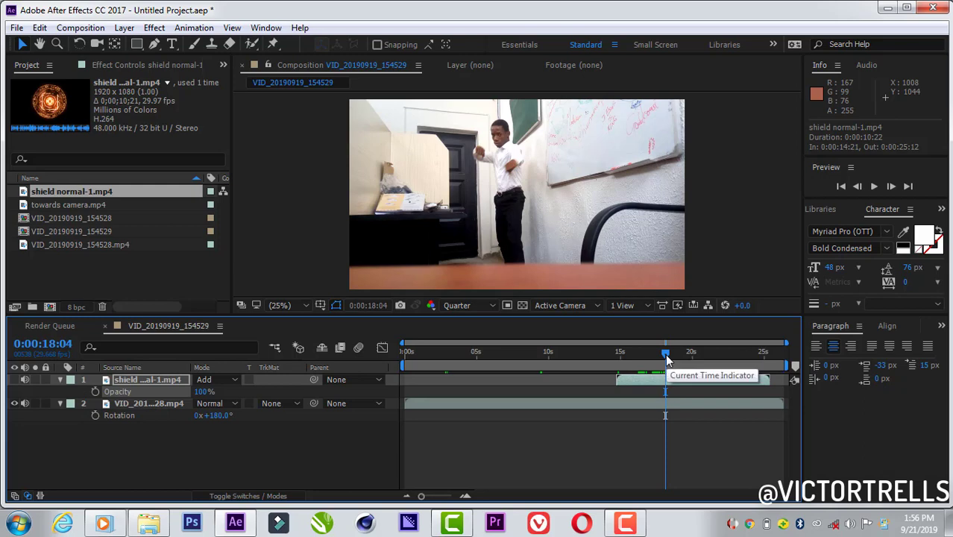
pyautogui.press('p')
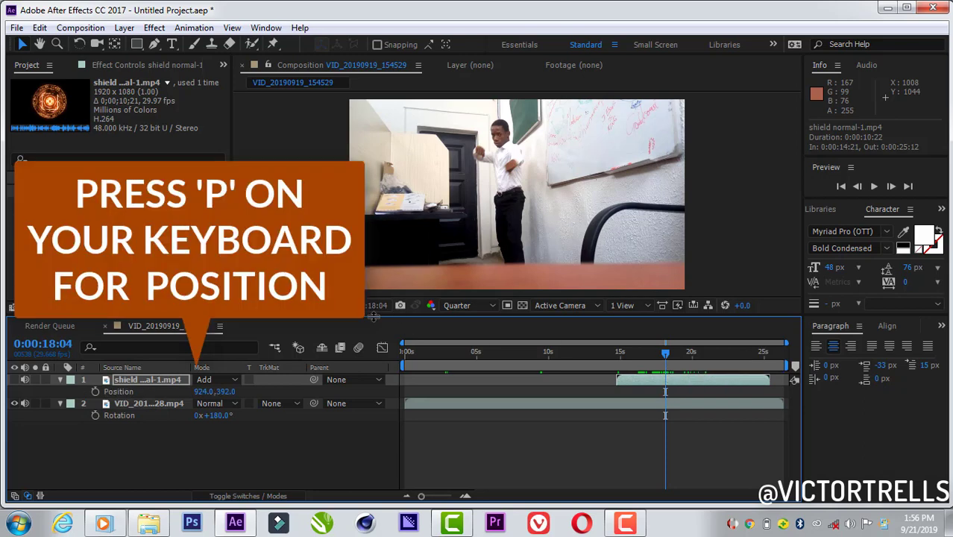
pyautogui.click(148, 380)
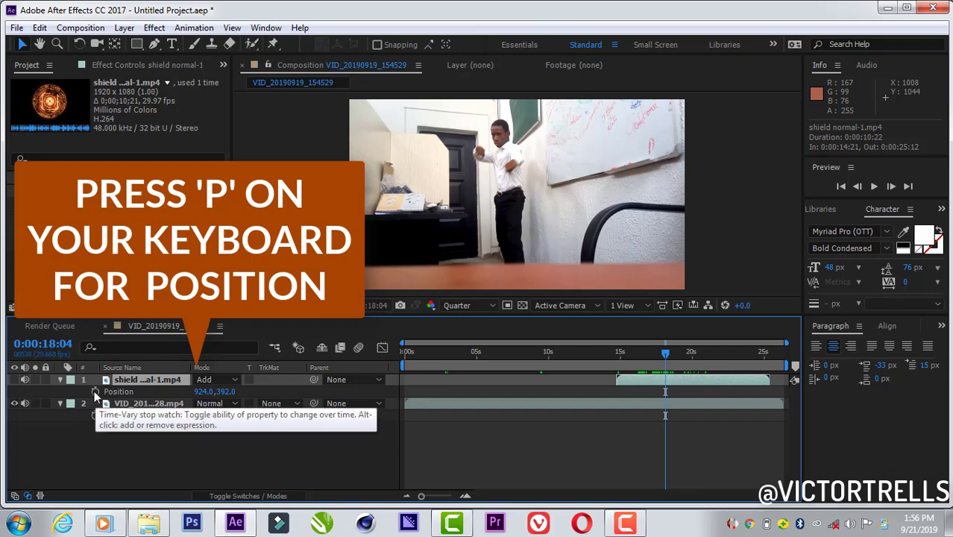
pyautogui.click(13, 379)
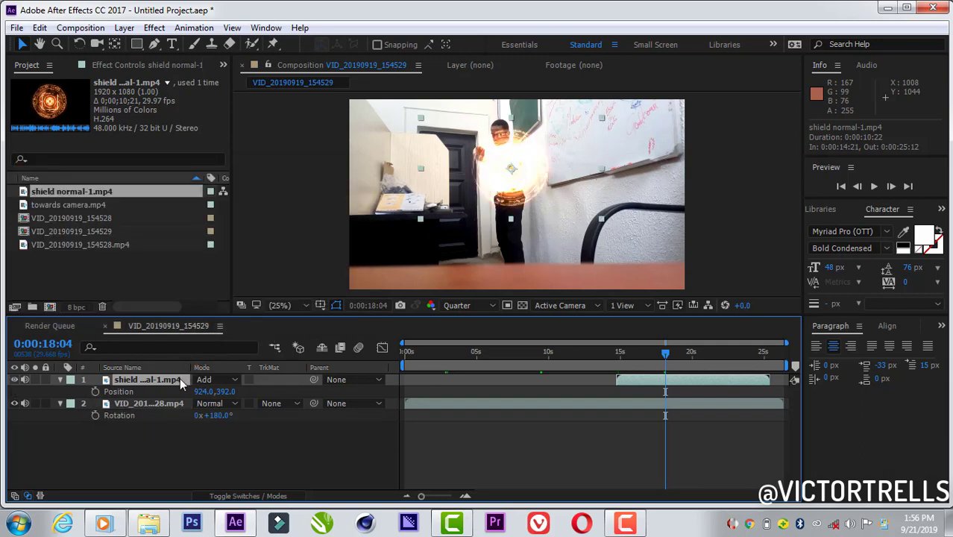
# Lower the shield layer's opacity to 38% and set a Position keyframe at 0:00:18:04
pyautogui.press('t')
pyautogui.moveTo(178, 395); pyautogui.dragTo(170, 394)
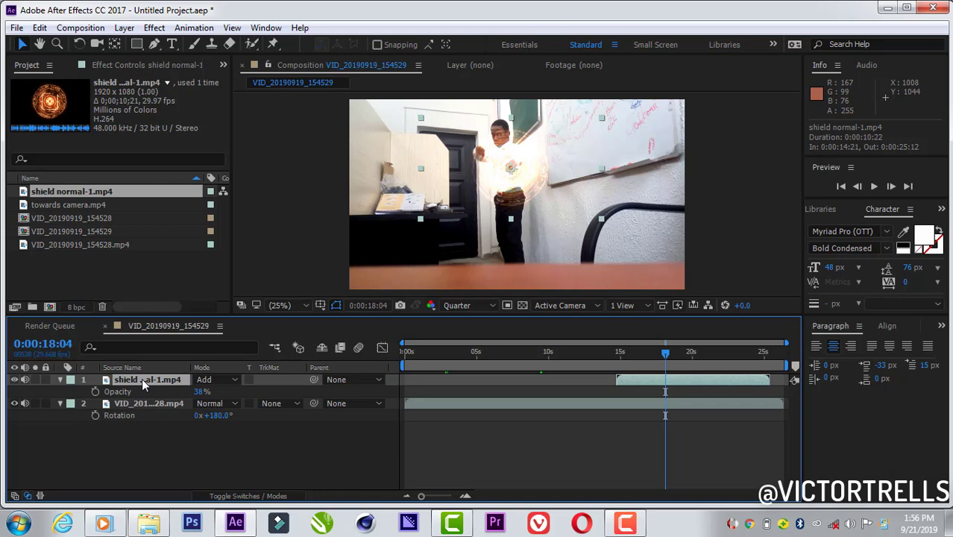
pyautogui.press('p')
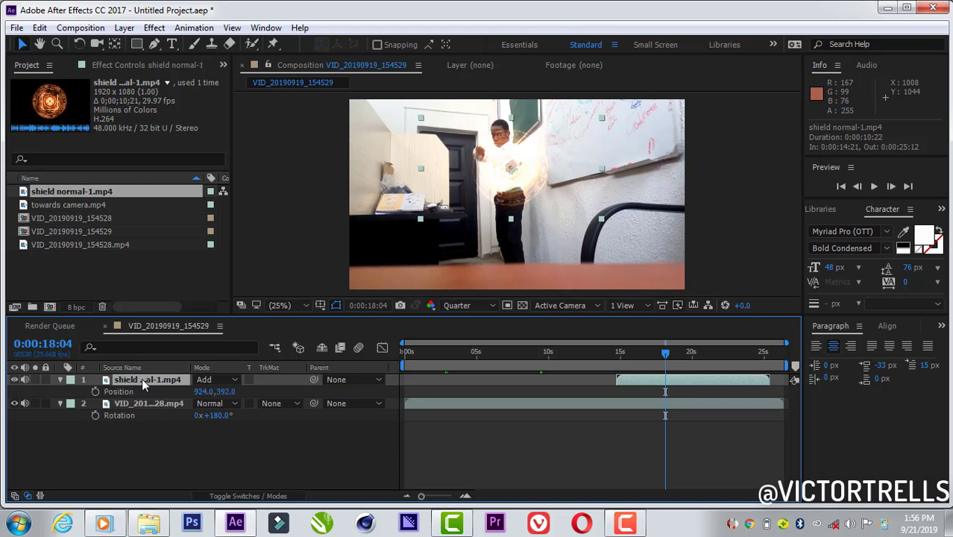
pyautogui.click(96, 391)
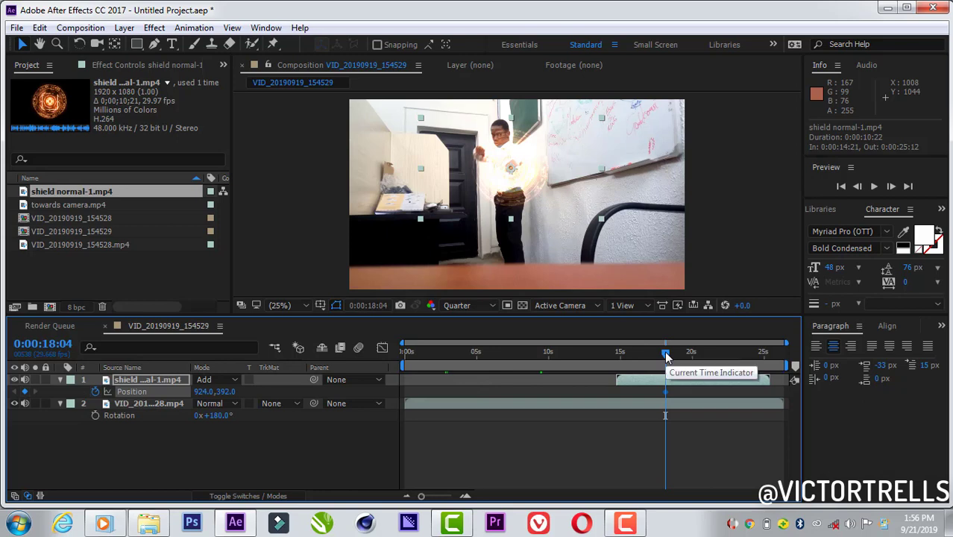
# At 0:00:18:06, move the shield to about 964, 352 to follow the man's front fist
pyautogui.moveTo(666, 356); pyautogui.dragTo(667, 357)
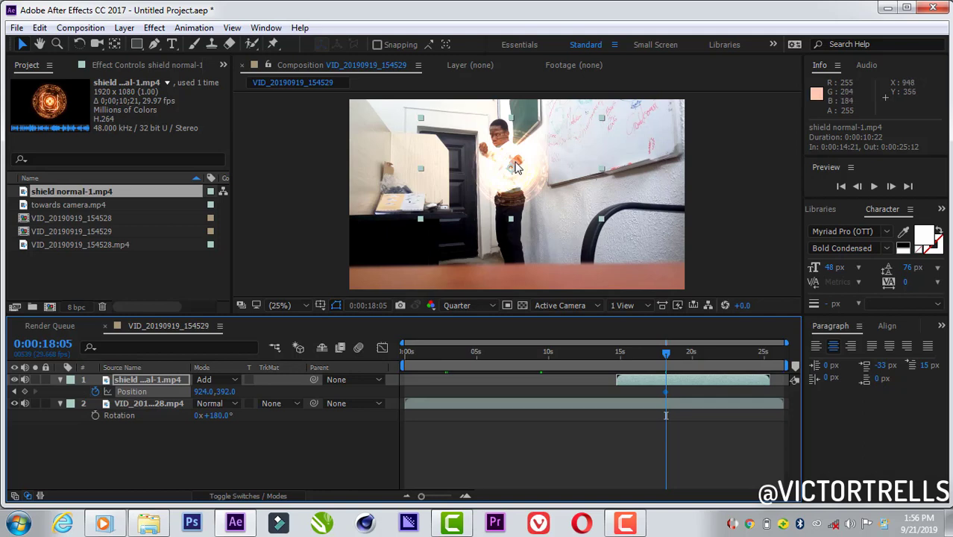
pyautogui.moveTo(514, 162); pyautogui.dragTo(519, 156)
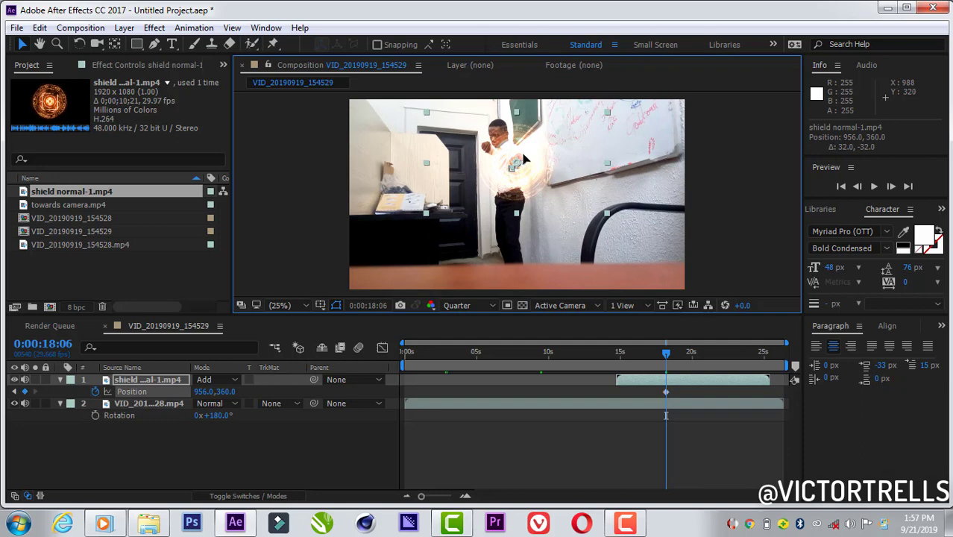
pyautogui.moveTo(523, 157); pyautogui.dragTo(525, 156)
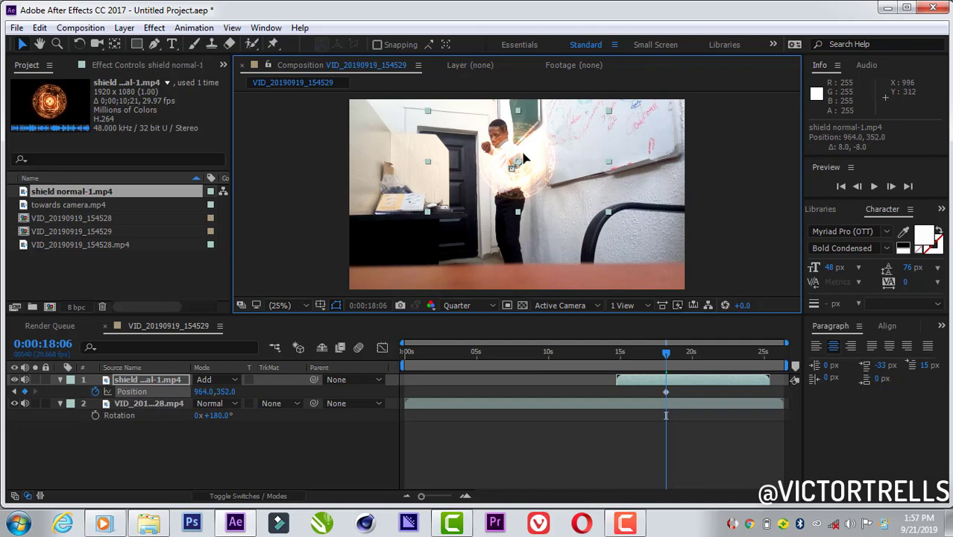
# Move the shield to about 956, 328 at 0:00:18:07 and to about 940, 336 at 0:00:18:08 to follow the fist
pyautogui.press('pagedown')
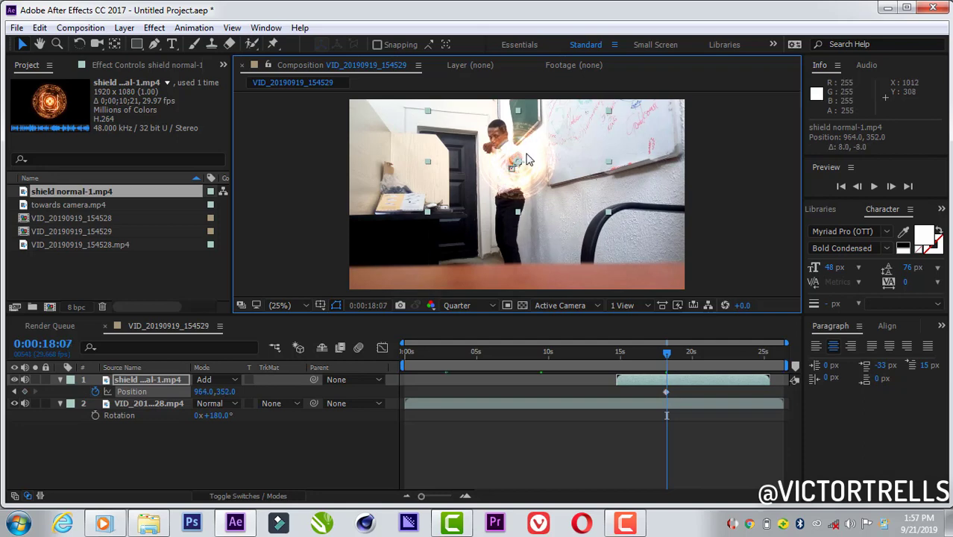
pyautogui.moveTo(523, 152); pyautogui.dragTo(524, 148)
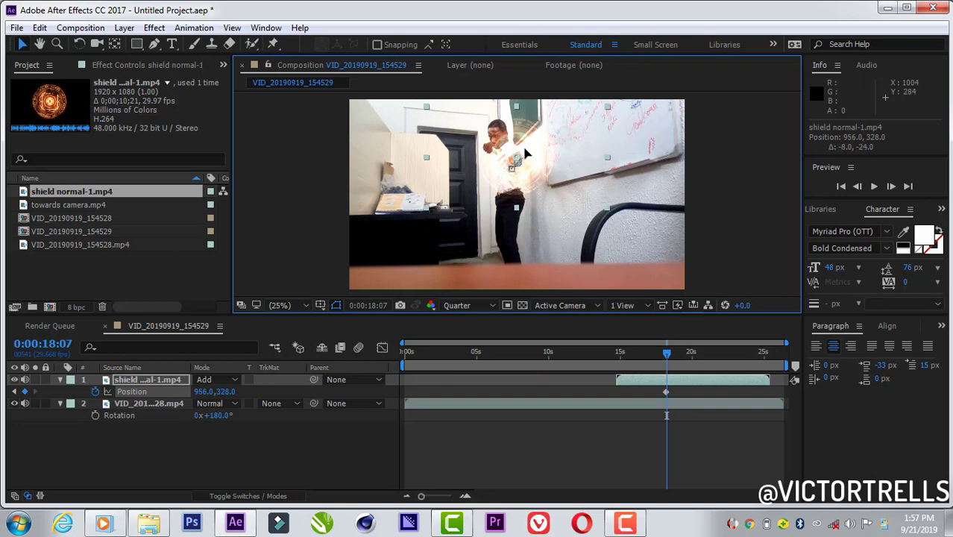
pyautogui.press('pagedown')
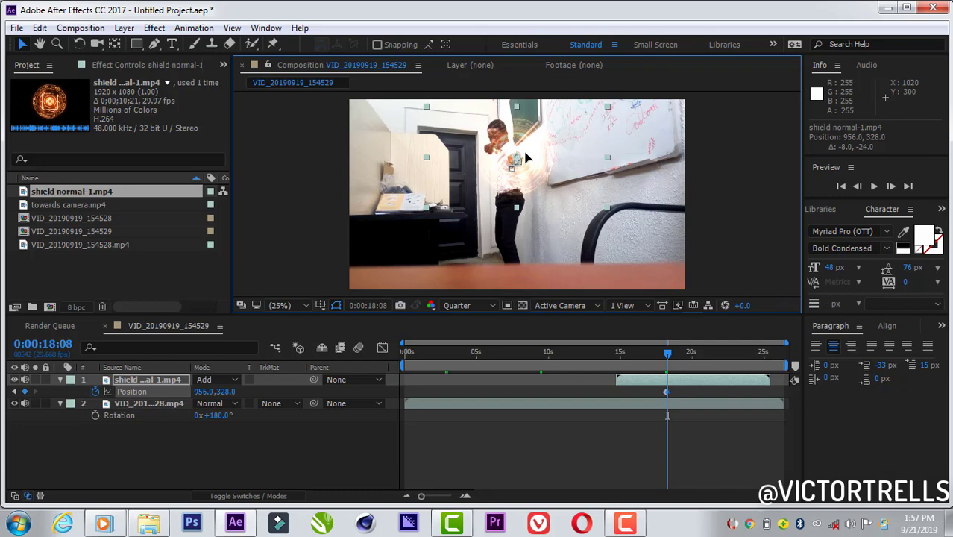
pyautogui.moveTo(526, 155); pyautogui.dragTo(522, 157)
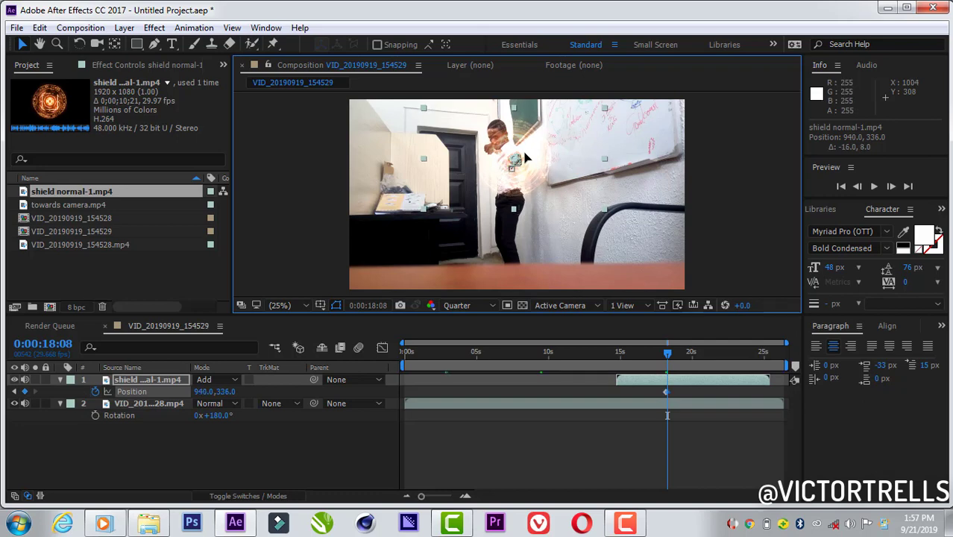
# Keyframe the shield's position frame by frame from 0:00:18:09 to 0:00:19:02, following the front fist and finishing at about 972, 336
pyautogui.press('pagedown')
pyautogui.press('pagedown')
pyautogui.press('pagedown')
pyautogui.press('pagedown')
pyautogui.press('pagedown')
pyautogui.press('pagedown')
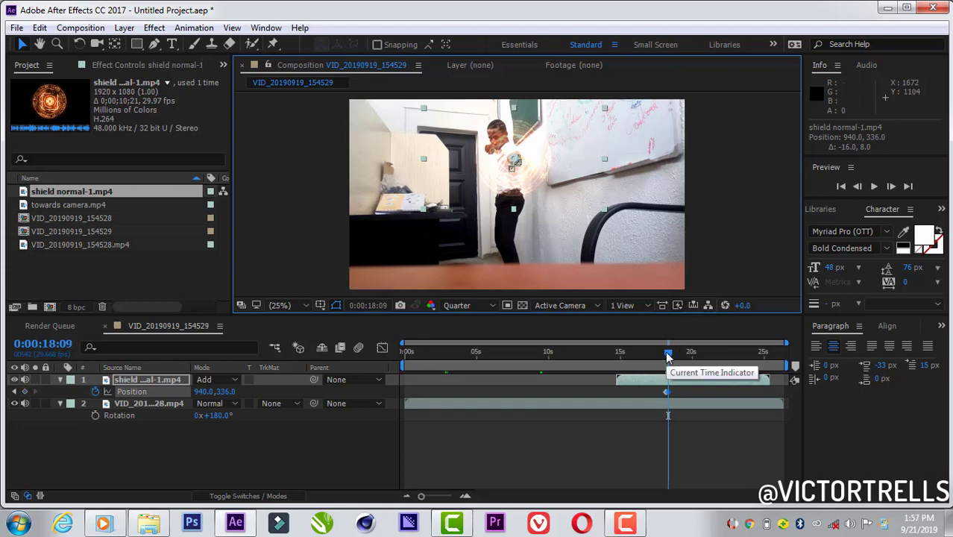
pyautogui.press('pagedown')
pyautogui.moveTo(535, 147); pyautogui.dragTo(530, 149)
pyautogui.press('pagedown')
pyautogui.press('pagedown')
pyautogui.press('pagedown')
pyautogui.press('pagedown')
pyautogui.press('pagedown')
pyautogui.press('pagedown')
pyautogui.press('pagedown')
pyautogui.press('pagedown')
pyautogui.press('pagedown')
pyautogui.press('pagedown')
pyautogui.press('pagedown')
pyautogui.press('pagedown')
pyautogui.press('pagedown')
pyautogui.press('pagedown')
pyautogui.press('pagedown')
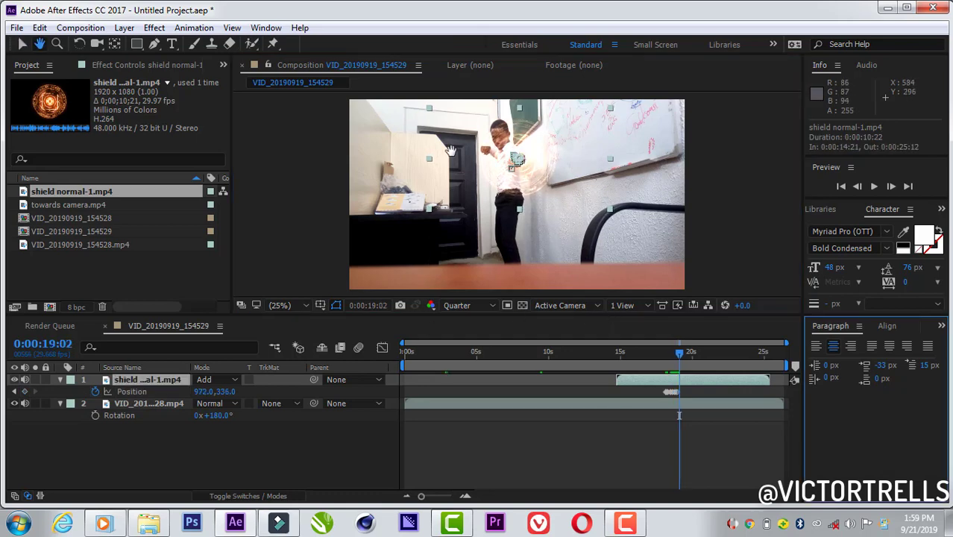
# Examine the shield's motion path over the fist at 200% magnification and Full resolution, then reduce the magnification to 100%
pyautogui.click(282, 306)
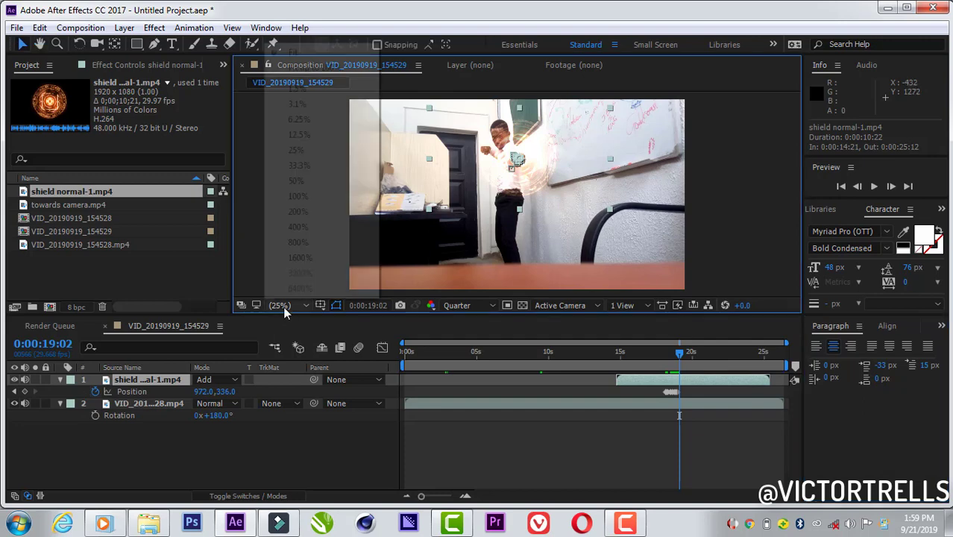
pyautogui.click(296, 213)
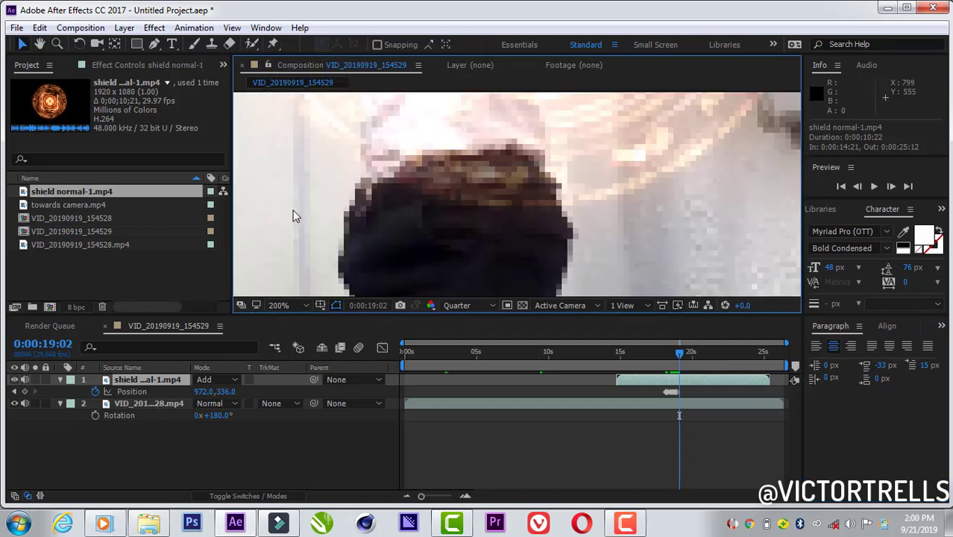
pyautogui.press('h')
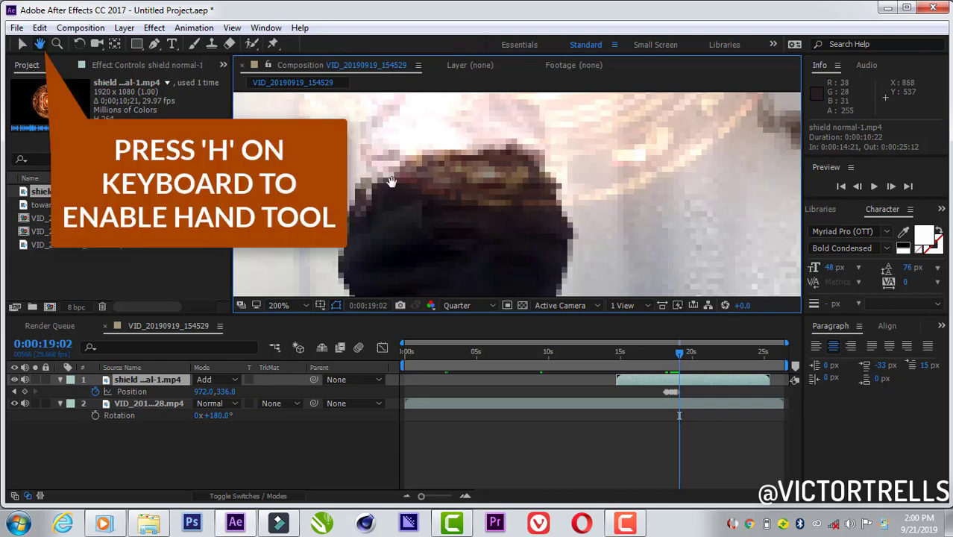
pyautogui.moveTo(499, 152); pyautogui.dragTo(436, 267)
pyautogui.moveTo(521, 141); pyautogui.dragTo(543, 199)
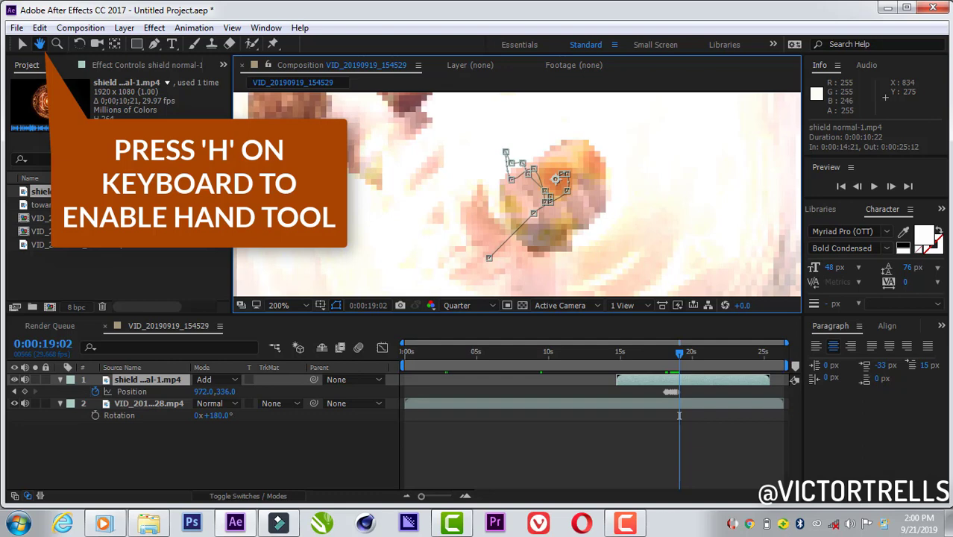
pyautogui.press('v')
pyautogui.click(460, 306)
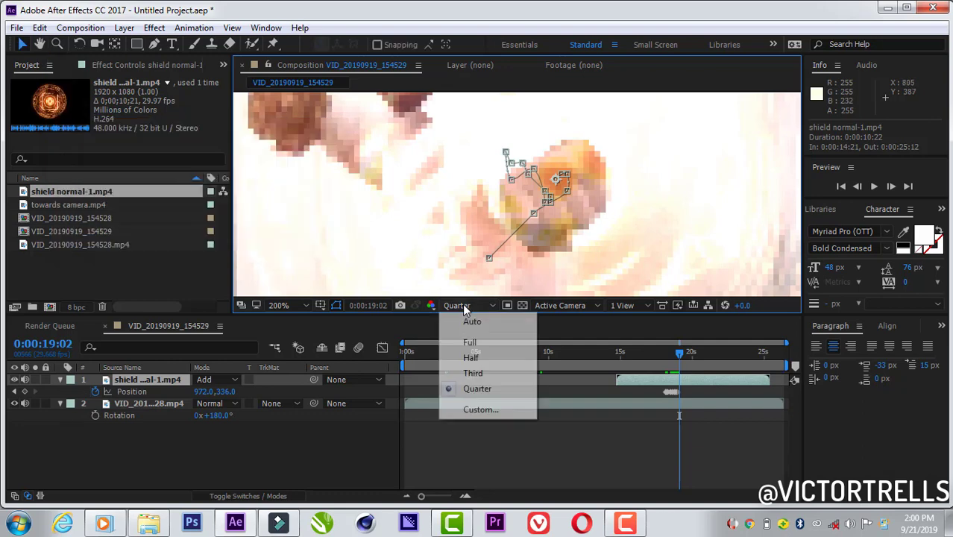
pyautogui.click(471, 343)
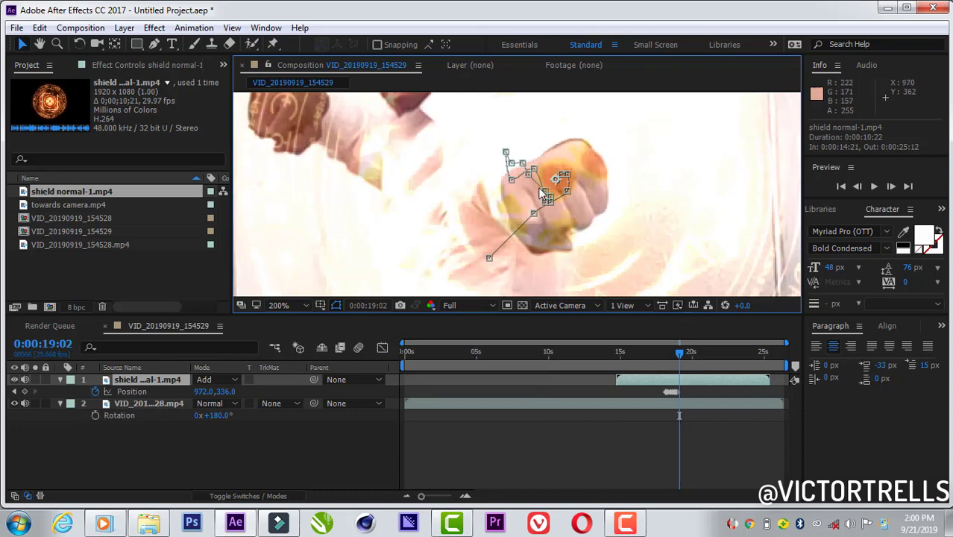
pyautogui.click(278, 307)
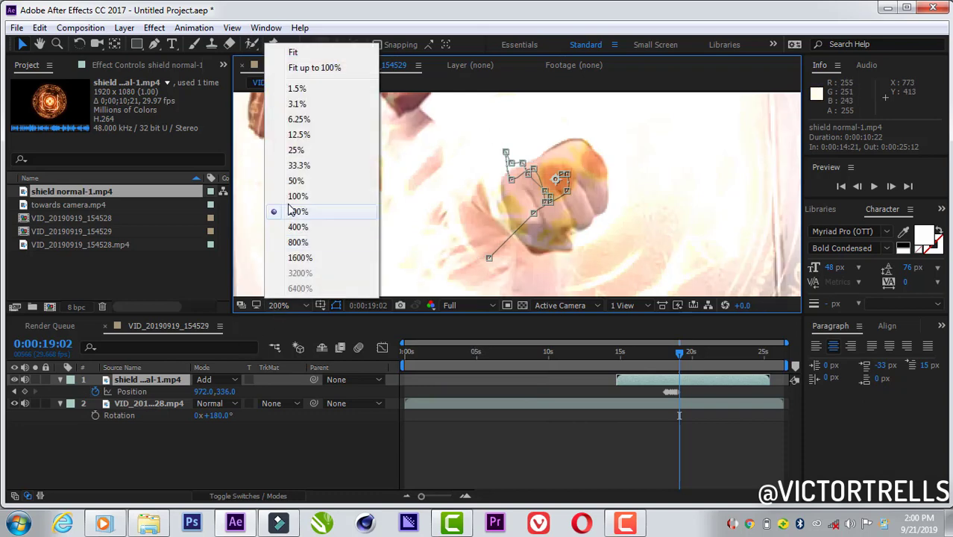
pyautogui.click(292, 195)
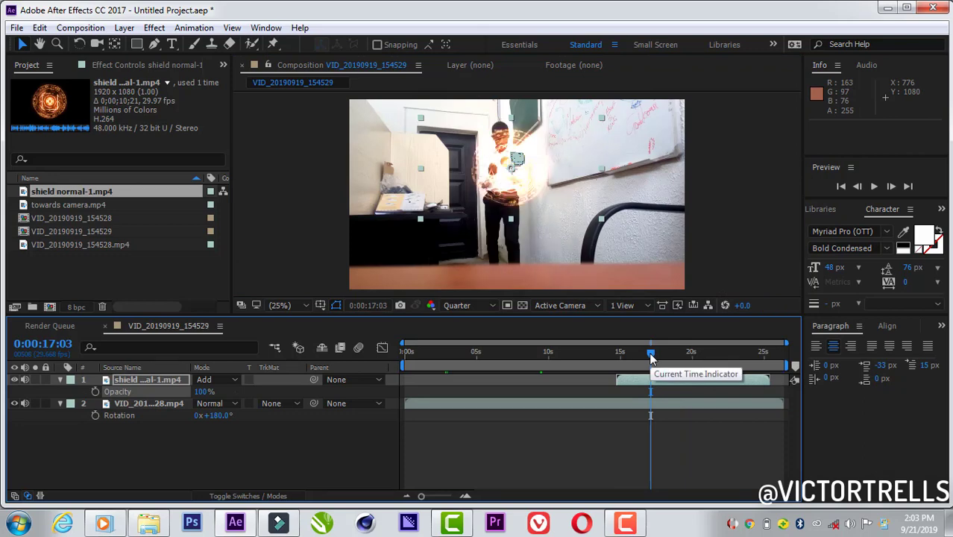
# Hide the shield layer and check the arm movement around 0:00:18:05, ending at 0:00:18:04
pyautogui.moveTo(650, 354); pyautogui.dragTo(667, 358)
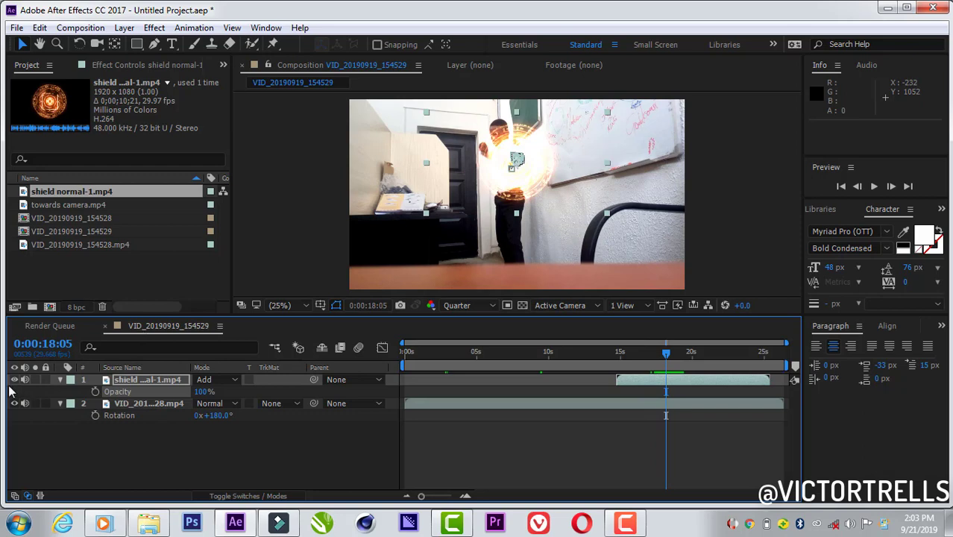
pyautogui.click(14, 380)
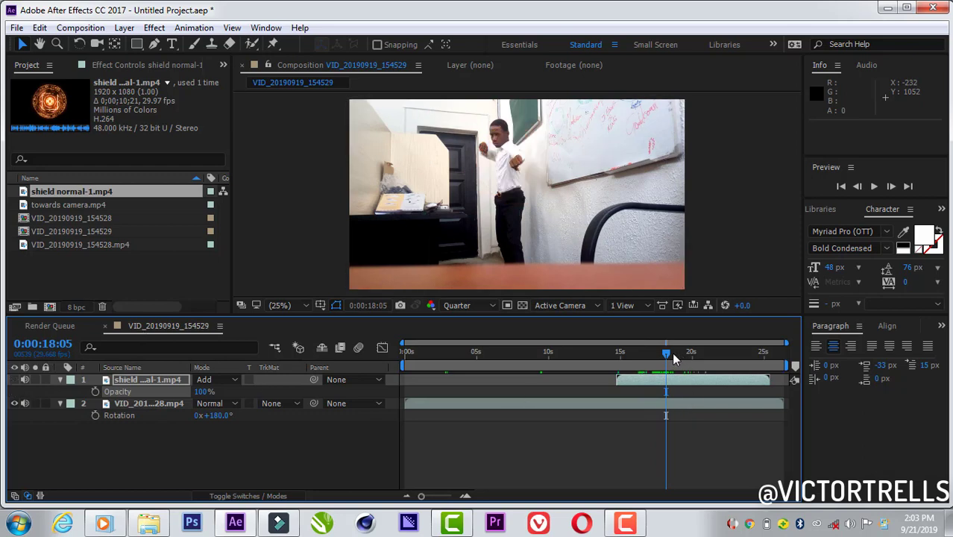
pyautogui.moveTo(665, 354); pyautogui.dragTo(667, 354)
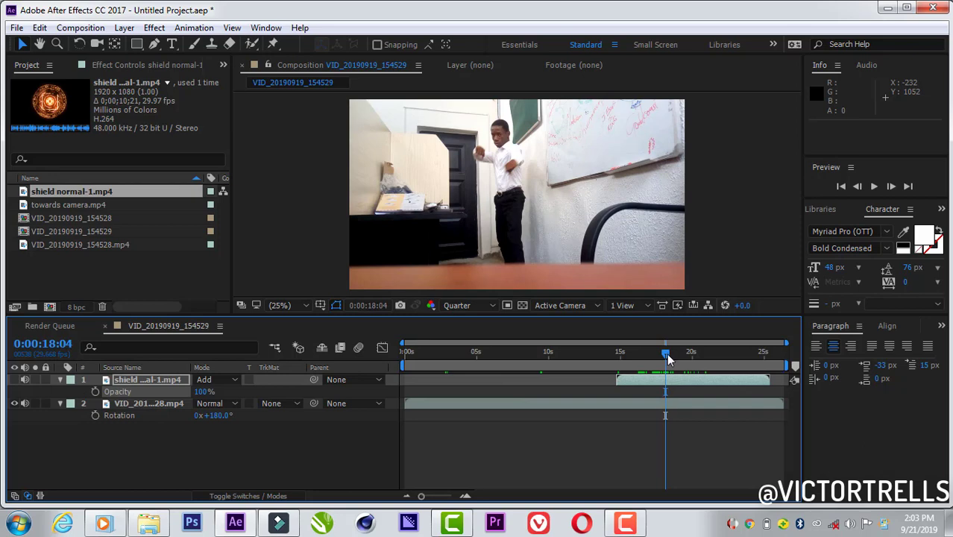
pyautogui.press('pagedown')
pyautogui.press('pageup')
# Make the shield layer a 3D layer and compare the frame with the shield shown and hidden
pyautogui.click(161, 377)
pyautogui.press('s')
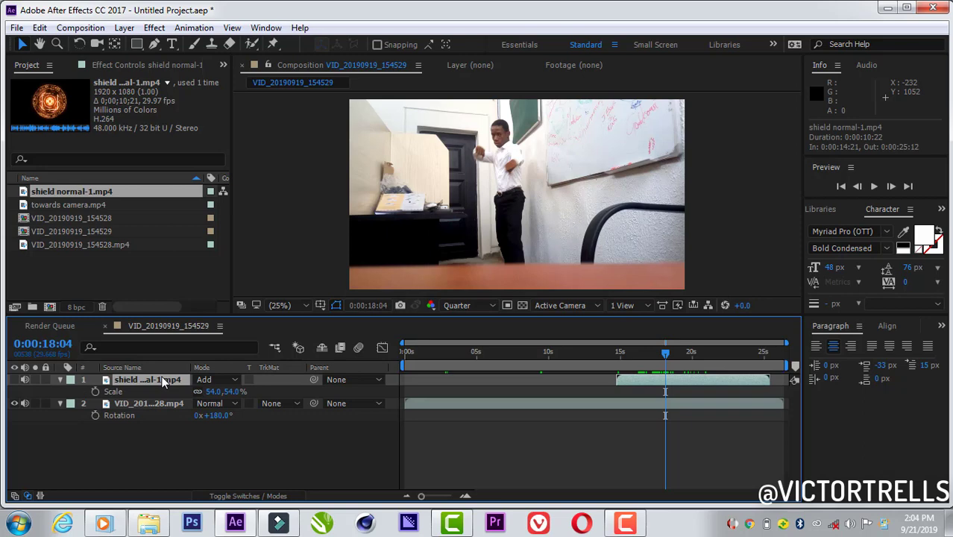
pyautogui.click(266, 496)
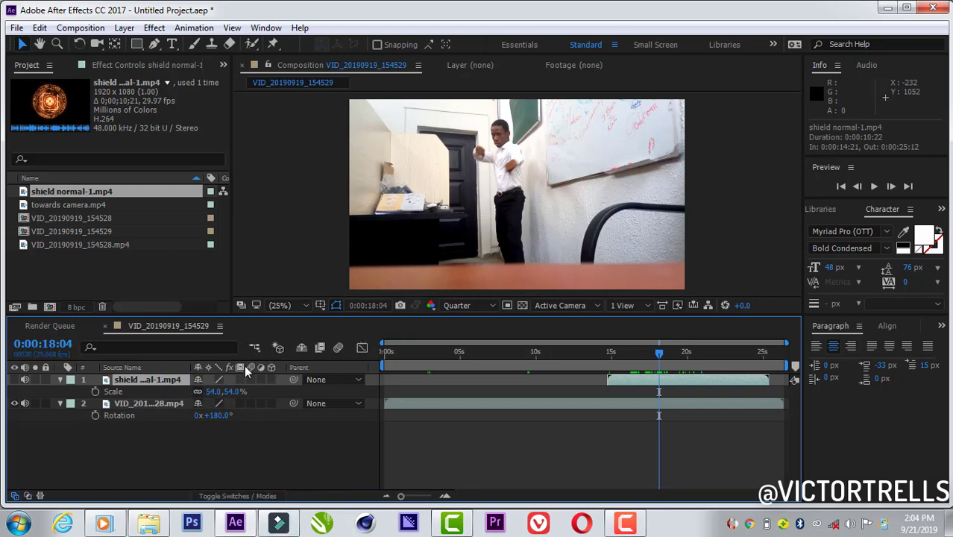
pyautogui.click(269, 379)
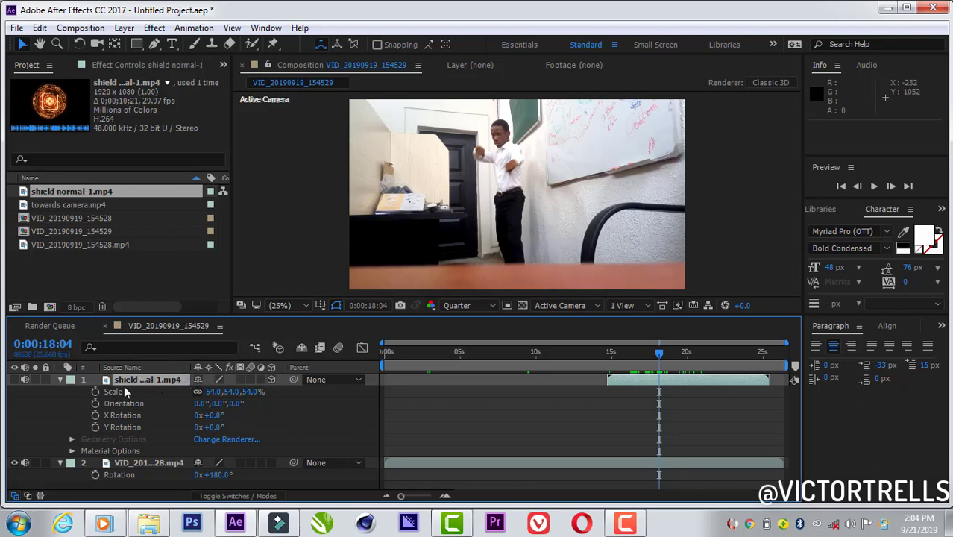
pyautogui.click(13, 379)
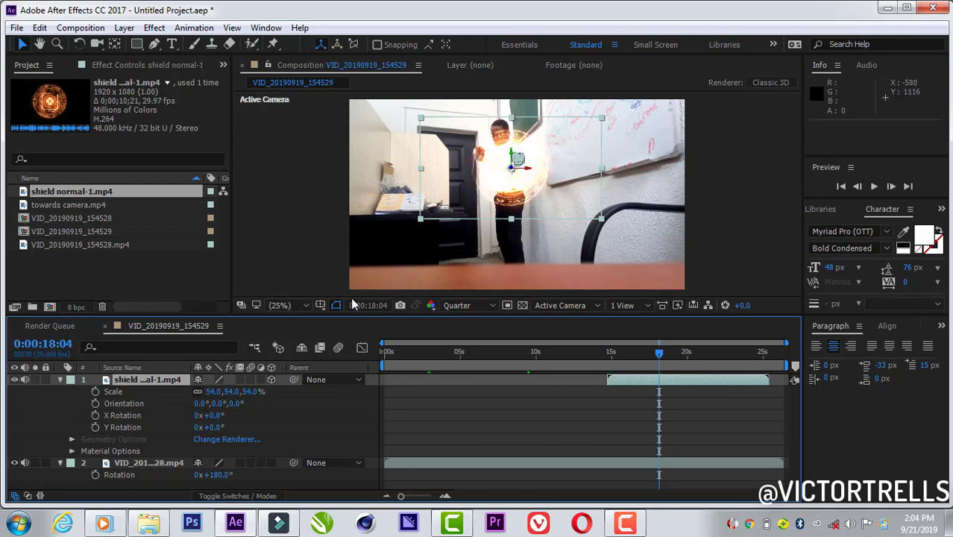
pyautogui.click(13, 380)
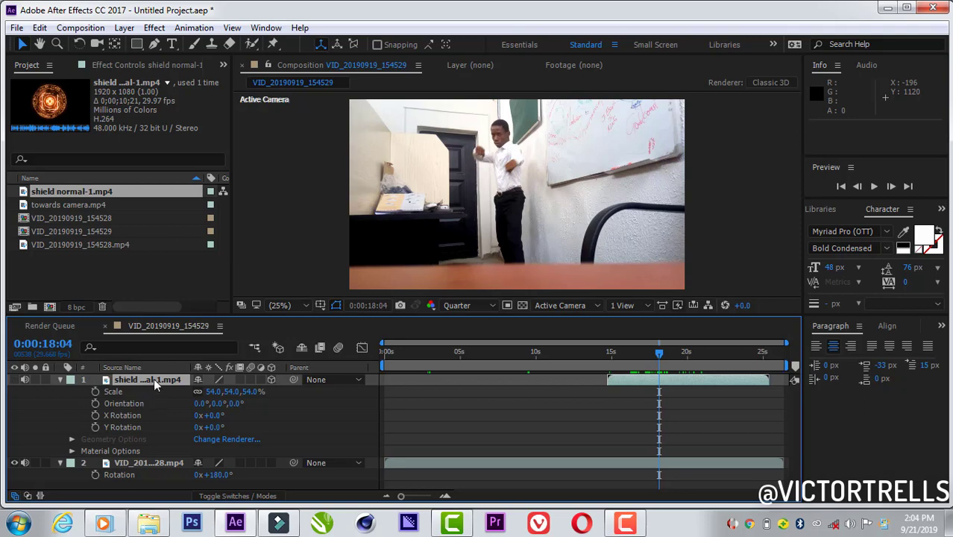
# Show the shield layer again, set its Y Rotation to 27°, and add a Y Rotation keyframe at 0:00:18:04
pyautogui.press('r')
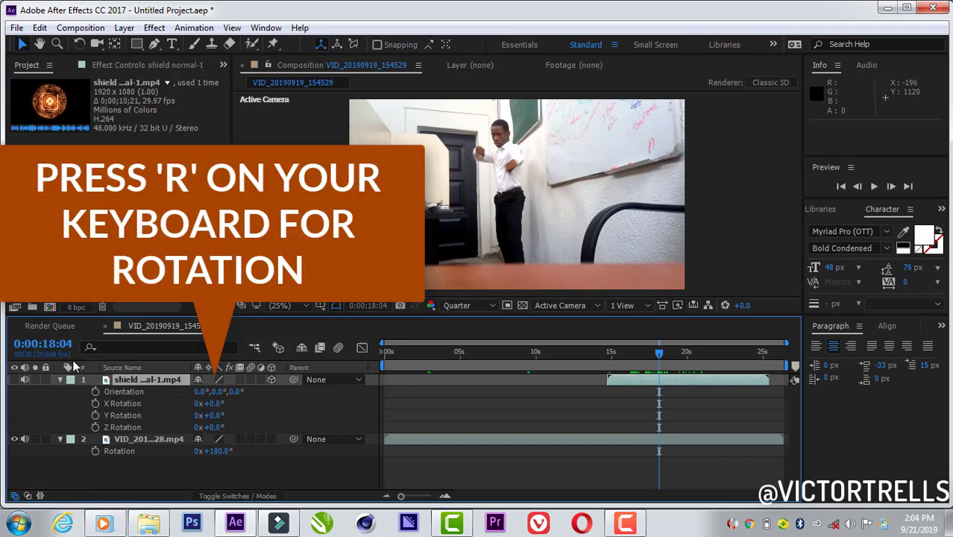
pyautogui.click(13, 380)
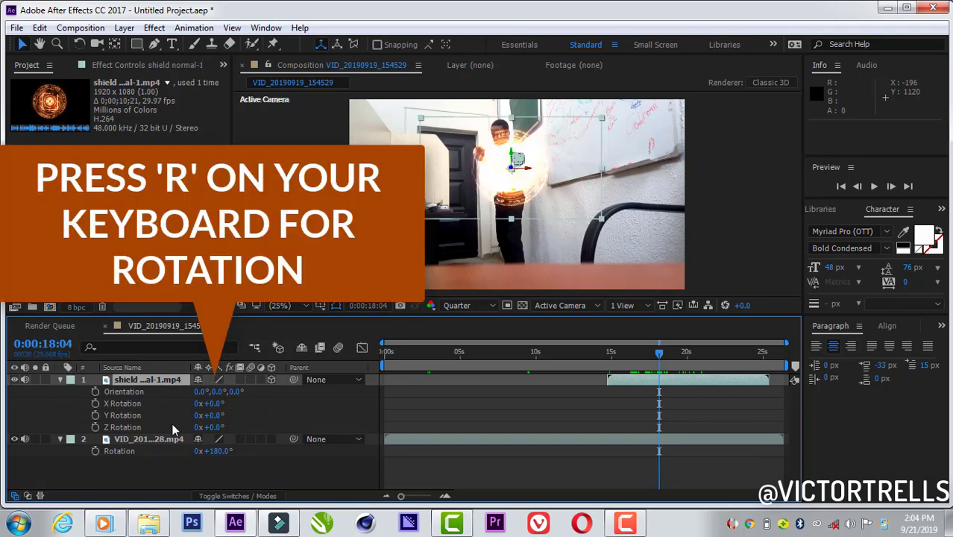
pyautogui.moveTo(214, 403); pyautogui.dragTo(217, 403)
pyautogui.hotkey('ctrl', 'z')
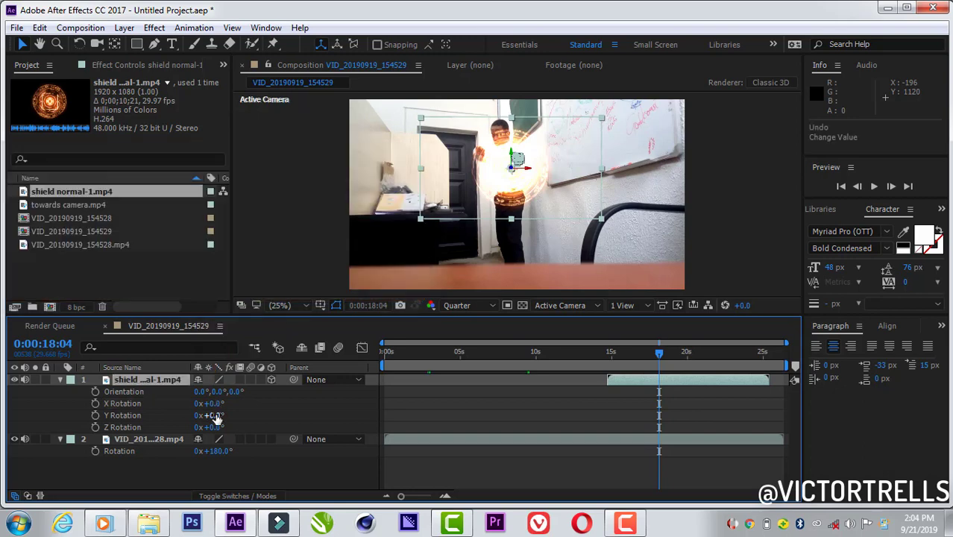
pyautogui.moveTo(215, 415); pyautogui.dragTo(231, 416)
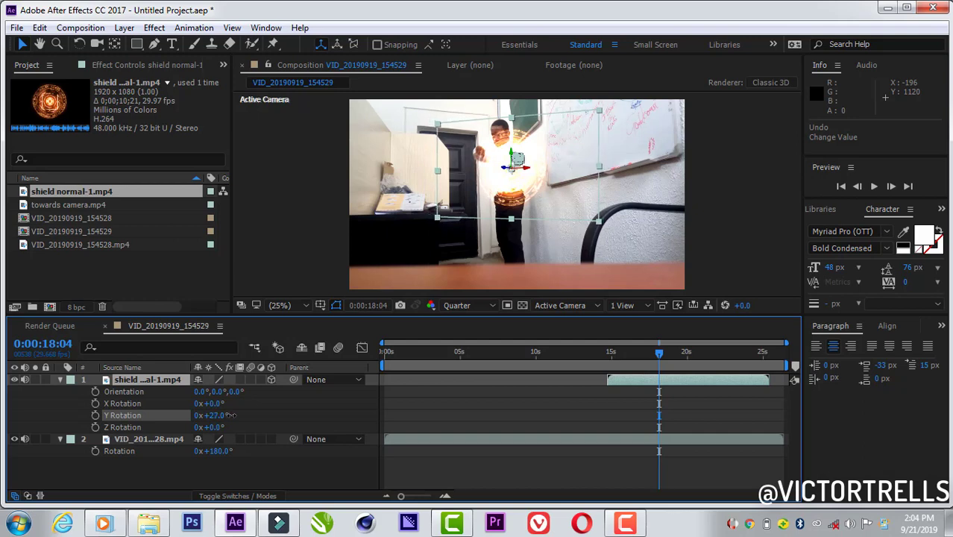
pyautogui.click(95, 415)
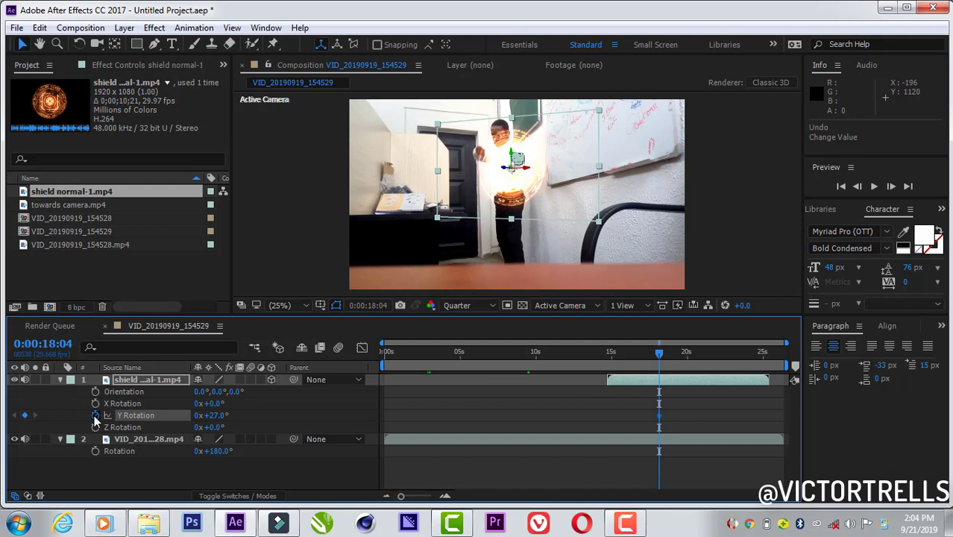
# Lower the shield layer's opacity to 28% so the arm can be seen through it
pyautogui.click(129, 380)
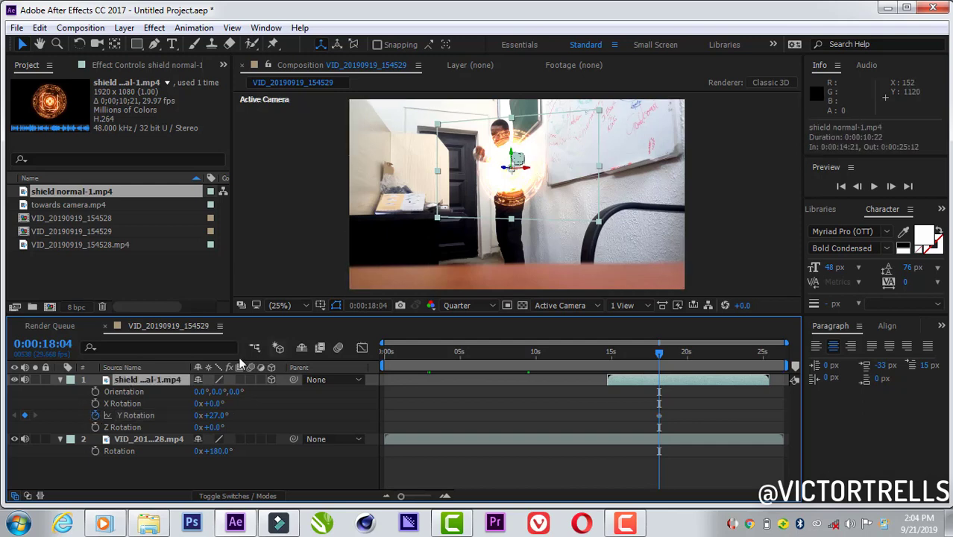
pyautogui.press('t')
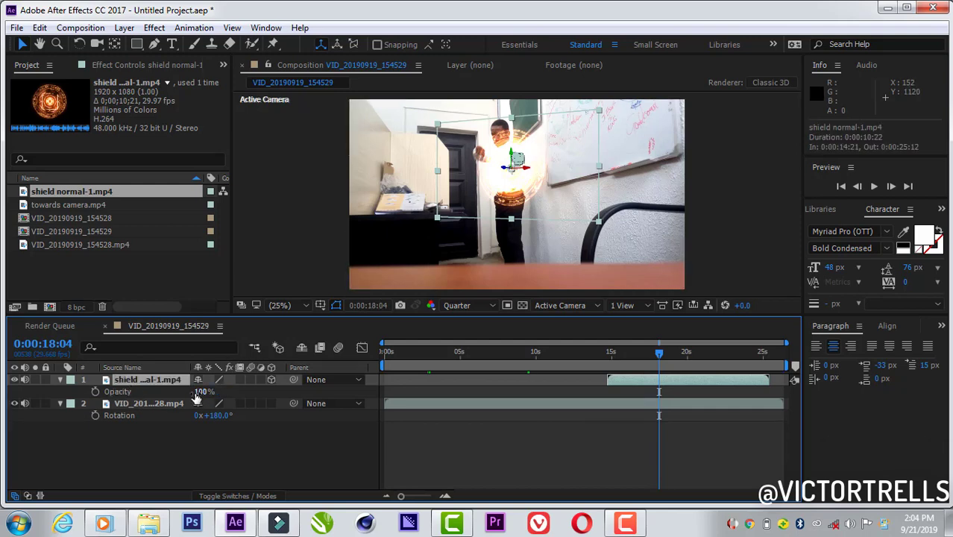
pyautogui.click(176, 393)
pyautogui.moveTo(202, 393); pyautogui.dragTo(156, 393)
pyautogui.click(155, 393)
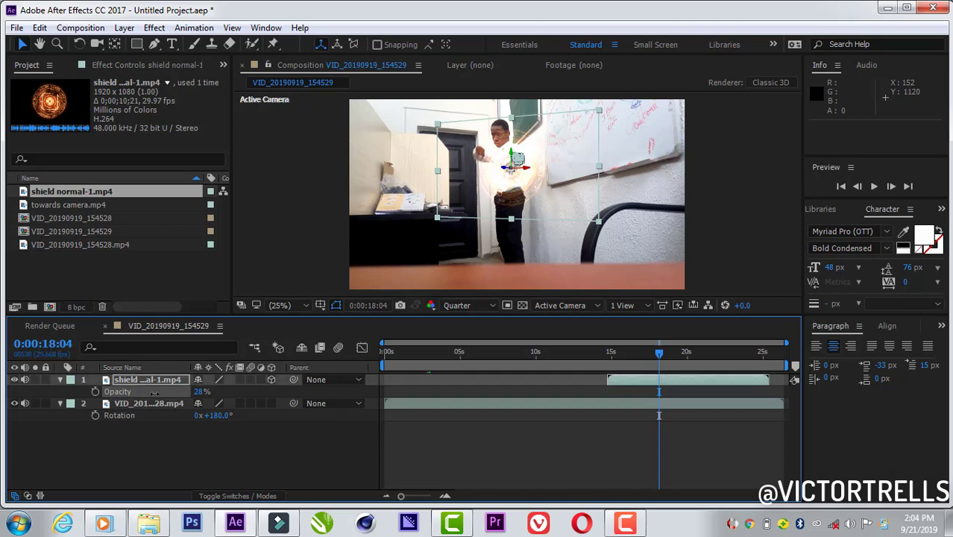
# Set the shield's Y Rotation keyframe at 0:00:18:04 to 32° and go to 0:00:18:08
pyautogui.click(161, 378)
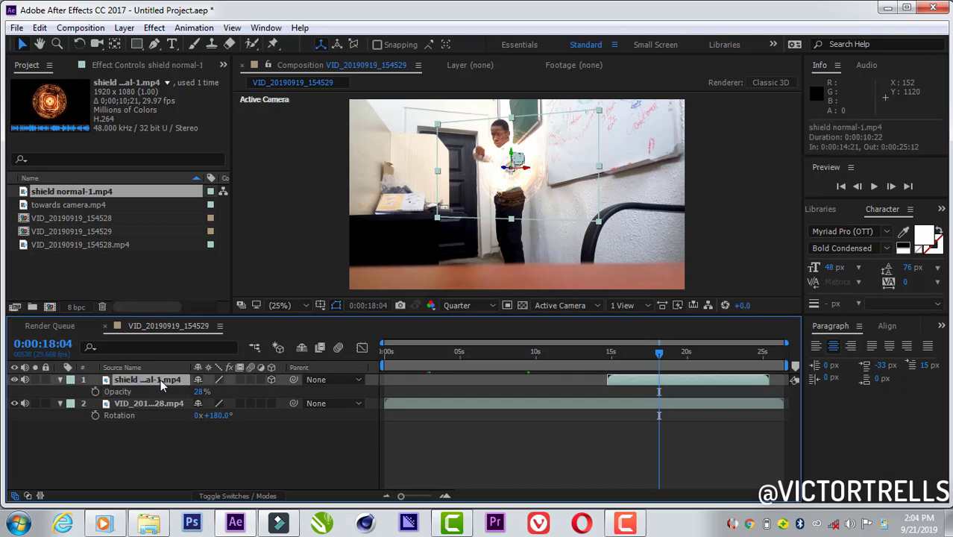
pyautogui.press('r')
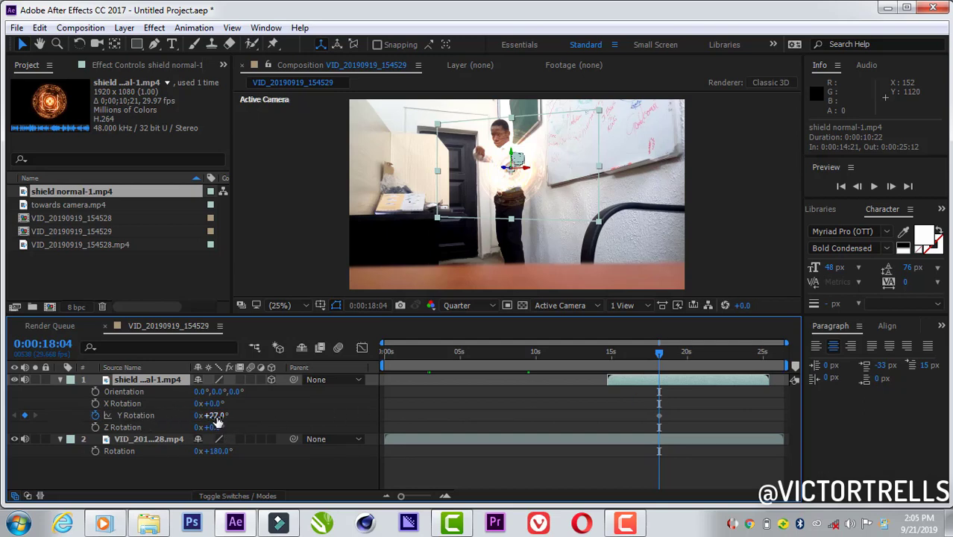
pyautogui.moveTo(215, 416); pyautogui.dragTo(221, 415)
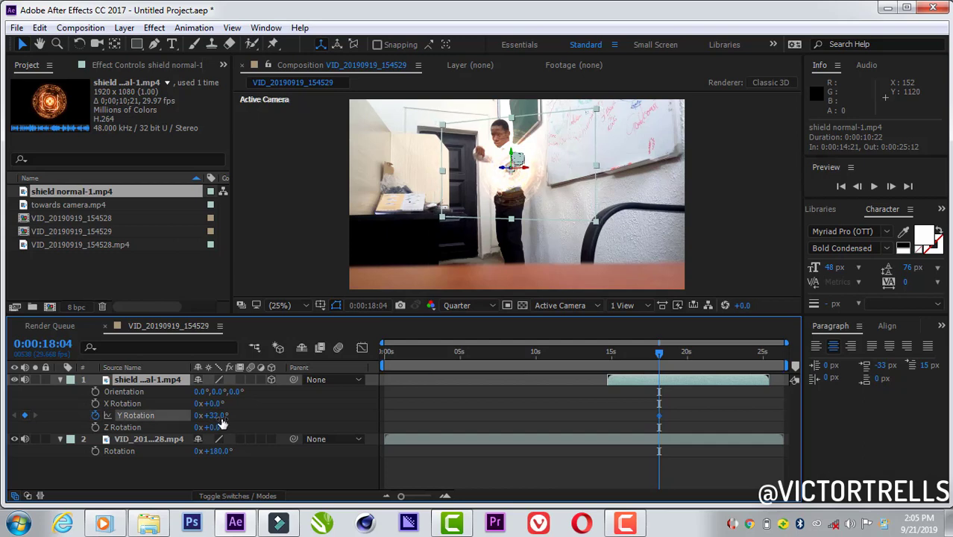
pyautogui.click(220, 416)
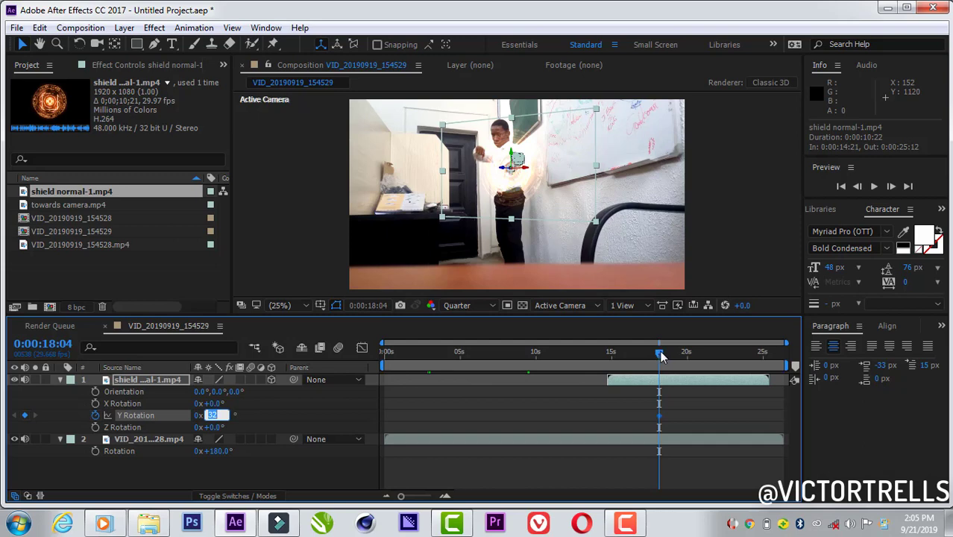
pyautogui.moveTo(659, 355); pyautogui.dragTo(661, 355)
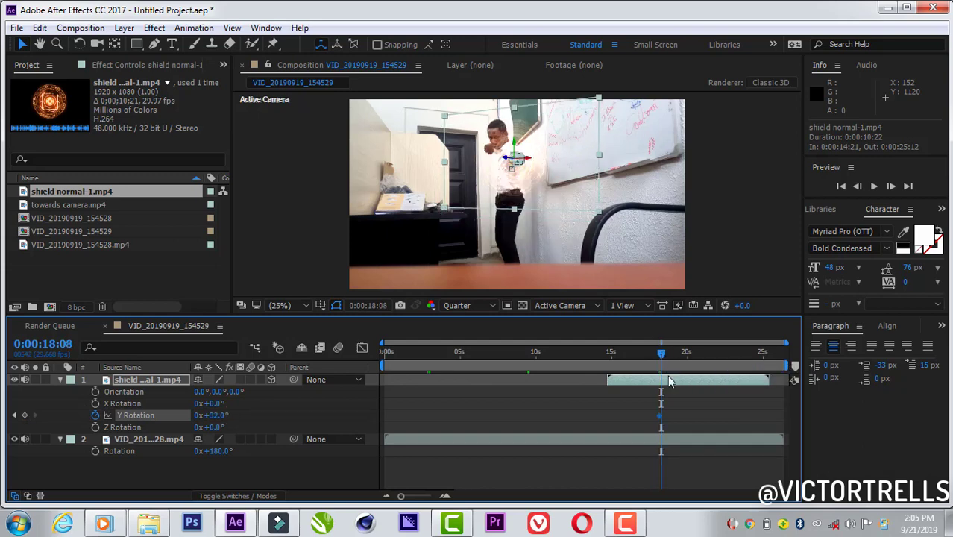
# Set the shield layer's Y Rotation to 0° at 0:00:18:08
pyautogui.click(669, 380)
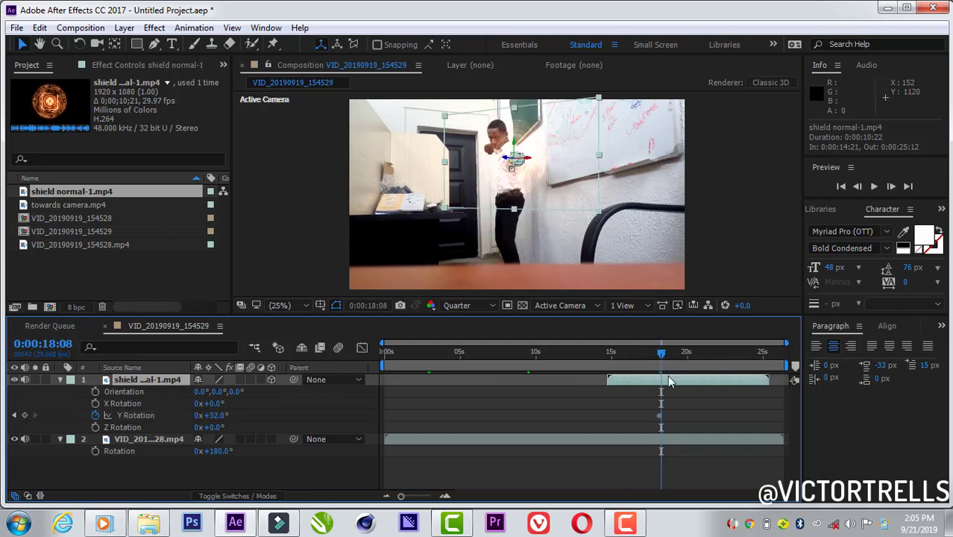
pyautogui.click(215, 415)
pyautogui.write('0')
pyautogui.press('Return')
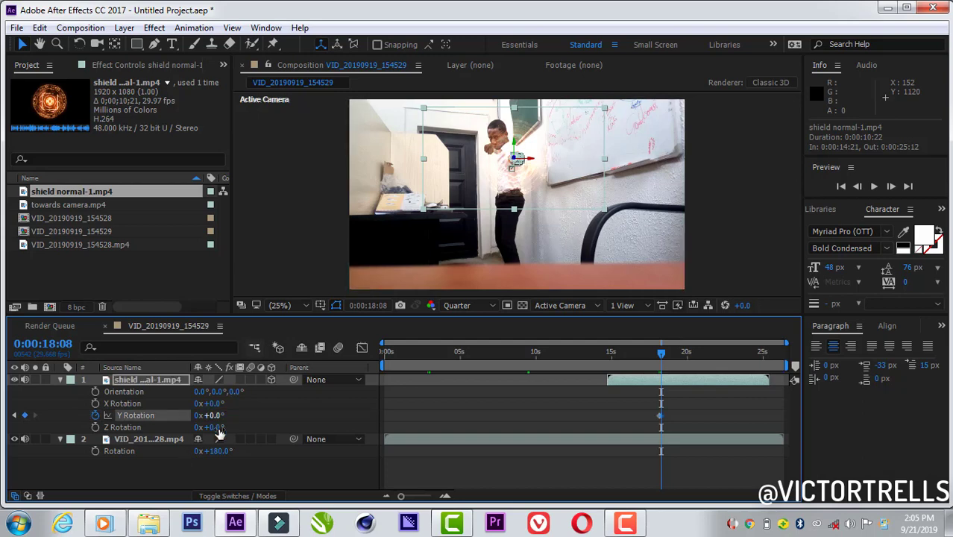
# Restore the shield layer's opacity to 100%
pyautogui.click(138, 379)
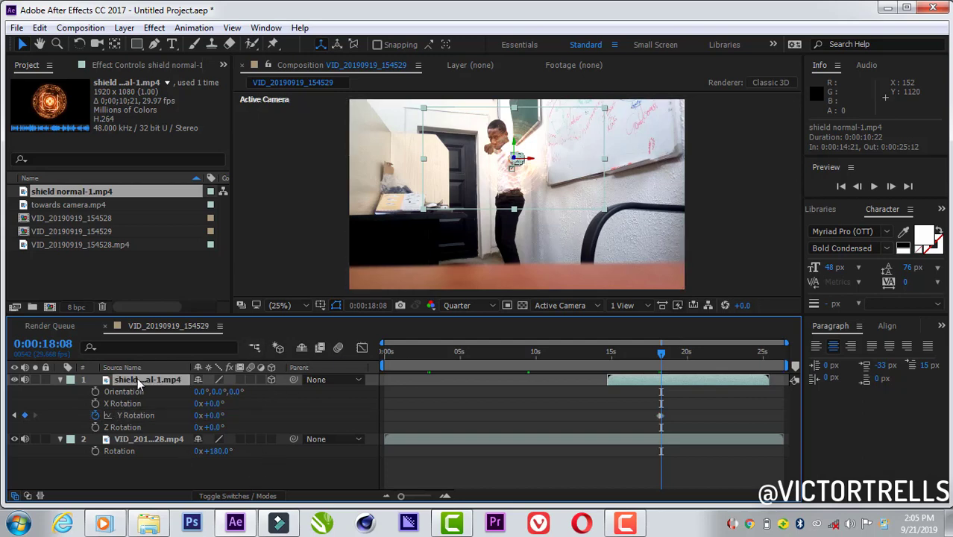
pyautogui.press('t')
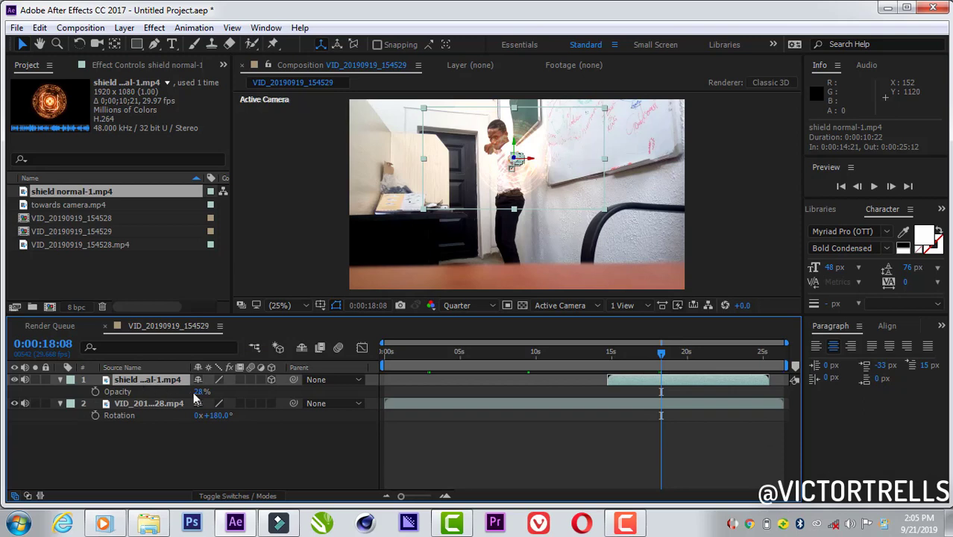
pyautogui.moveTo(199, 391); pyautogui.dragTo(395, 437)
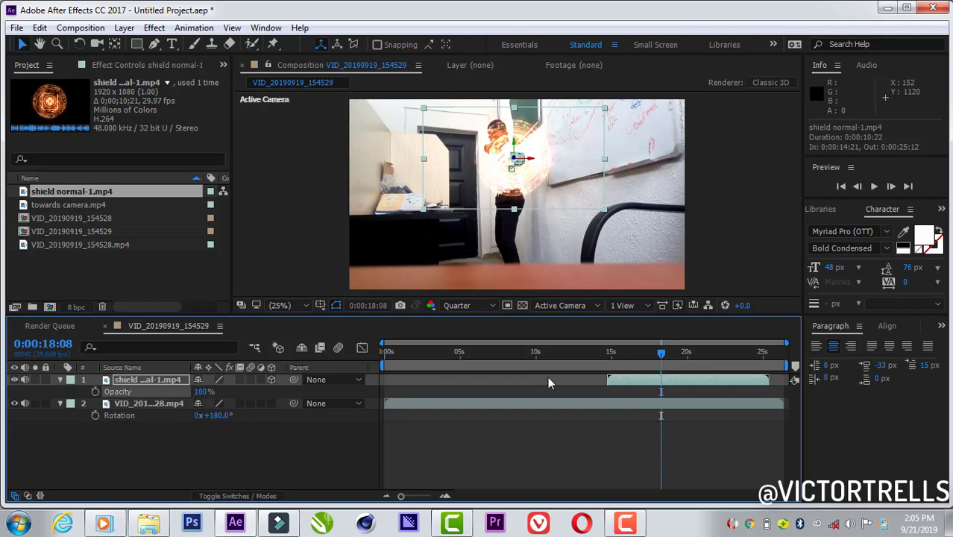
# Play back the shield's motion and rotation from 0:00:17:29 to check how it follows the arm
pyautogui.click(659, 353)
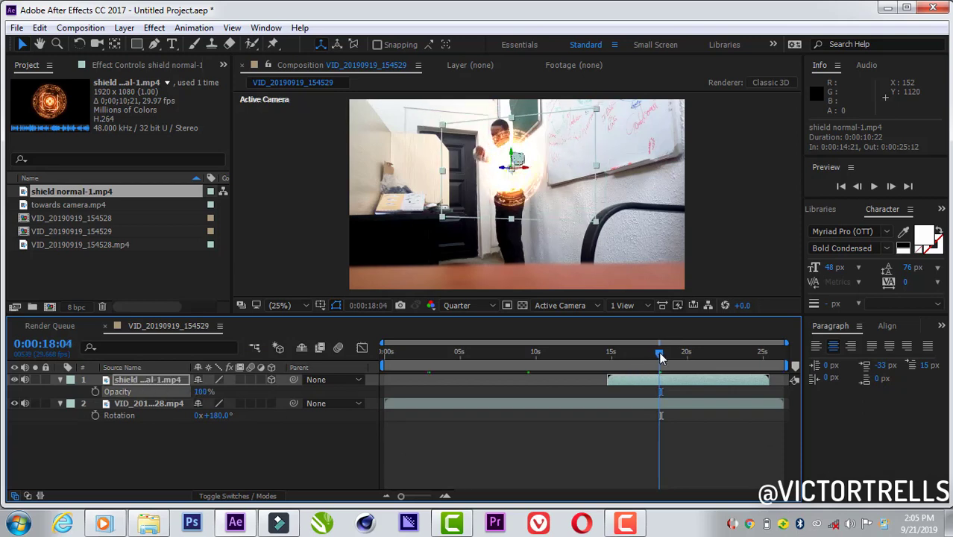
pyautogui.moveTo(659, 356); pyautogui.dragTo(658, 356)
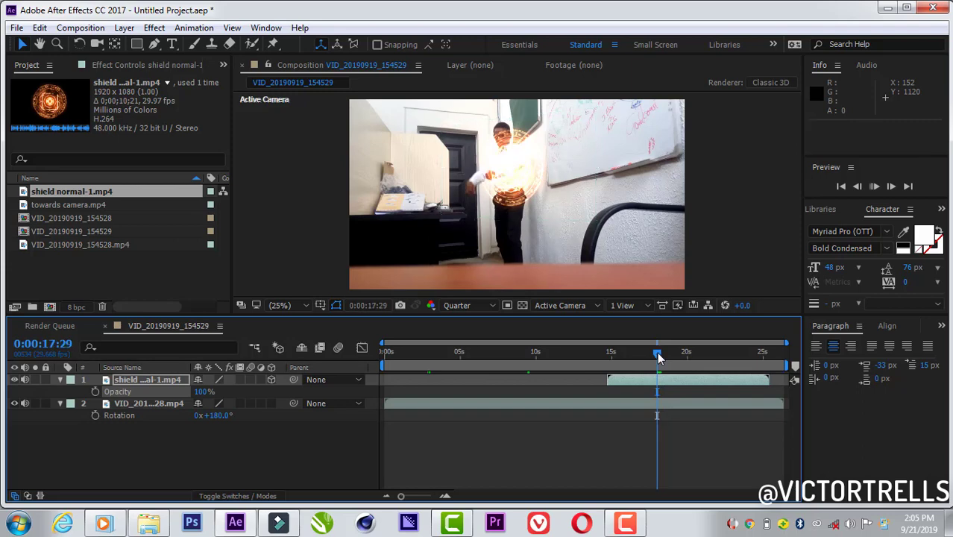
pyautogui.press('space')
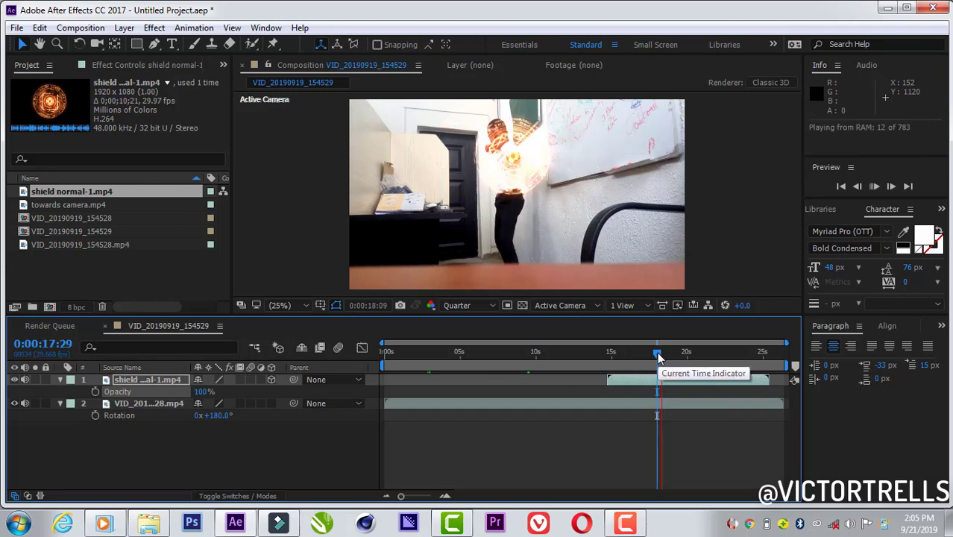
pyautogui.press('space')
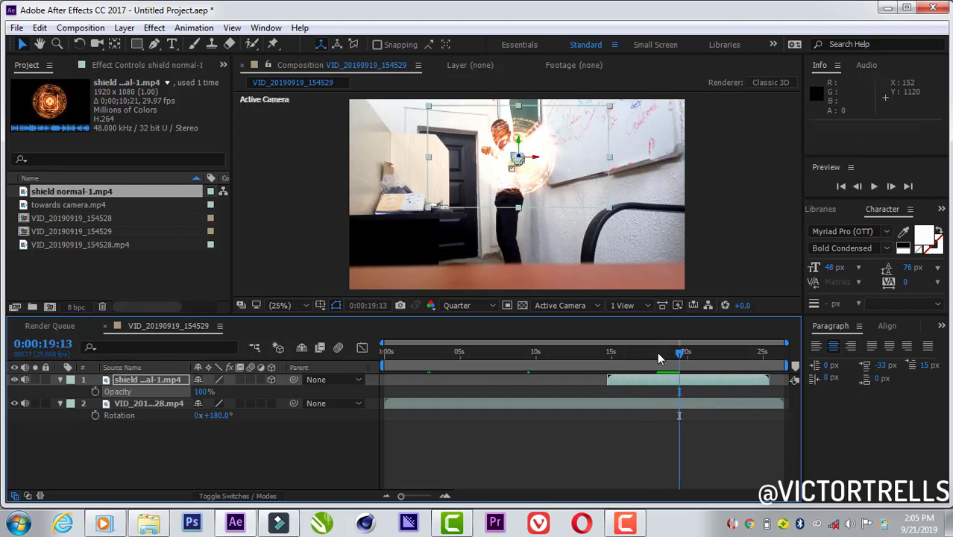
pyautogui.moveTo(681, 357); pyautogui.dragTo(658, 359)
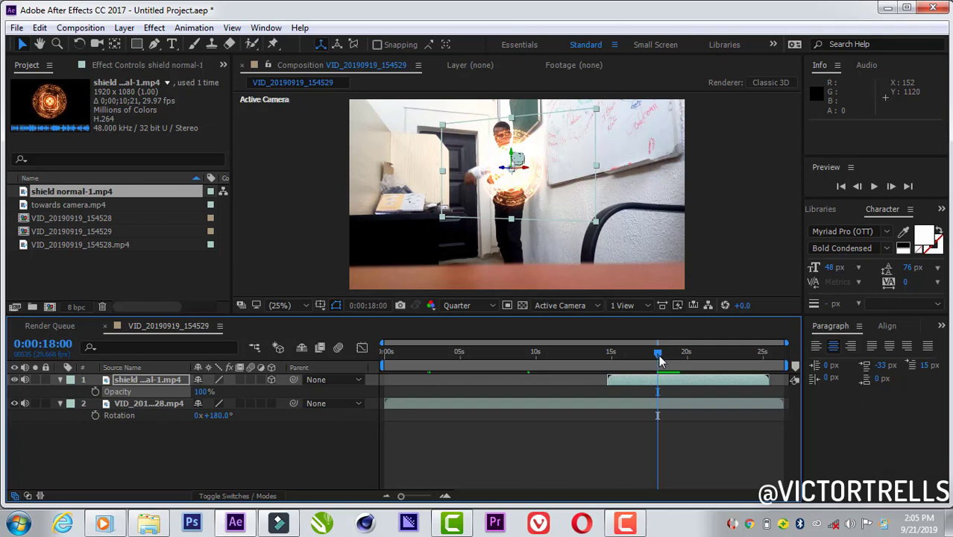
# At 0:00:18:03, scale the shield down to 16% and move it onto the man's lower fist, at about 840, 437
pyautogui.moveTo(658, 360); pyautogui.dragTo(660, 360)
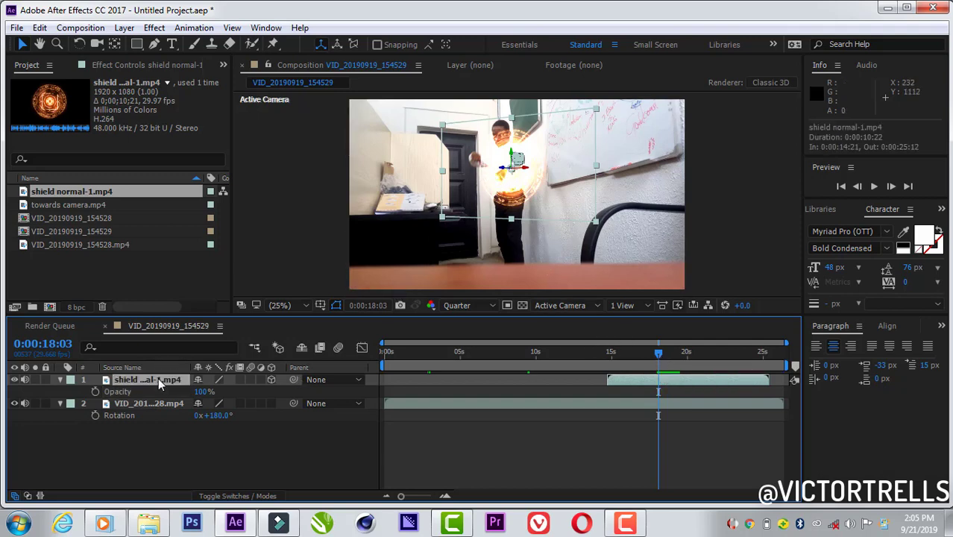
pyautogui.press('s')
pyautogui.moveTo(212, 391); pyautogui.dragTo(181, 391)
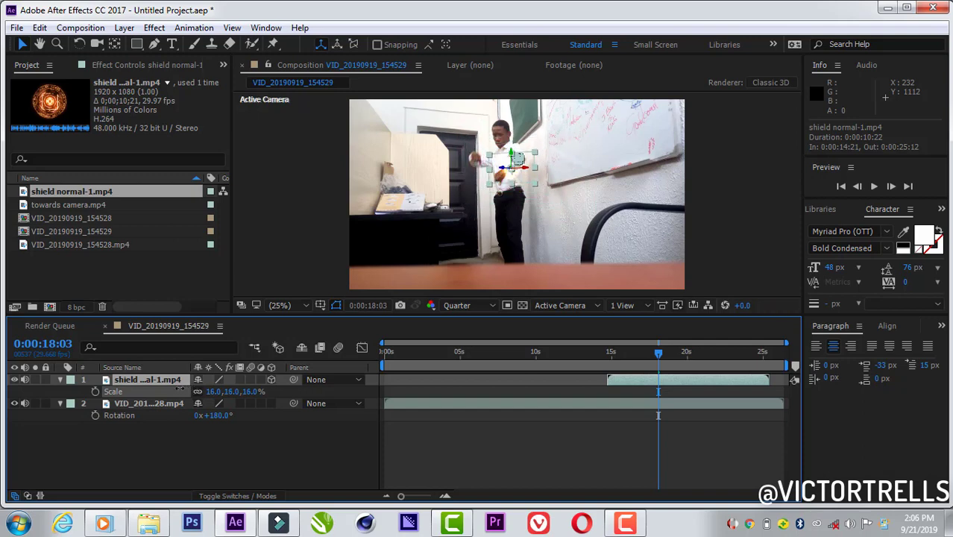
pyautogui.click(287, 300)
pyautogui.click(298, 196)
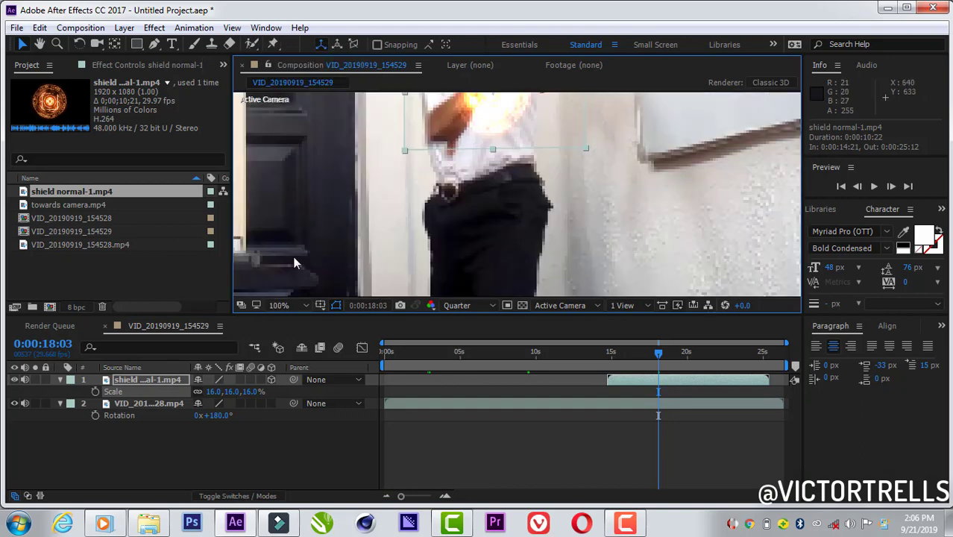
pyautogui.press('h')
pyautogui.moveTo(522, 149); pyautogui.dragTo(405, 282)
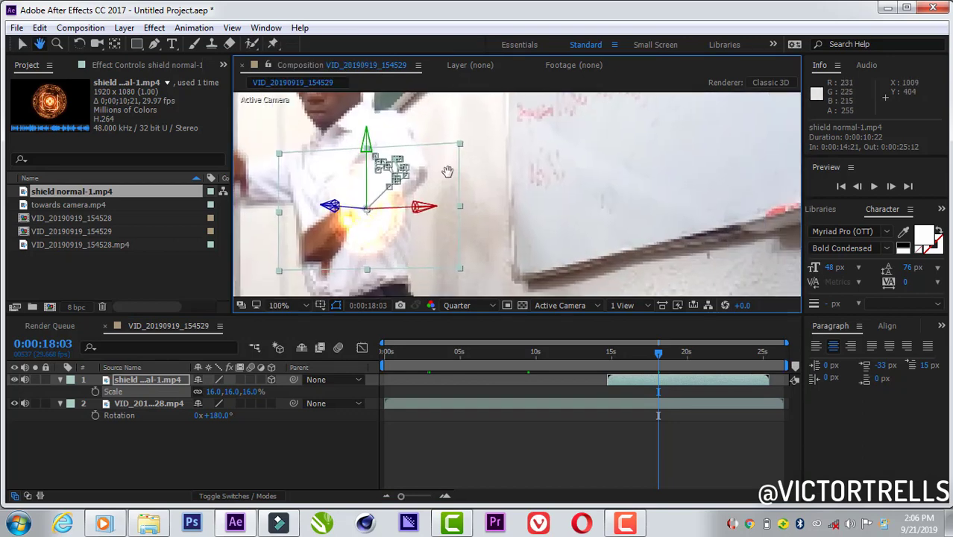
pyautogui.moveTo(484, 173); pyautogui.dragTo(556, 202)
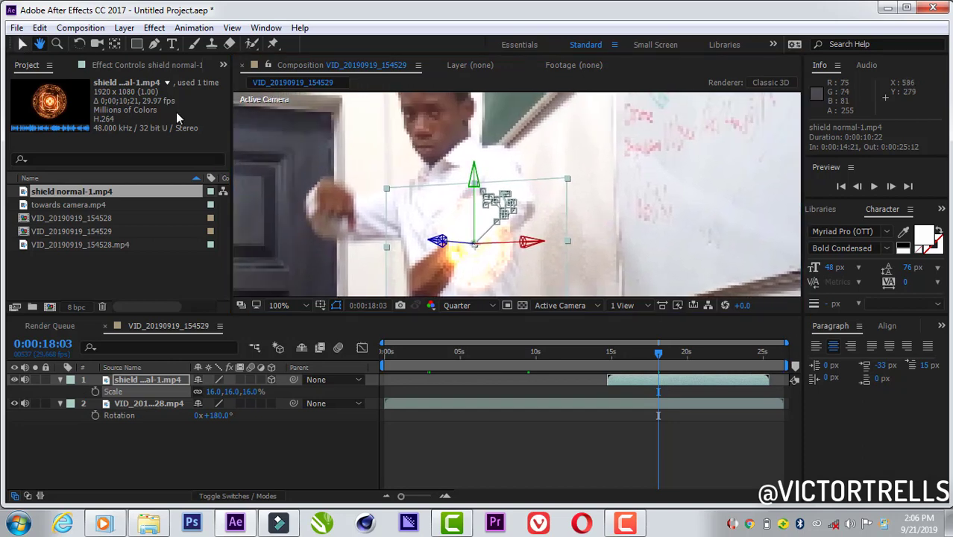
pyautogui.press('v')
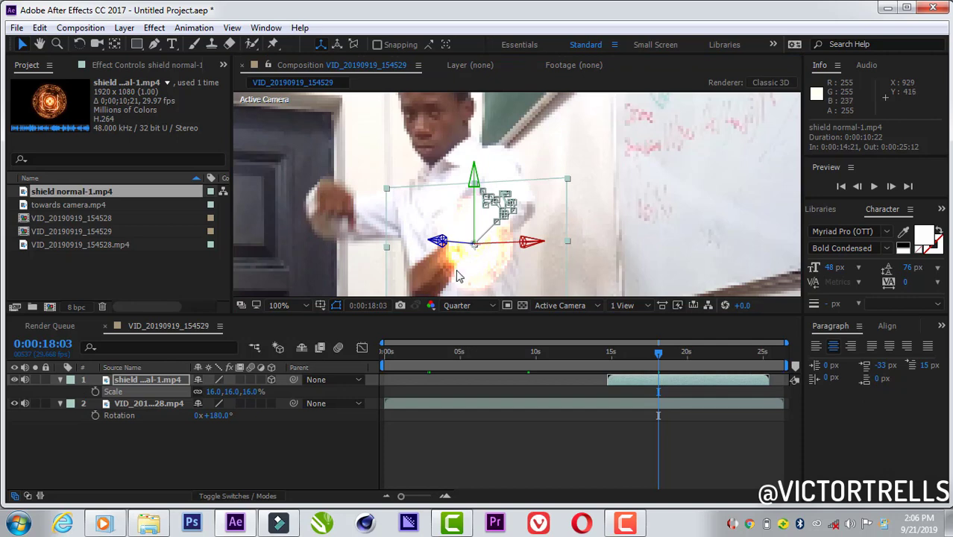
pyautogui.moveTo(456, 272); pyautogui.dragTo(419, 202)
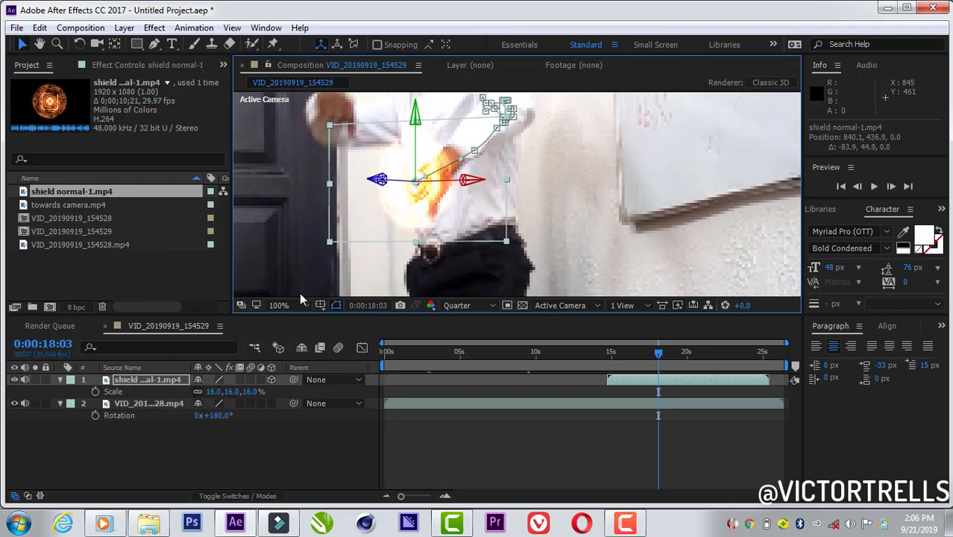
# Switch the preview to Full resolution, reduce the shield's scale to 11%, and add a Scale keyframe at 0:00:18:03
pyautogui.click(455, 305)
pyautogui.click(465, 343)
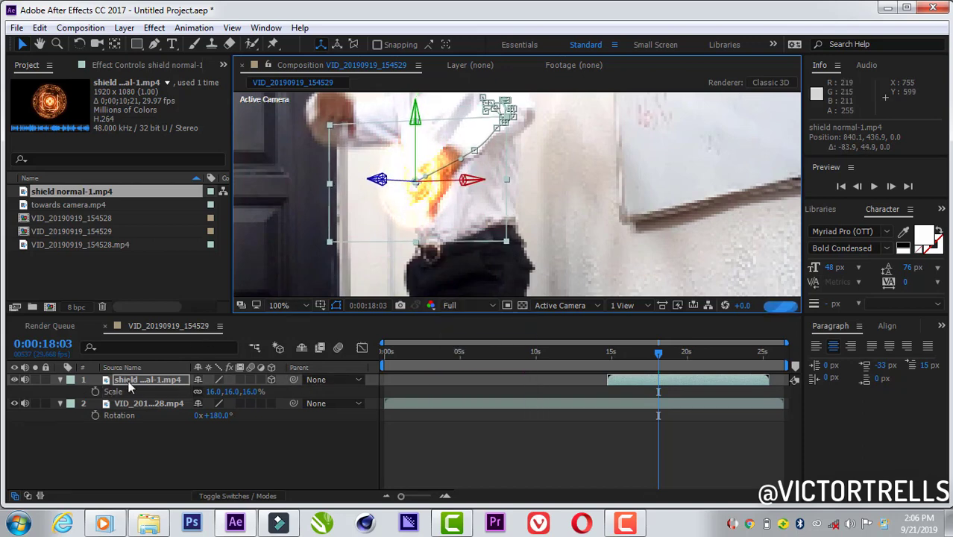
pyautogui.click(130, 384)
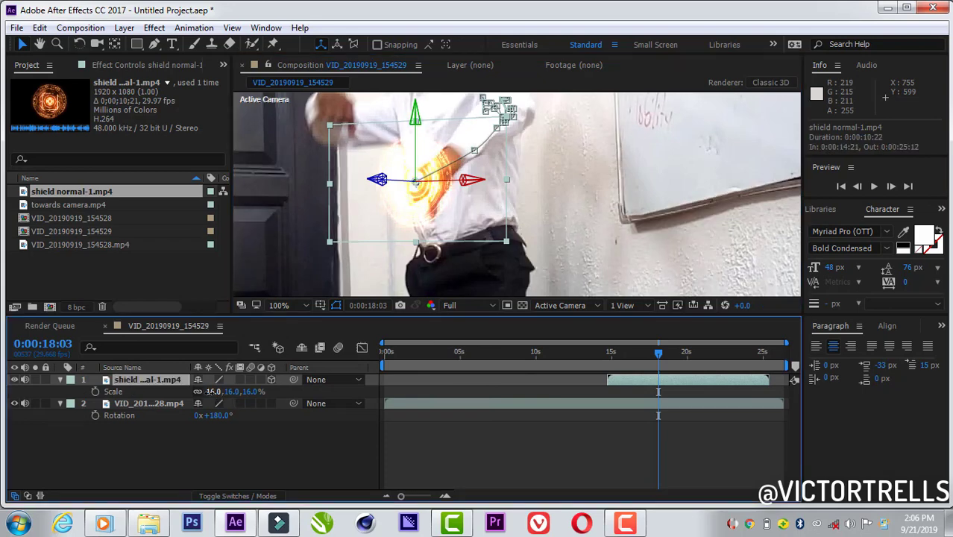
pyautogui.moveTo(213, 391); pyautogui.dragTo(207, 392)
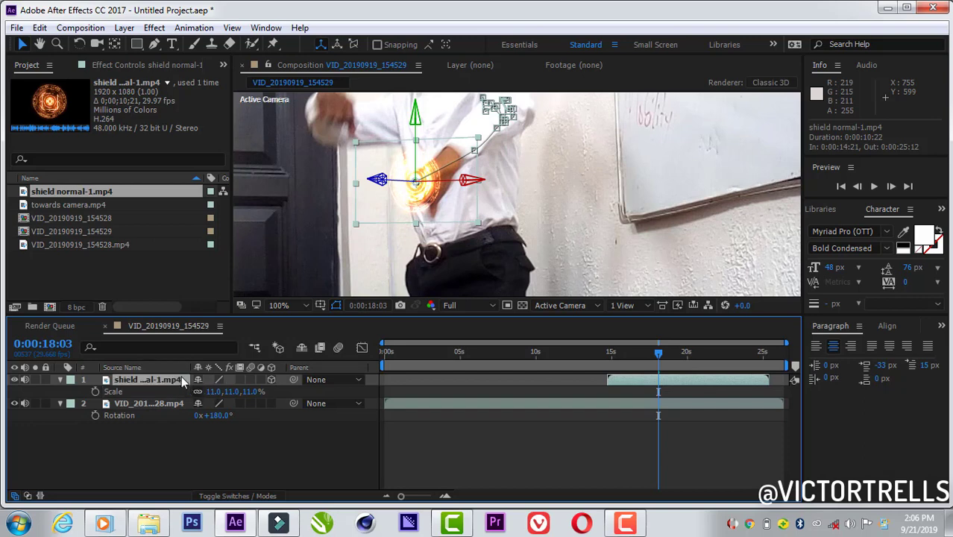
pyautogui.click(94, 392)
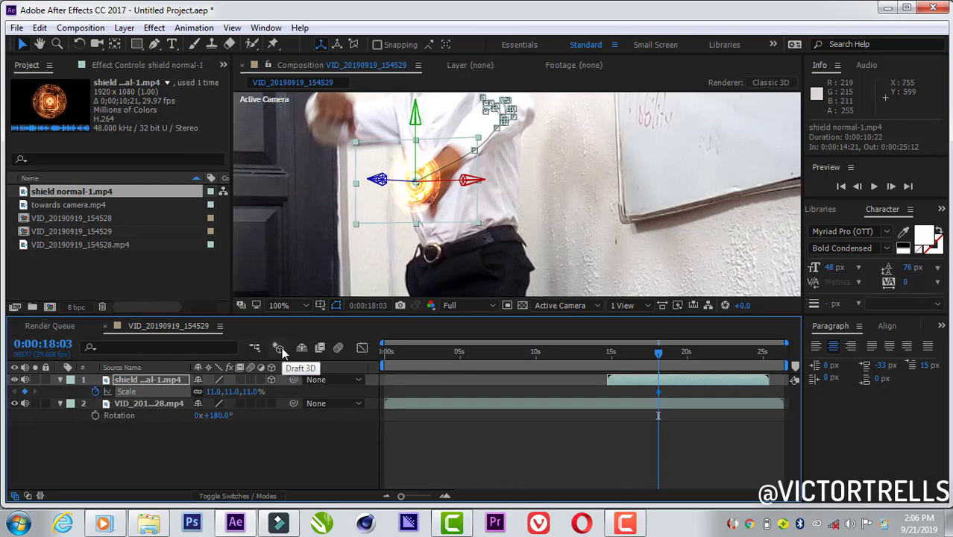
# At 0:00:18:04, nudge the shield along its X axis toward the man's forearm, to about 909, 392, 9.5
pyautogui.press('pagedown')
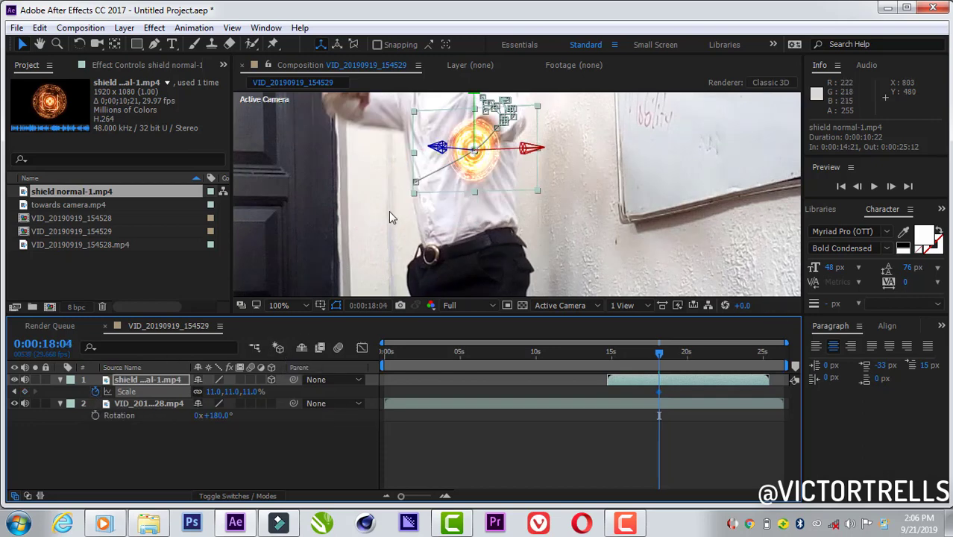
pyautogui.press('h')
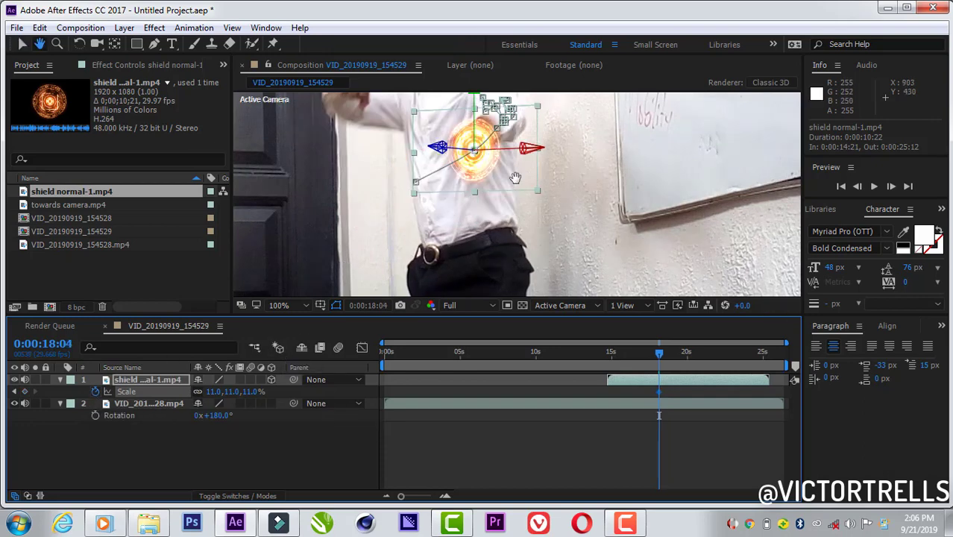
pyautogui.moveTo(515, 179); pyautogui.dragTo(489, 263)
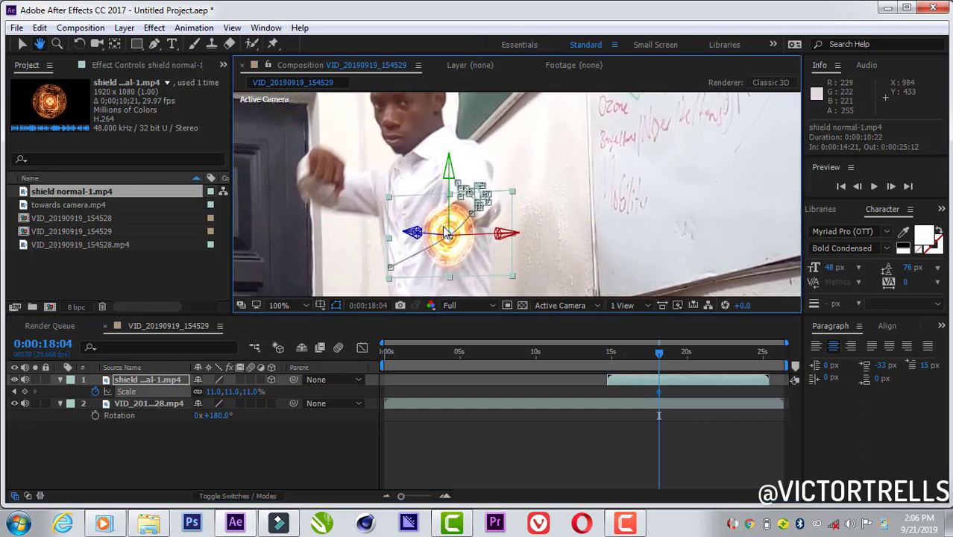
pyautogui.press('v')
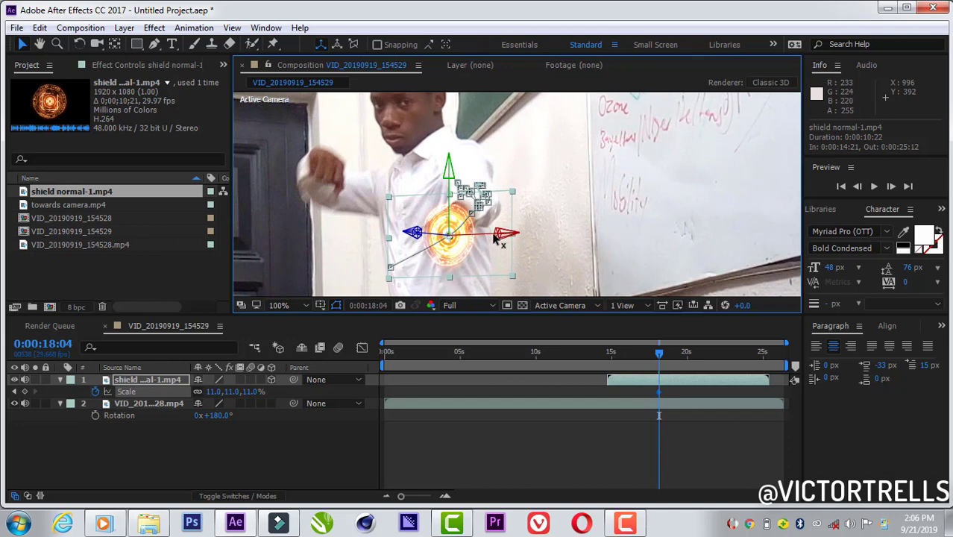
pyautogui.moveTo(497, 237); pyautogui.dragTo(486, 236)
# Enlarge the shield to a scale of 59% at 0:00:18:06 so it grows from the fist
pyautogui.press('pagedown')
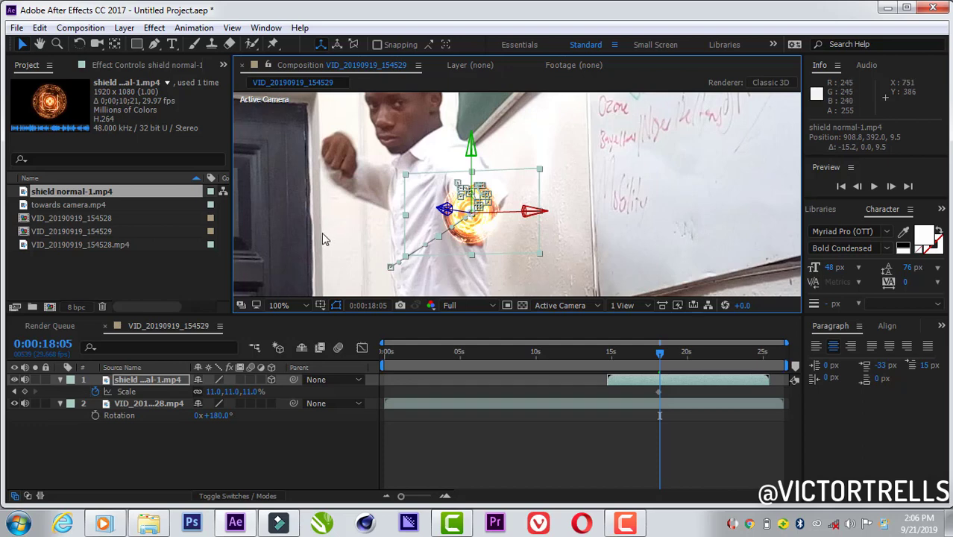
pyautogui.click(288, 308)
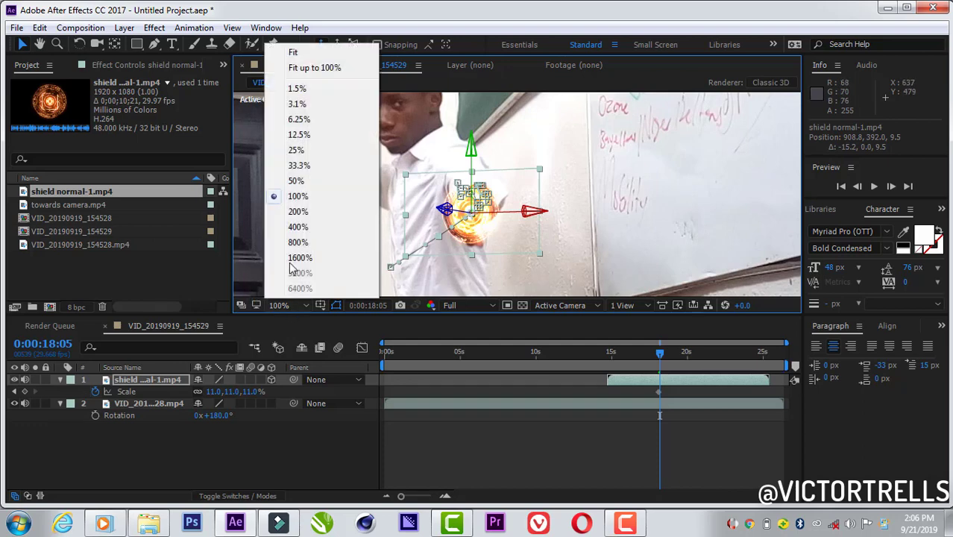
pyautogui.click(299, 55)
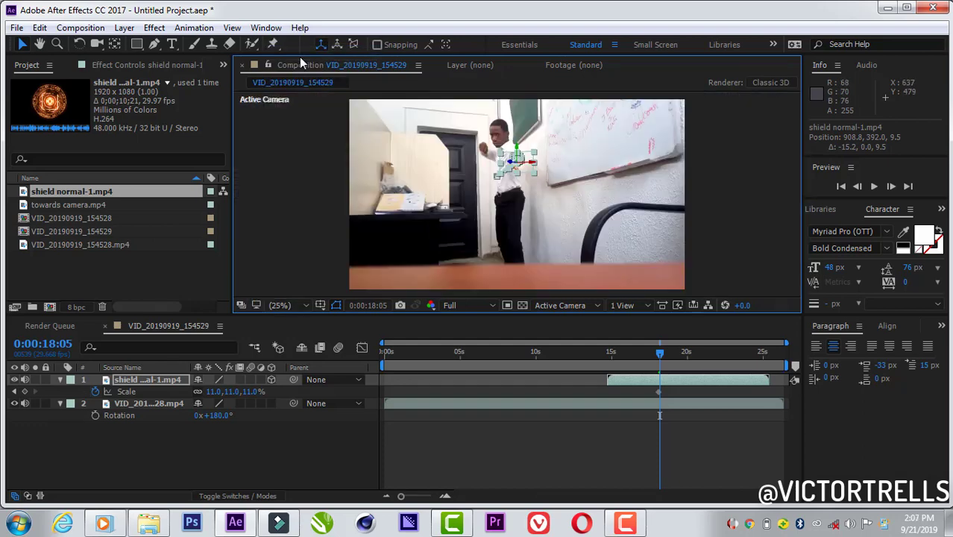
pyautogui.press('pagedown')
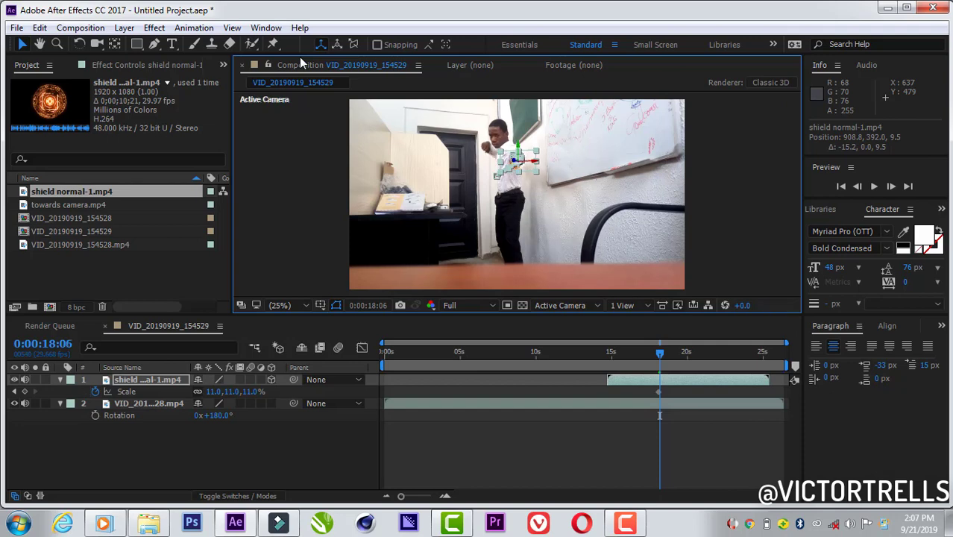
pyautogui.click(134, 380)
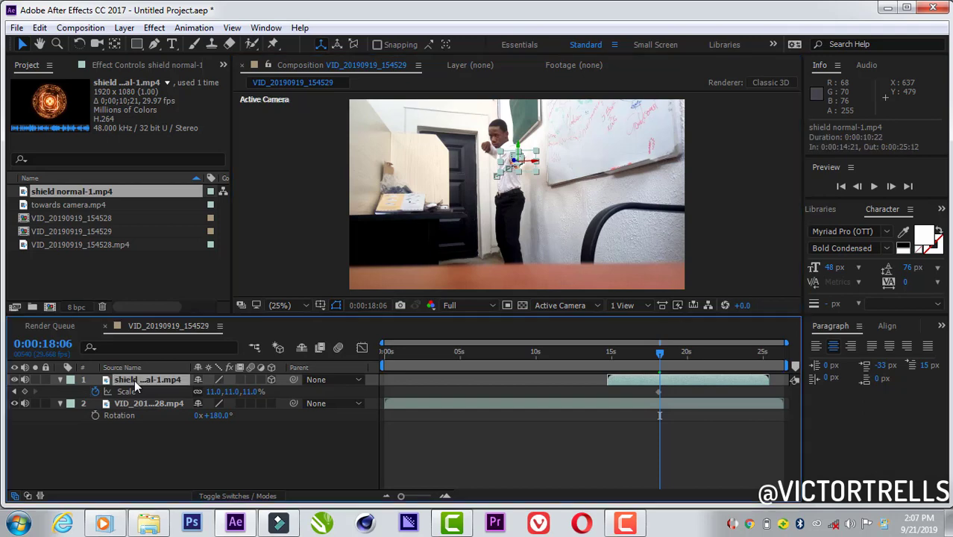
pyautogui.moveTo(210, 394); pyautogui.dragTo(255, 403)
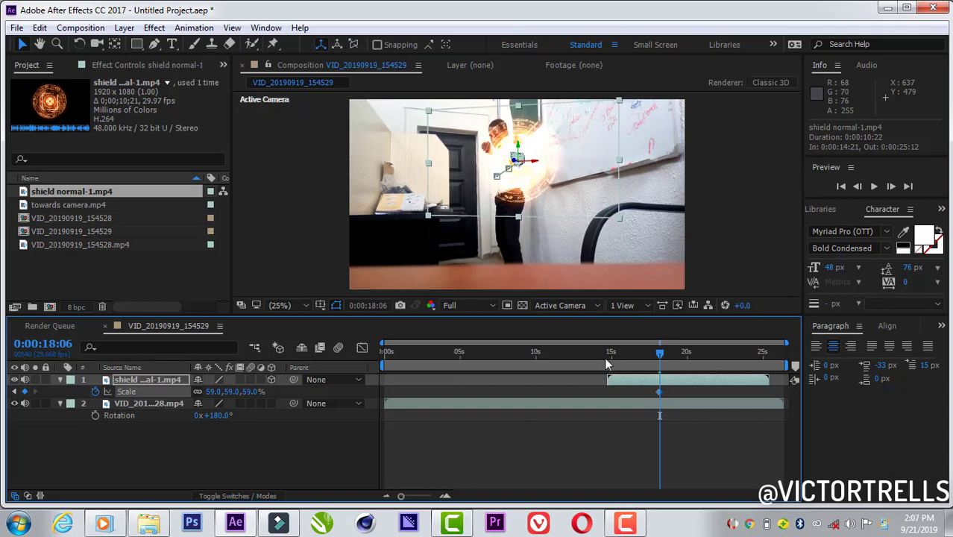
# Play back the shield's growth from 0:00:18:01, and return to the first Scale keyframe at 0:00:18:03 with the shield layer selected
pyautogui.moveTo(660, 356); pyautogui.dragTo(658, 356)
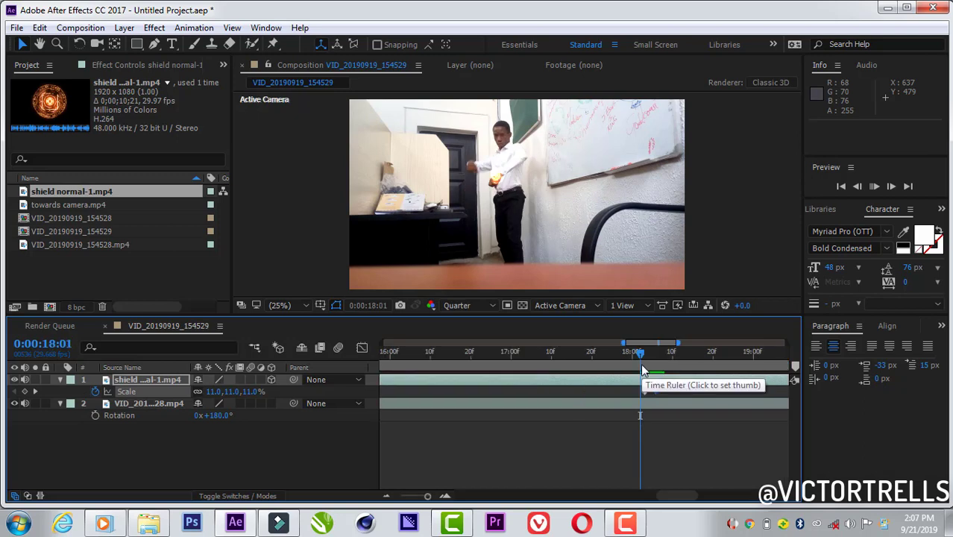
pyautogui.press('space')
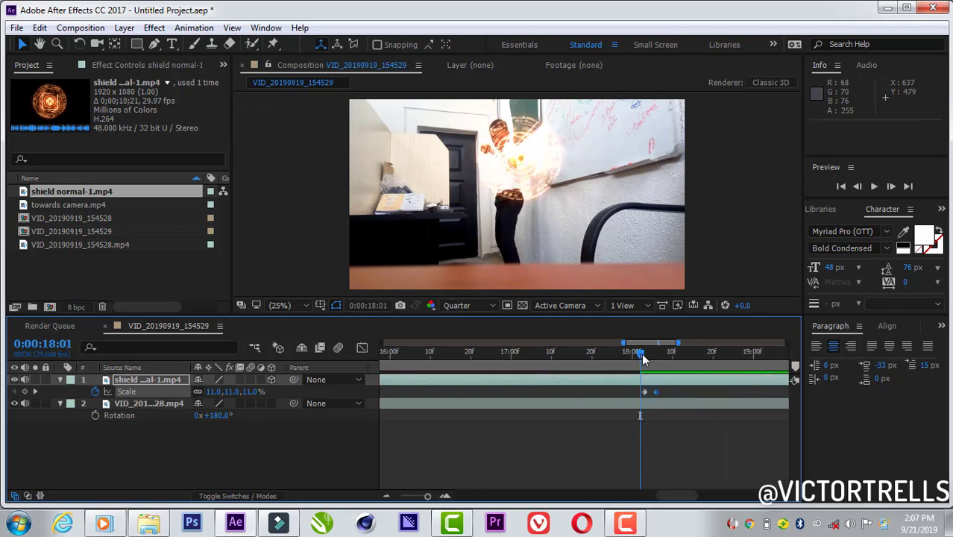
pyautogui.click(643, 353)
pyautogui.moveTo(644, 352)
pyautogui.mouseDown()
pyautogui.moveTo(652, 357)
pyautogui.moveTo(644, 358)
pyautogui.mouseUp()
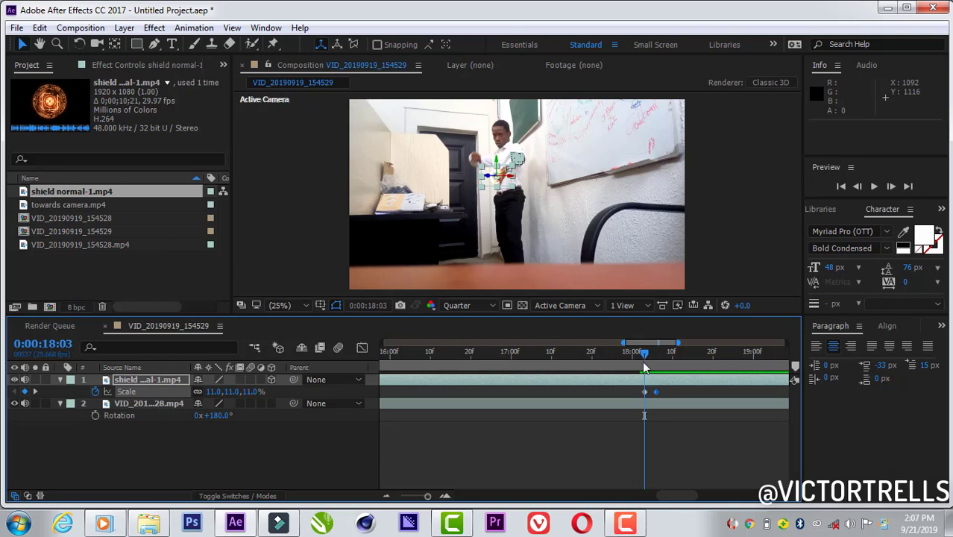
pyautogui.click(643, 384)
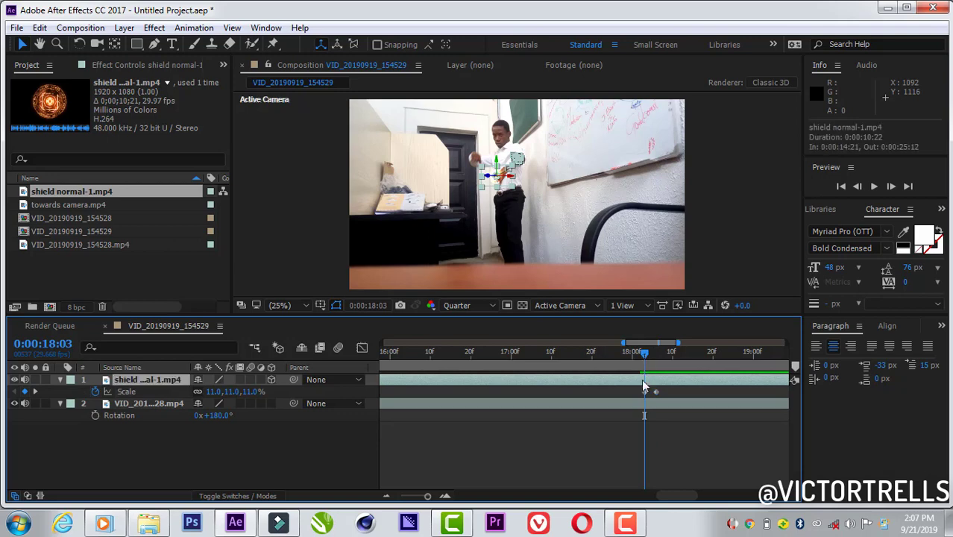
# Trim the shield layer to start at 0:00:18:03 and add an Opacity keyframe of 0% at that frame
pyautogui.hotkey('alt', '[')
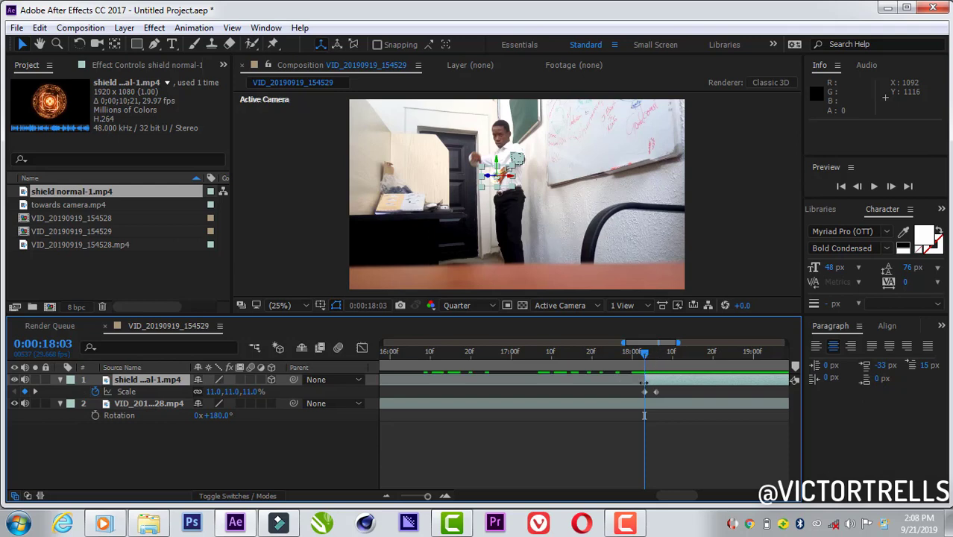
pyautogui.press('t')
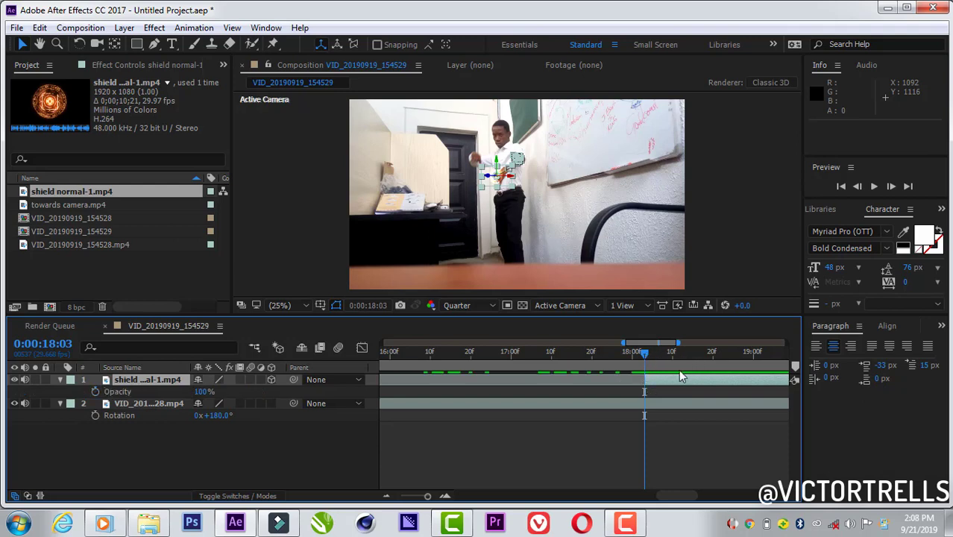
pyautogui.click(444, 496)
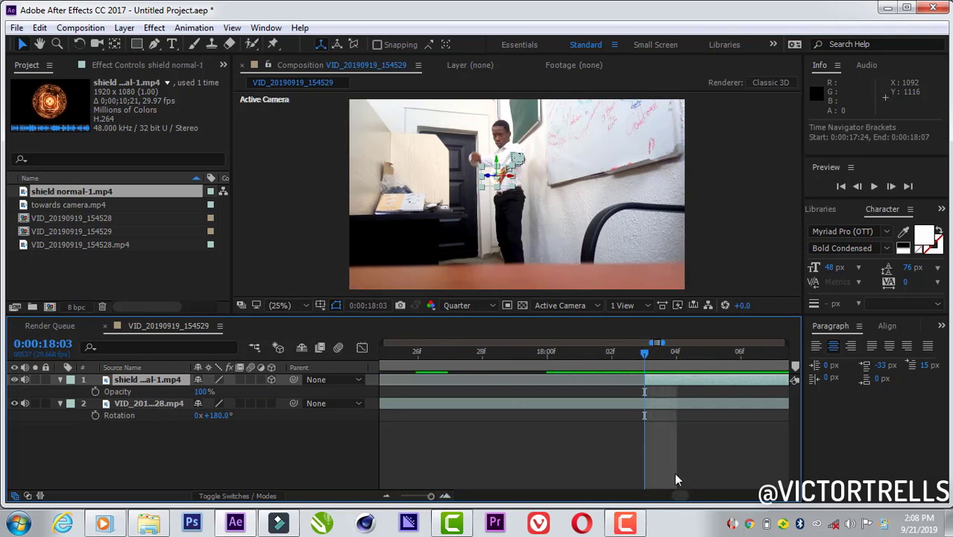
pyautogui.click(295, 307)
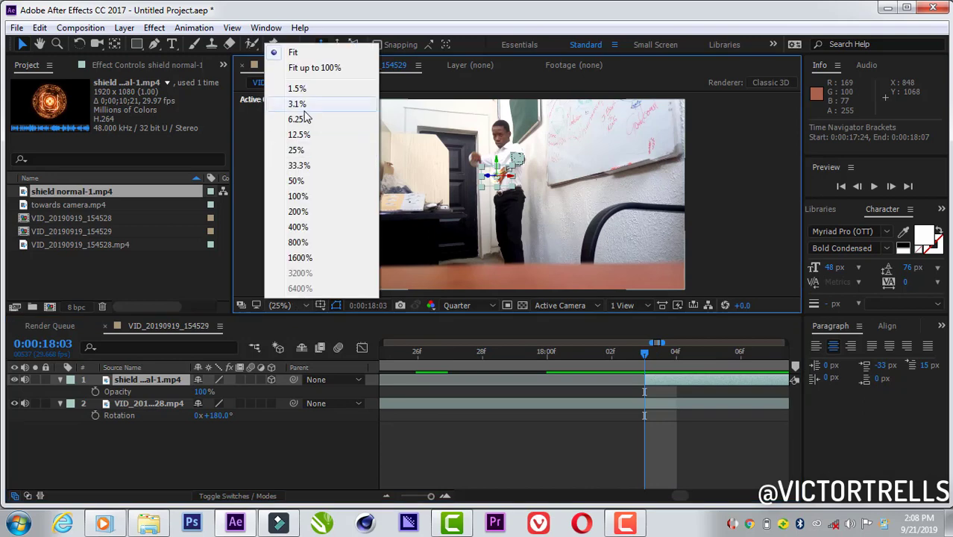
pyautogui.click(298, 197)
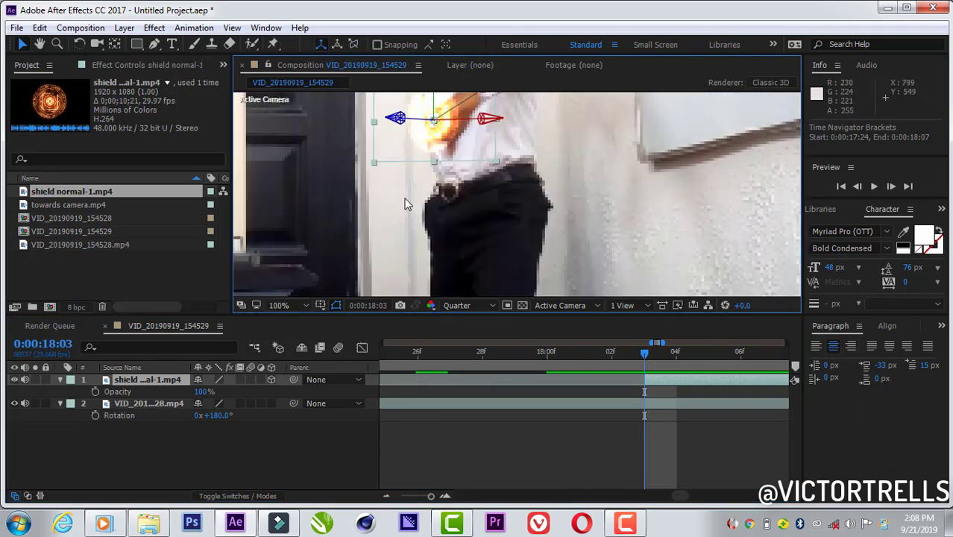
pyautogui.press('h')
pyautogui.moveTo(514, 147); pyautogui.dragTo(487, 214)
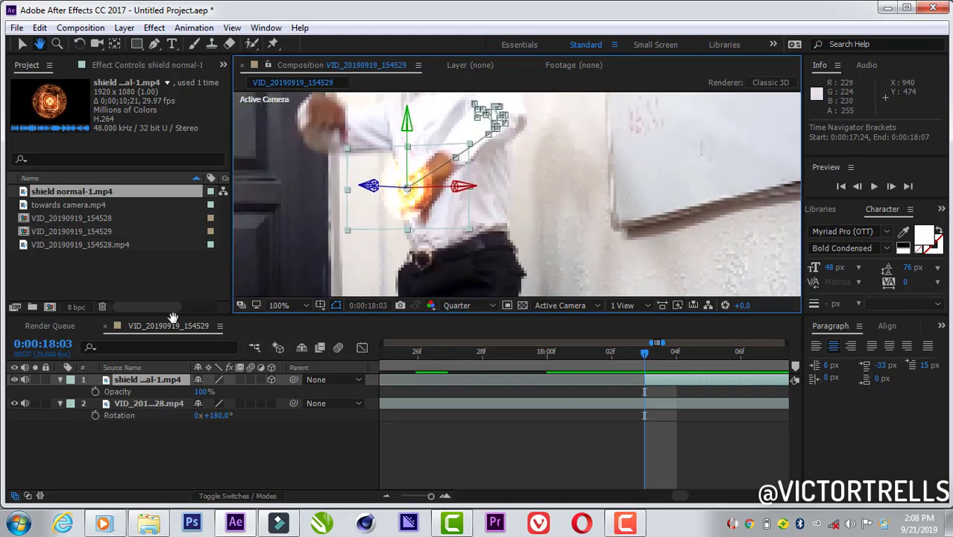
pyautogui.press('v')
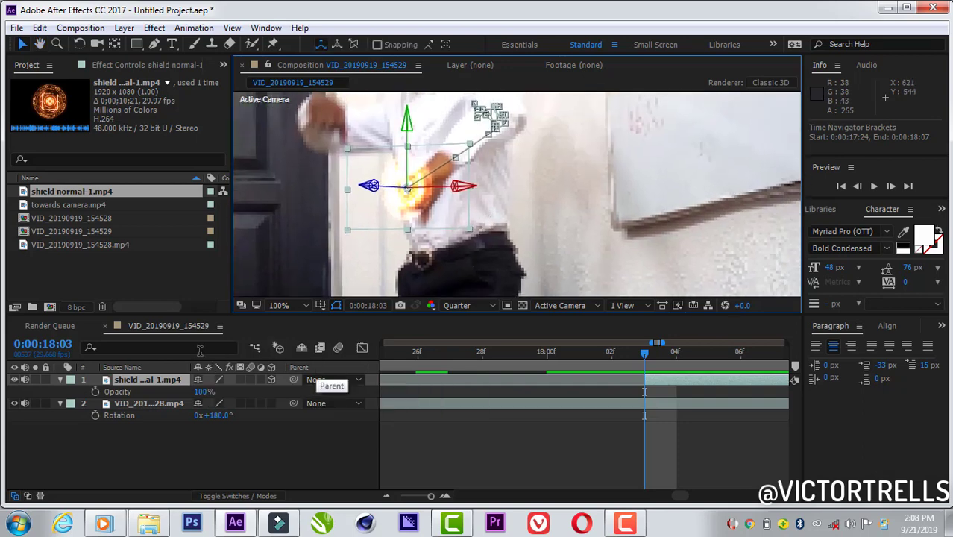
pyautogui.click(154, 391)
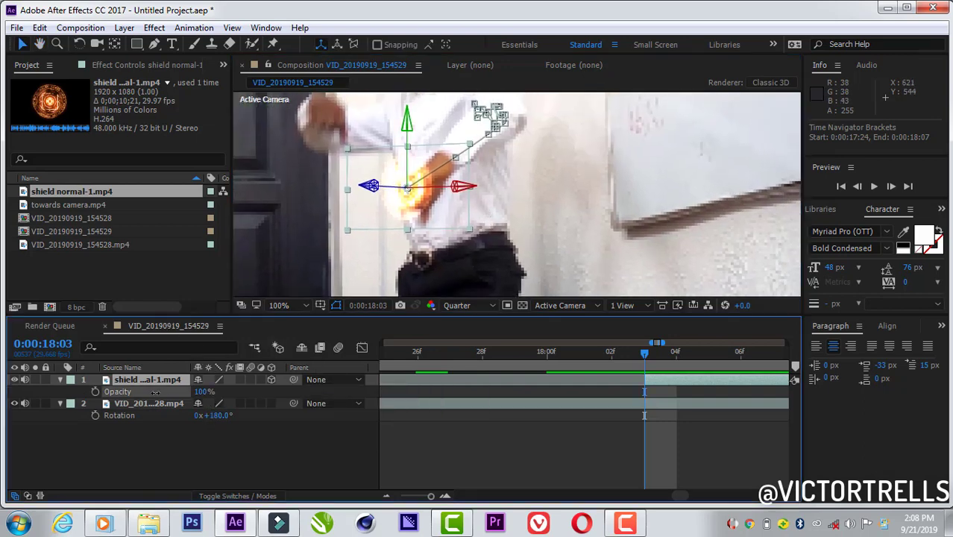
pyautogui.moveTo(155, 392); pyautogui.dragTo(30, 390)
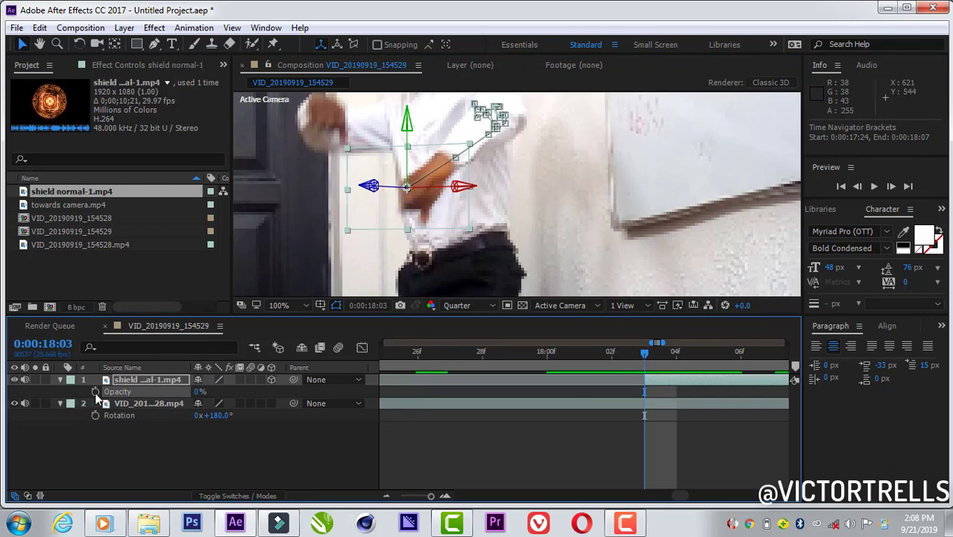
pyautogui.click(95, 391)
# Raise the shield's Opacity to 100% at 0:00:18:05 so it fades in over two frames
pyautogui.moveTo(647, 354); pyautogui.dragTo(680, 357)
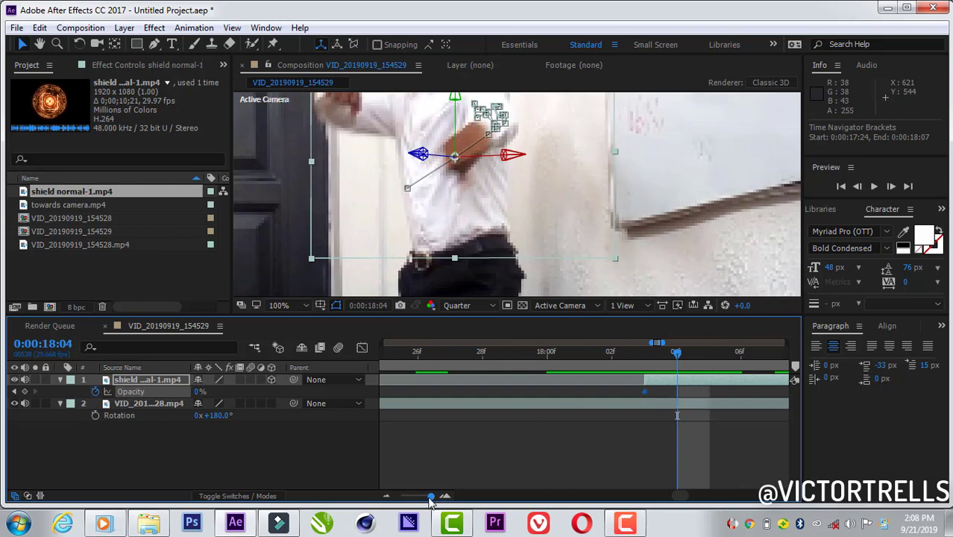
pyautogui.moveTo(432, 496); pyautogui.dragTo(427, 499)
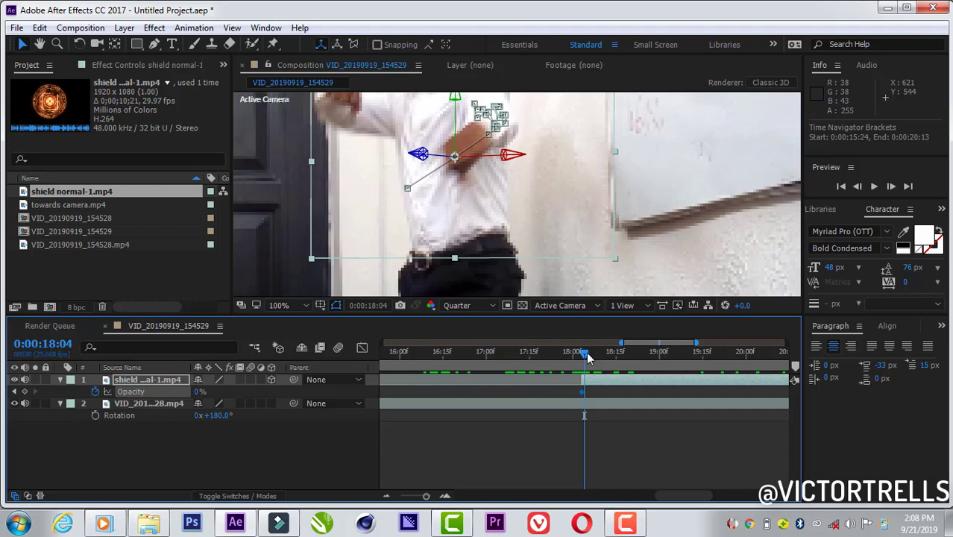
pyautogui.moveTo(587, 357); pyautogui.dragTo(590, 357)
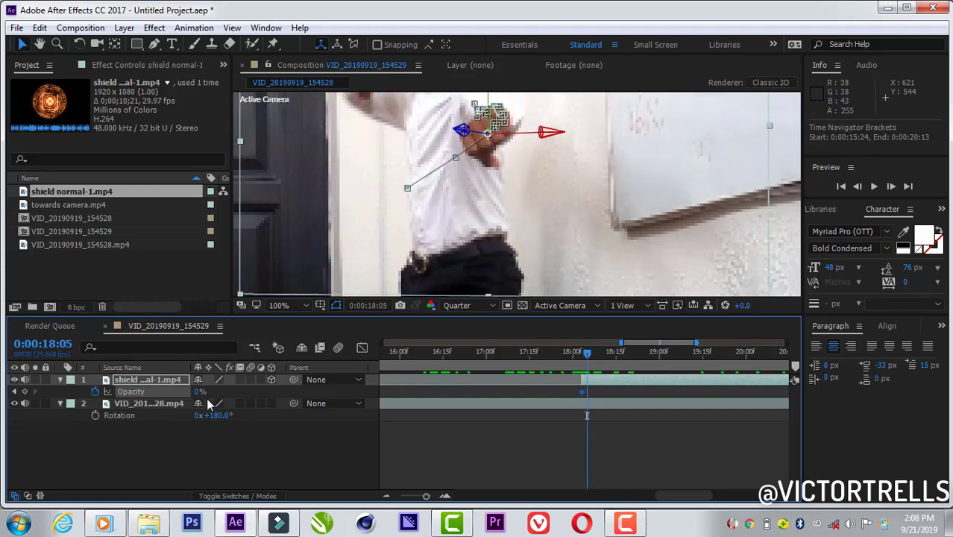
pyautogui.moveTo(197, 392); pyautogui.dragTo(465, 387)
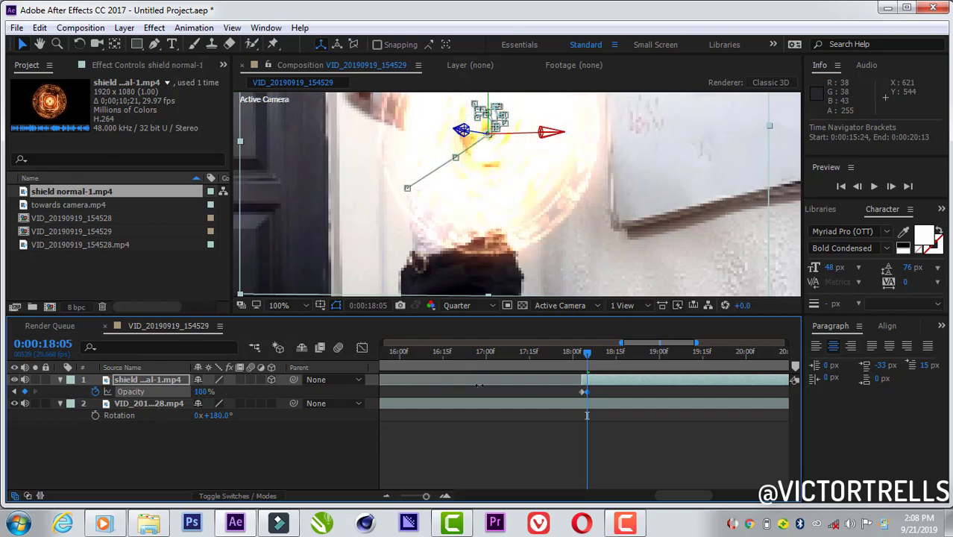
# Fit the whole frame in the viewer and play back the shield's fade-in from 0:00:18:01 and again from 0:00:18:00
pyautogui.click(287, 306)
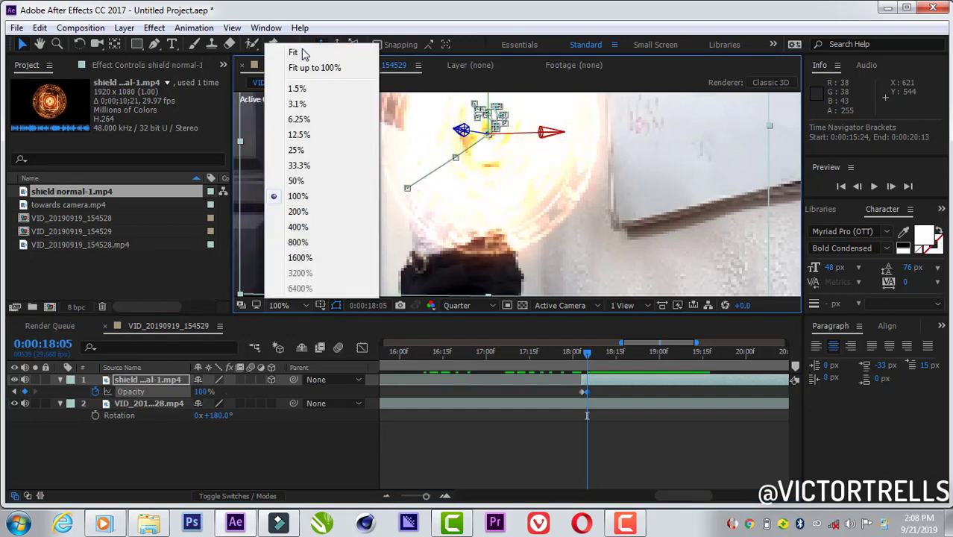
pyautogui.click(302, 52)
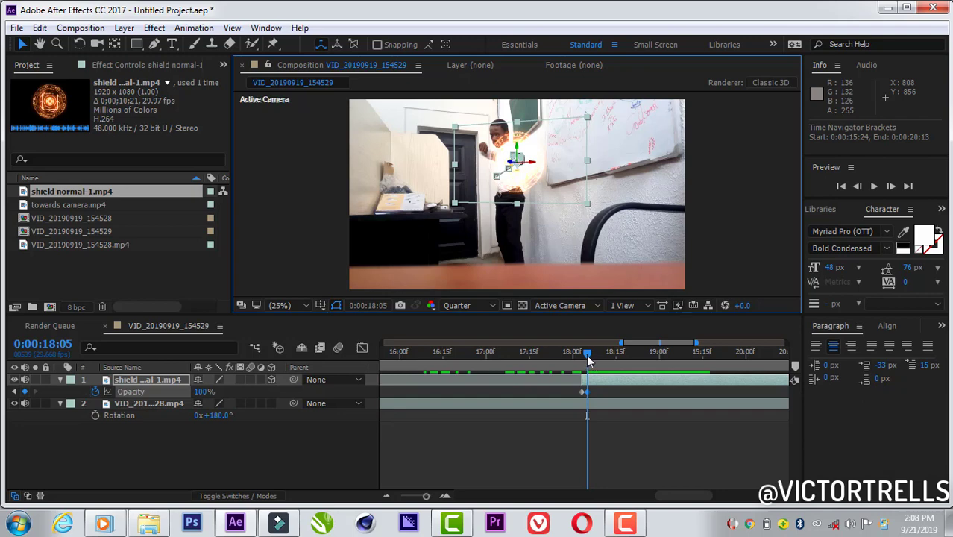
pyautogui.moveTo(589, 356); pyautogui.dragTo(579, 360)
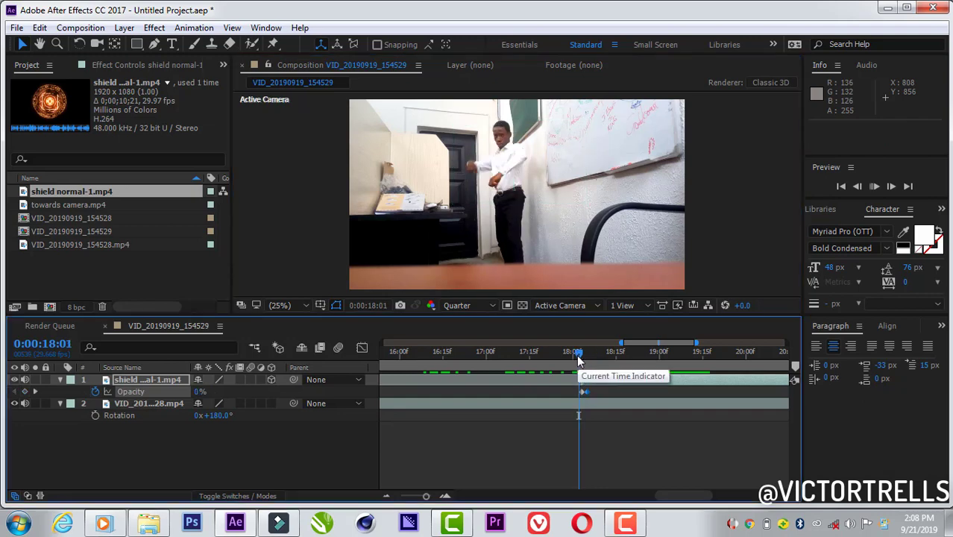
pyautogui.press('space')
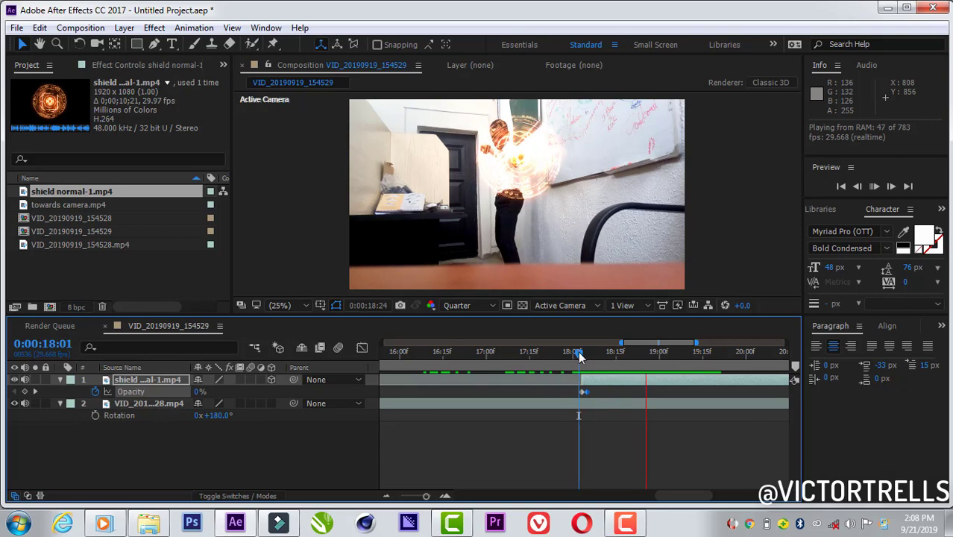
pyautogui.press('space')
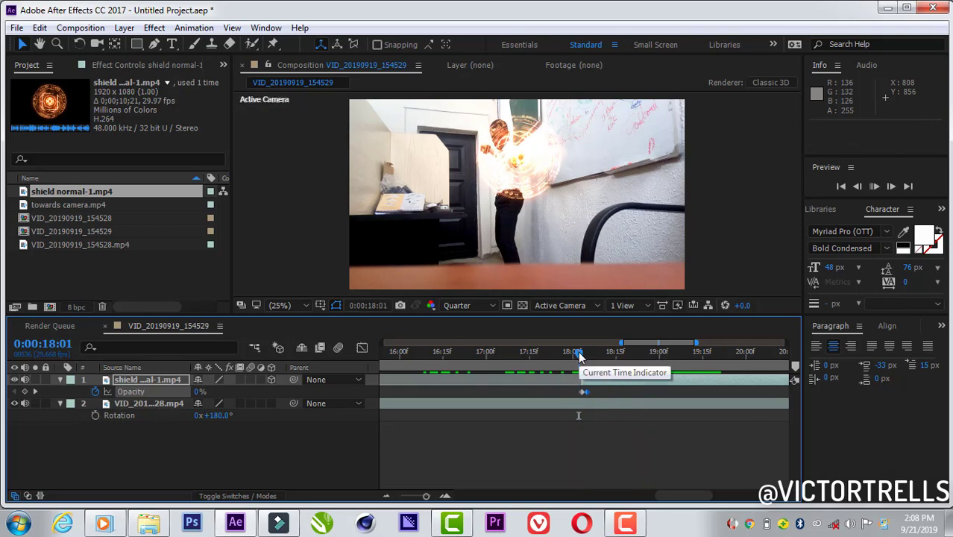
pyautogui.moveTo(579, 356); pyautogui.dragTo(575, 358)
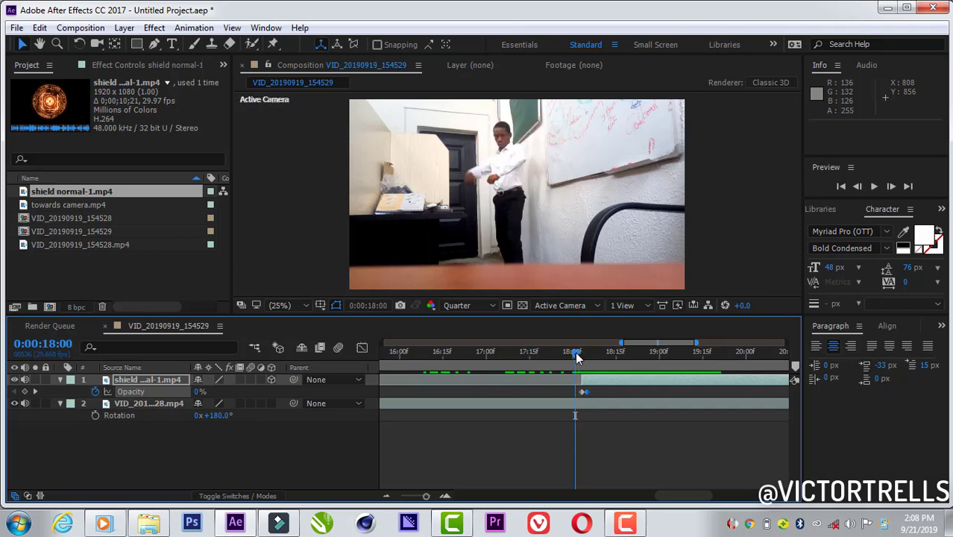
pyautogui.press('space')
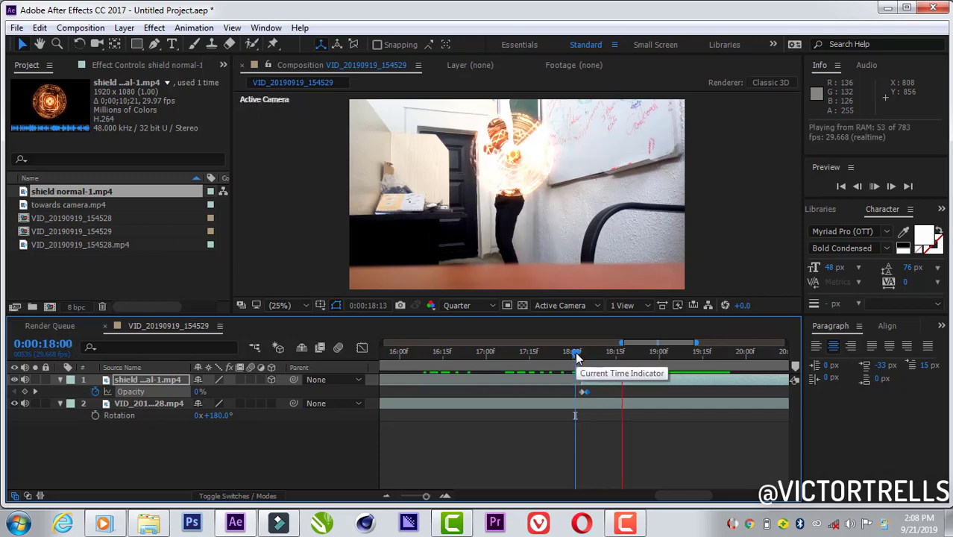
# Check the fade frames up to 0:00:18:06 and enable motion blur for the shield layer and the composition
pyautogui.moveTo(580, 355); pyautogui.dragTo(585, 353)
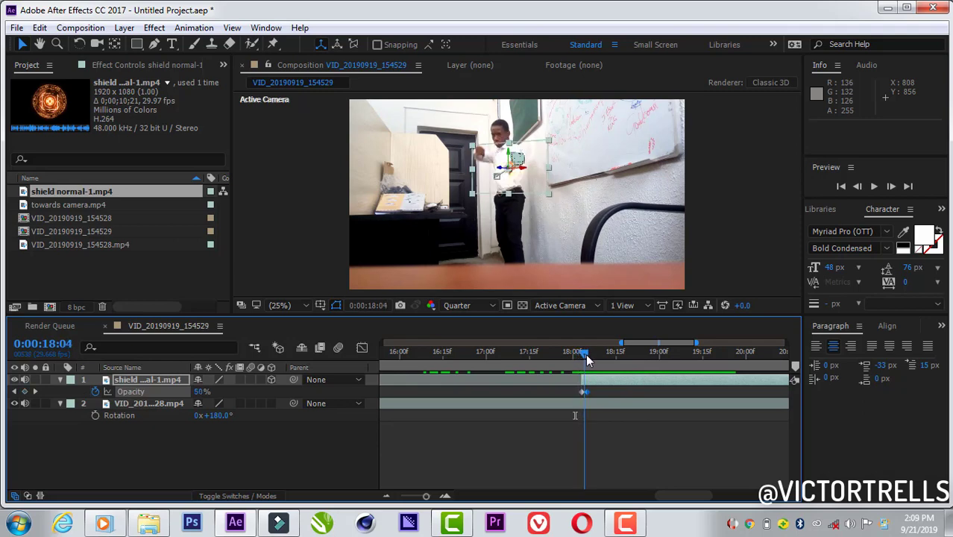
pyautogui.click(586, 354)
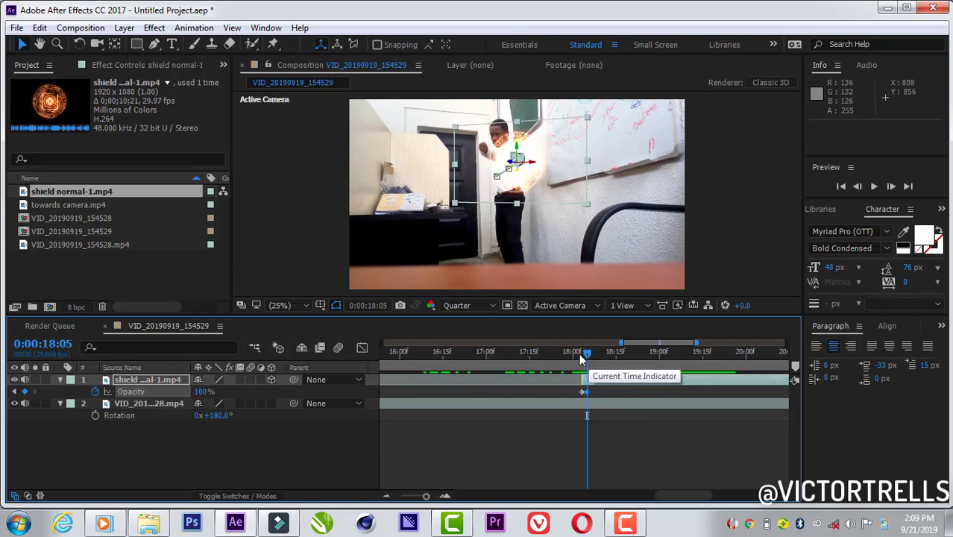
pyautogui.click(589, 356)
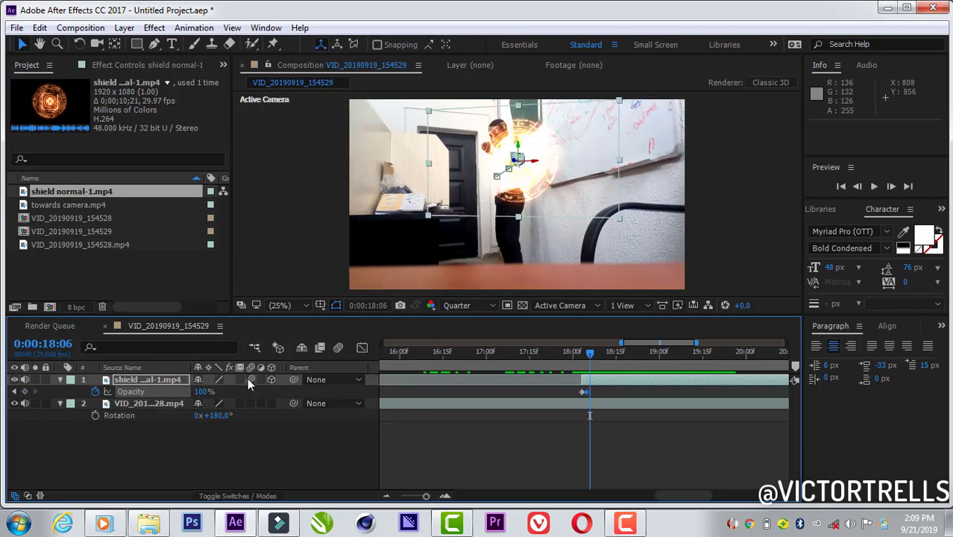
pyautogui.click(339, 347)
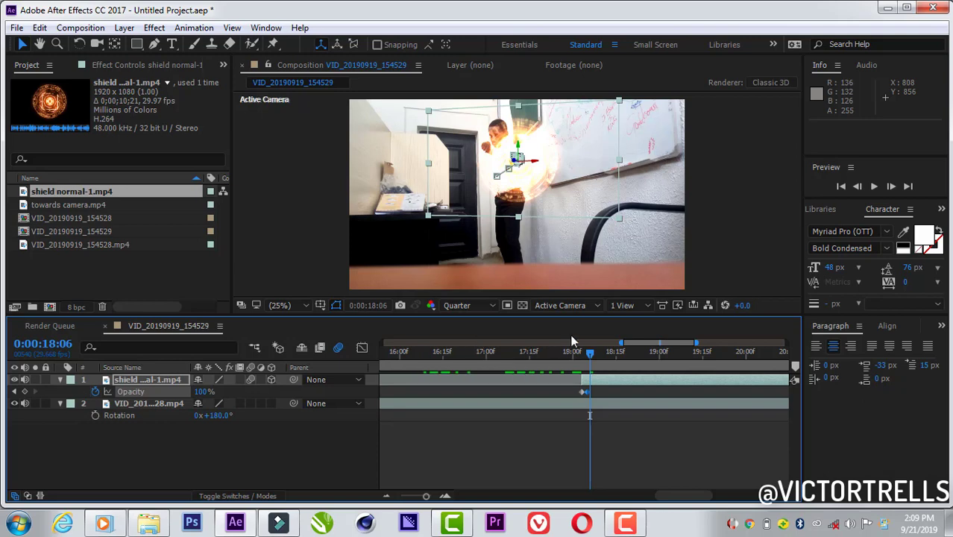
# Play back the motion-blurred shield from 0:00:18:01 and step through its growth to 0:00:18:06
pyautogui.click(581, 353)
pyautogui.click(578, 353)
pyautogui.press('space')
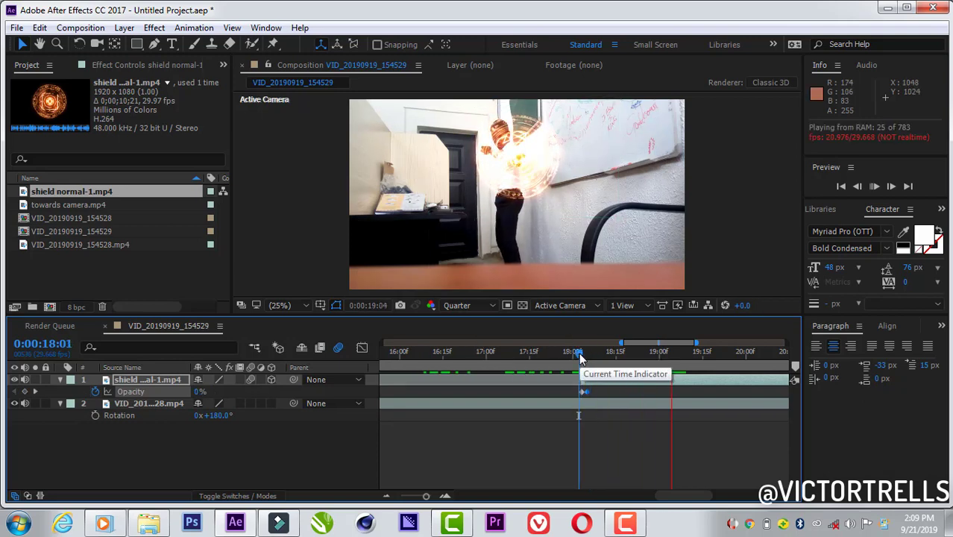
pyautogui.click(580, 351)
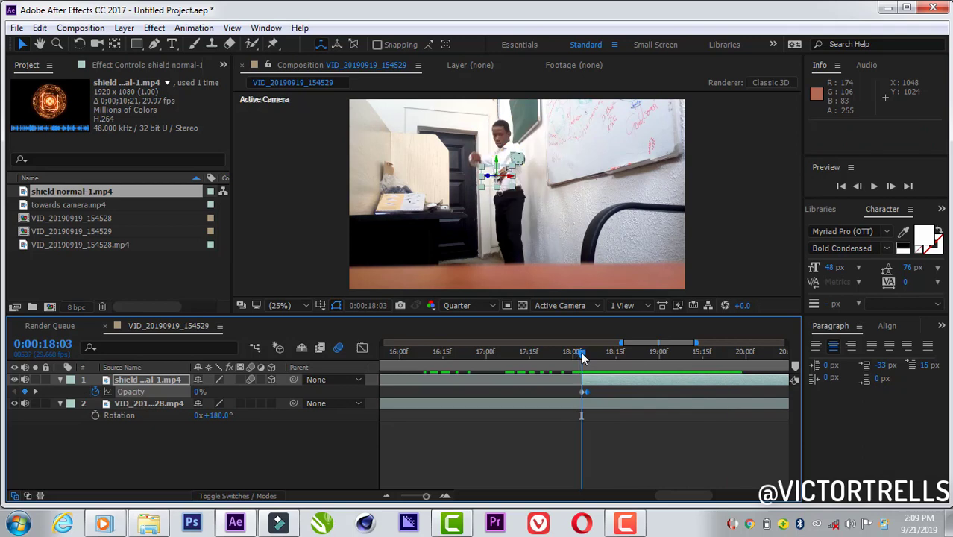
pyautogui.moveTo(581, 352); pyautogui.dragTo(589, 355)
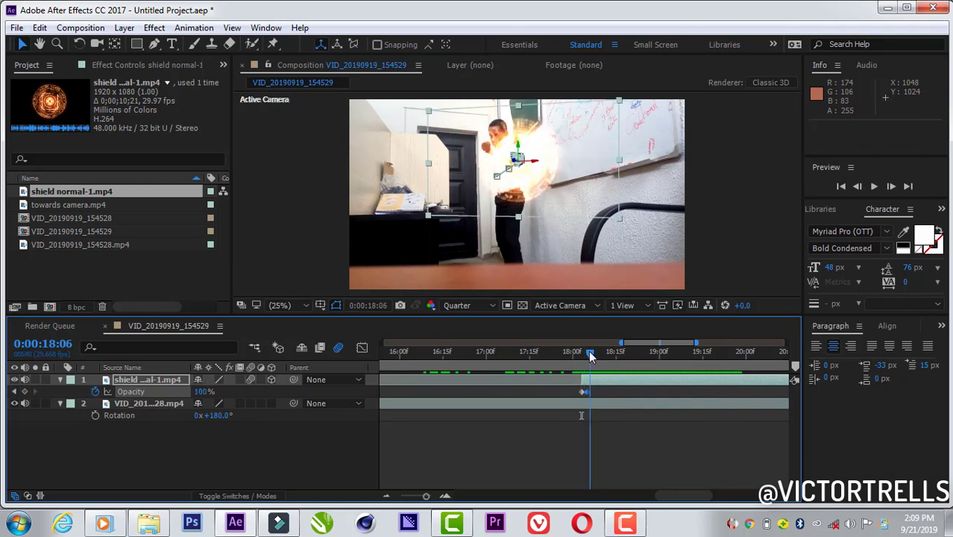
# Hide the shield layer, play the footage from 0:00:18:06, and set the current time to 0:00:21:11, just before the man's fists open
pyautogui.click(61, 203)
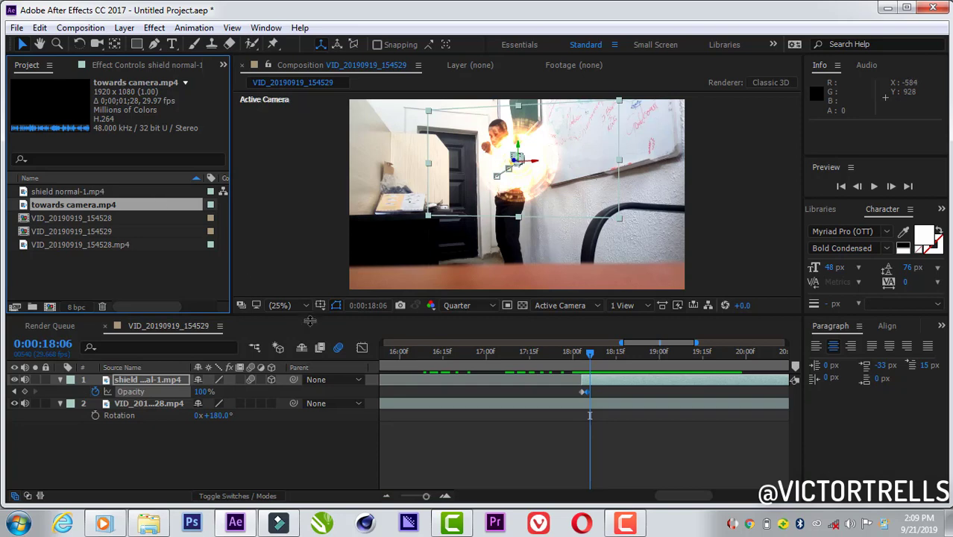
pyautogui.click(591, 356)
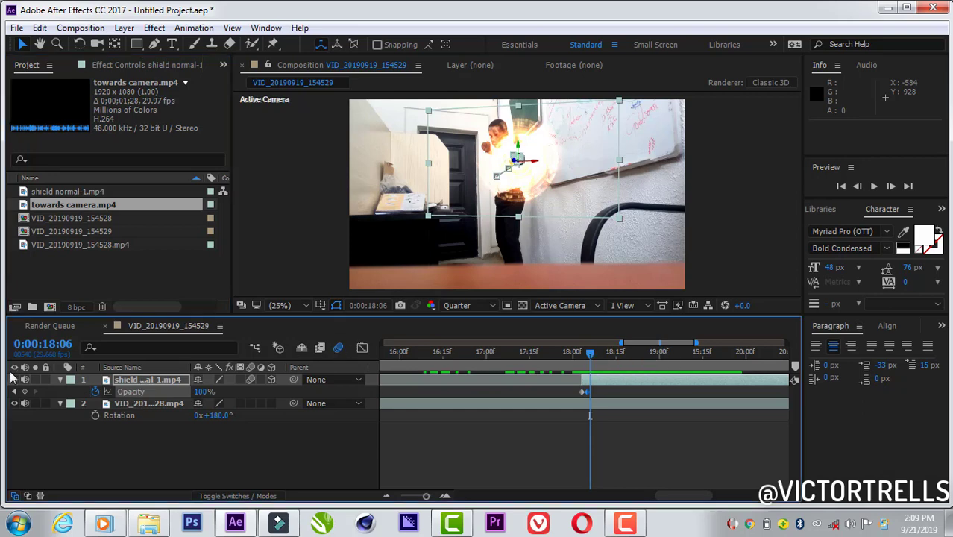
pyautogui.click(14, 380)
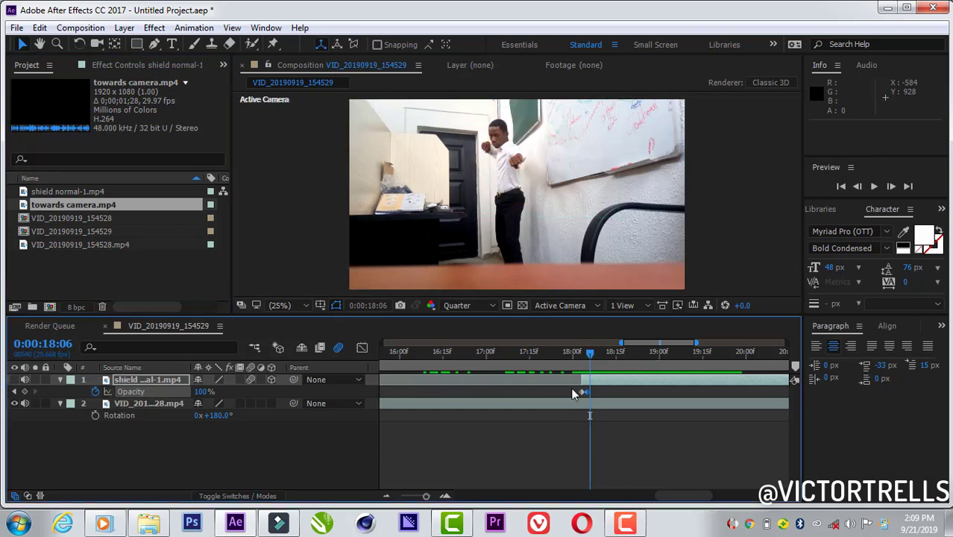
pyautogui.press('space')
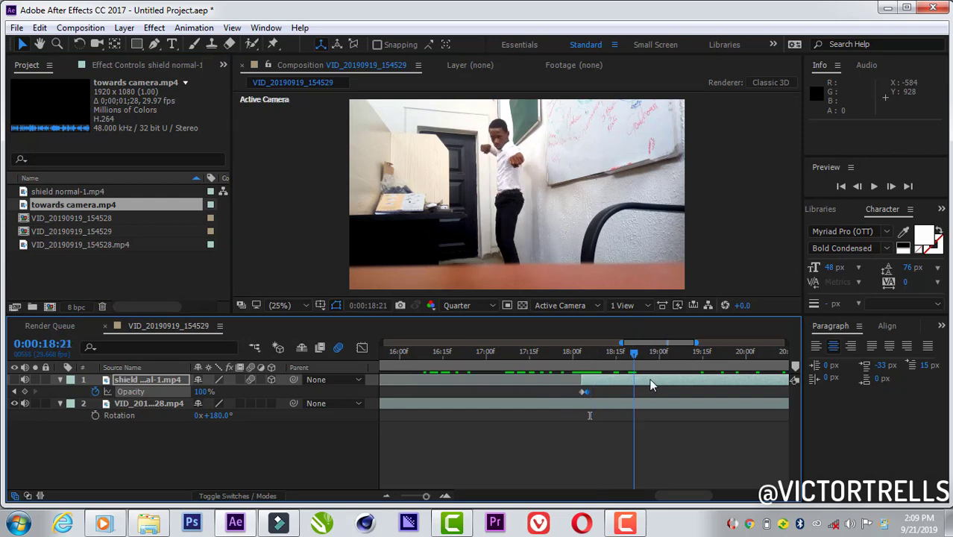
pyautogui.click(590, 354)
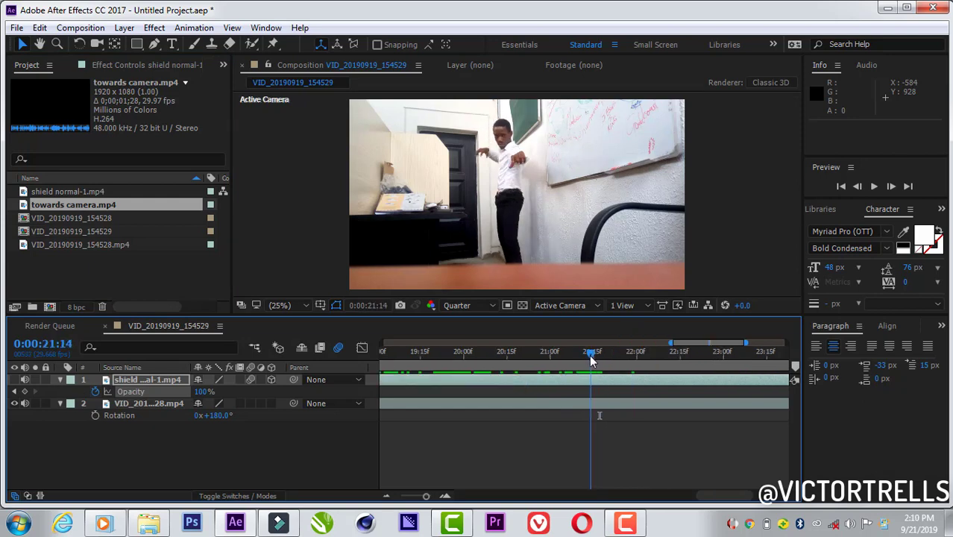
pyautogui.moveTo(590, 359); pyautogui.dragTo(583, 358)
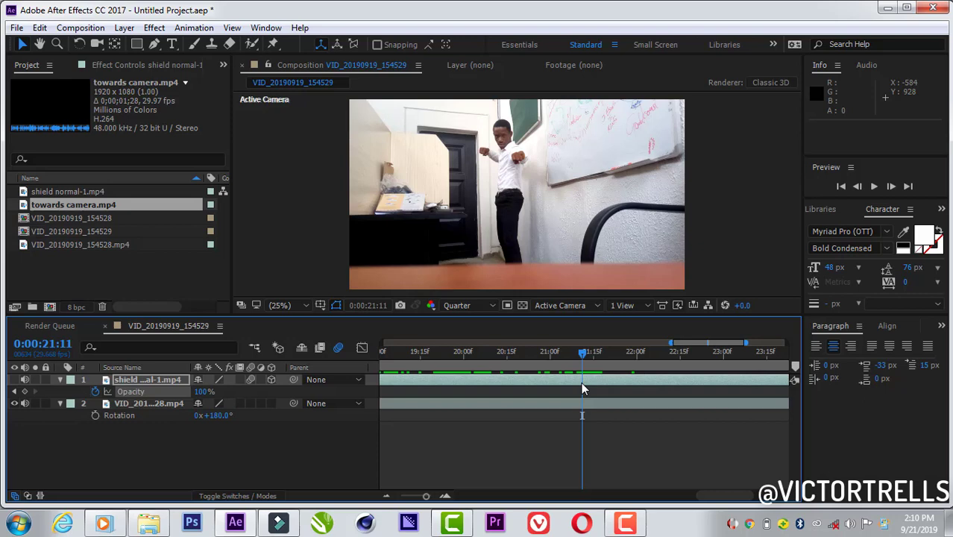
# Add a scale keyframe to the shield layer at 0:00:21:11, make the layer visible again, and shrink it to 12% at 0:00:21:15
pyautogui.press('s')
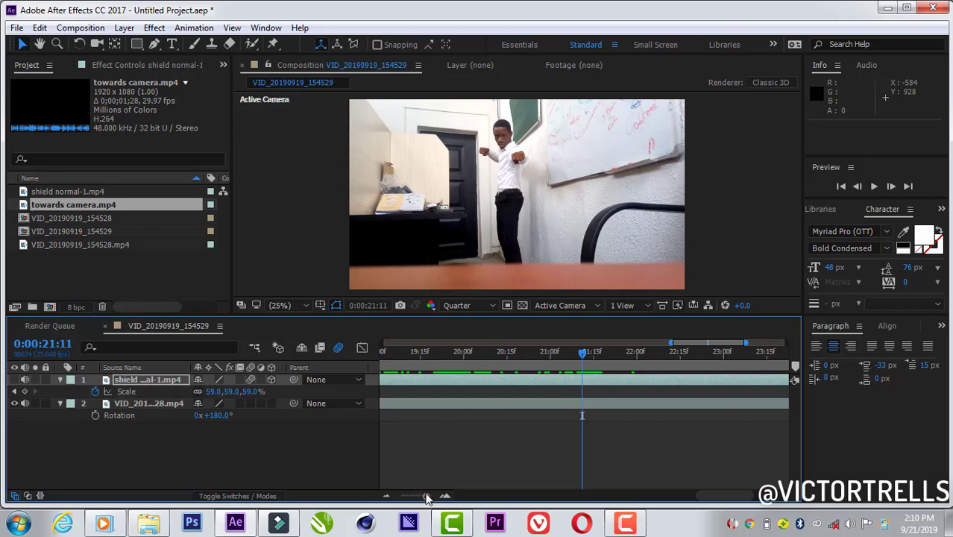
pyautogui.moveTo(427, 497)
pyautogui.mouseDown()
pyautogui.moveTo(414, 497)
pyautogui.moveTo(427, 491)
pyautogui.mouseUp()
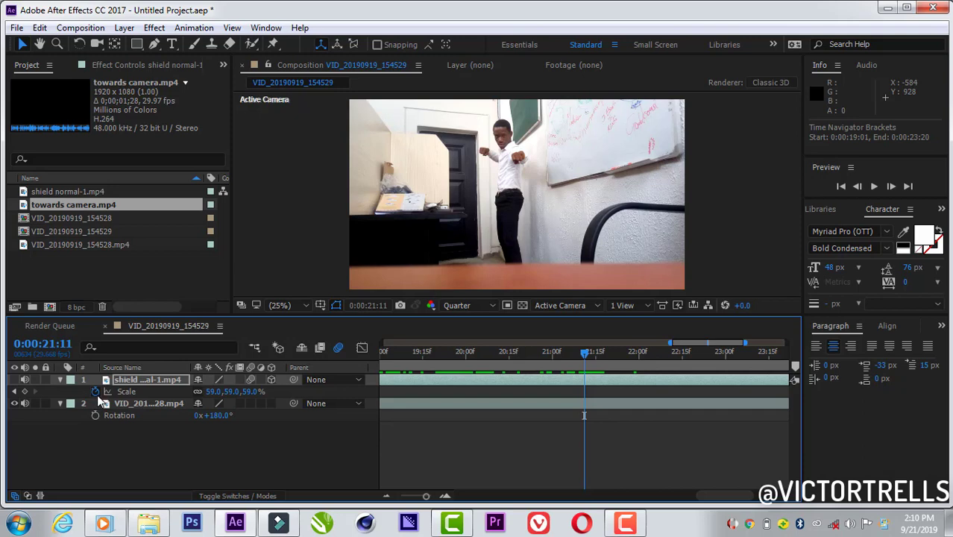
pyautogui.click(24, 392)
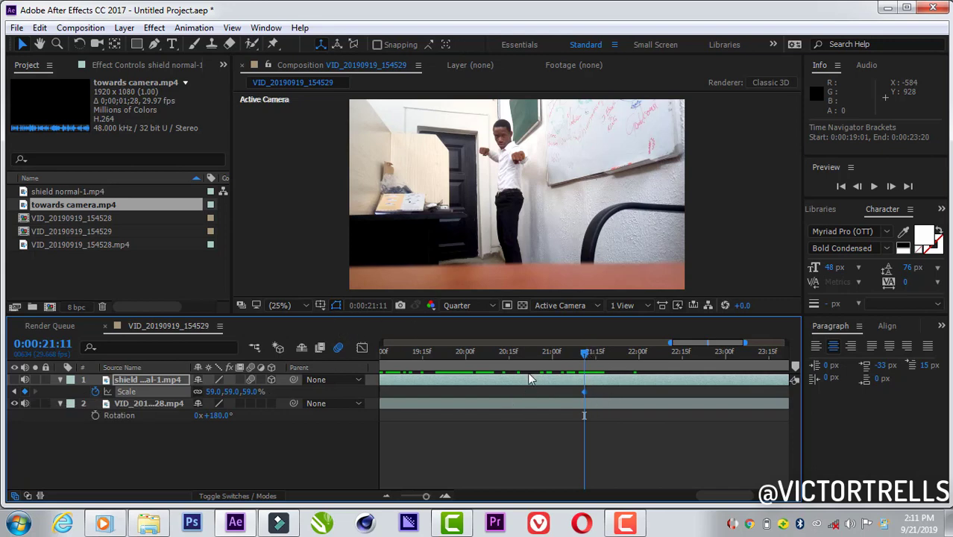
pyautogui.moveTo(588, 353); pyautogui.dragTo(599, 356)
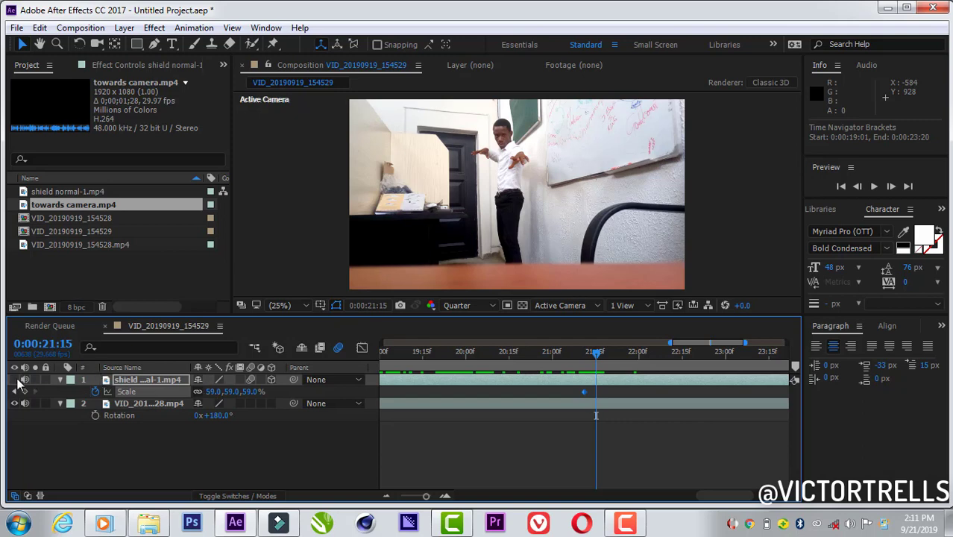
pyautogui.click(16, 379)
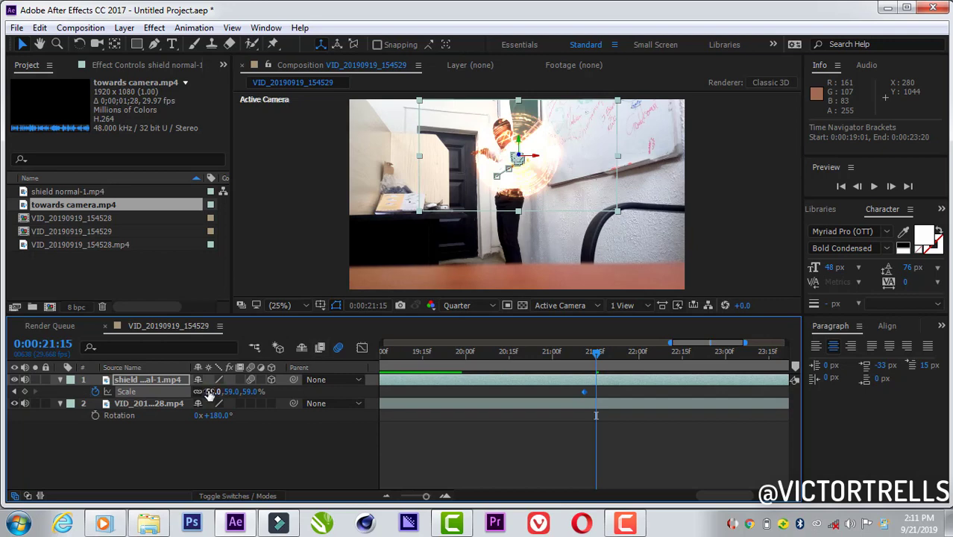
pyautogui.moveTo(209, 392); pyautogui.dragTo(175, 391)
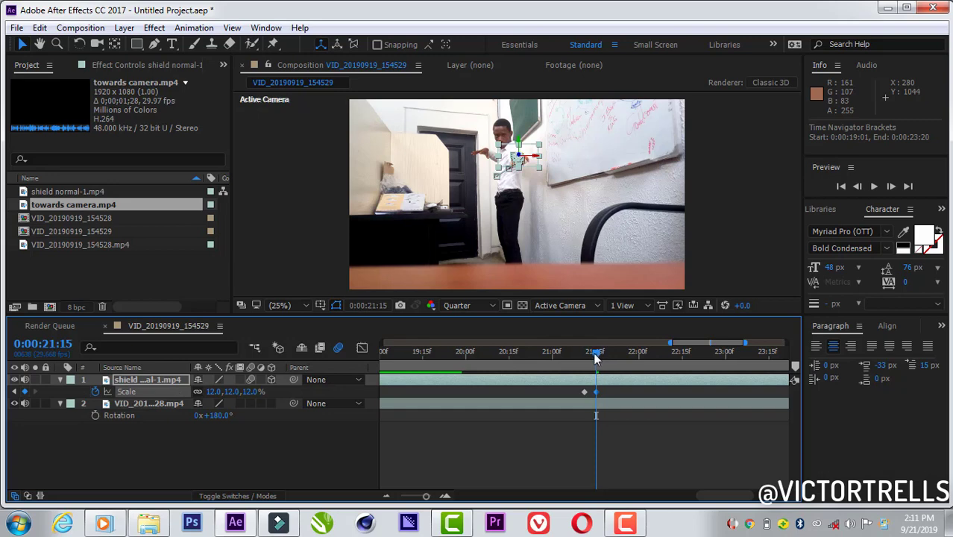
# Keyframe the shield's opacity at 100% at 0:00:21:11 and at 0% at 0:00:21:15
pyautogui.moveTo(596, 353); pyautogui.dragTo(583, 357)
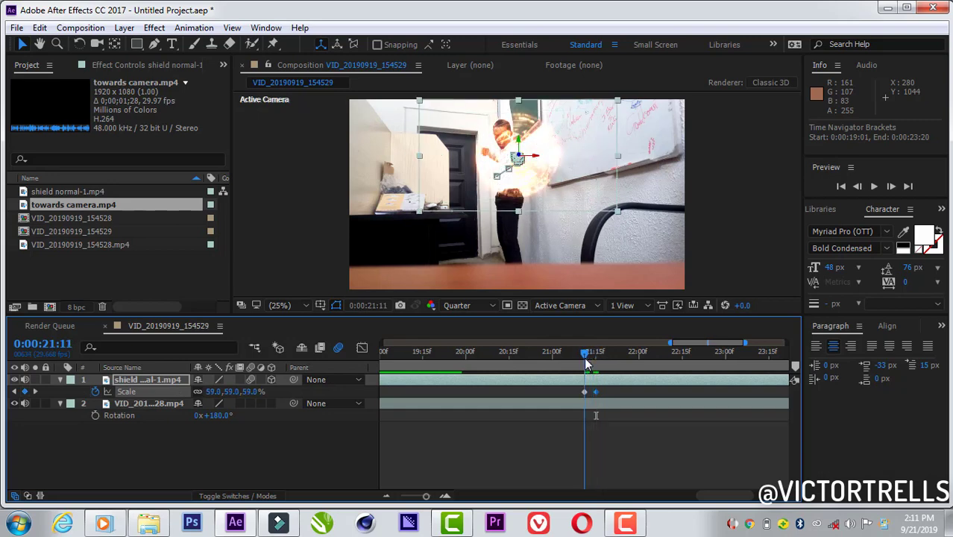
pyautogui.click(162, 377)
pyautogui.press('t')
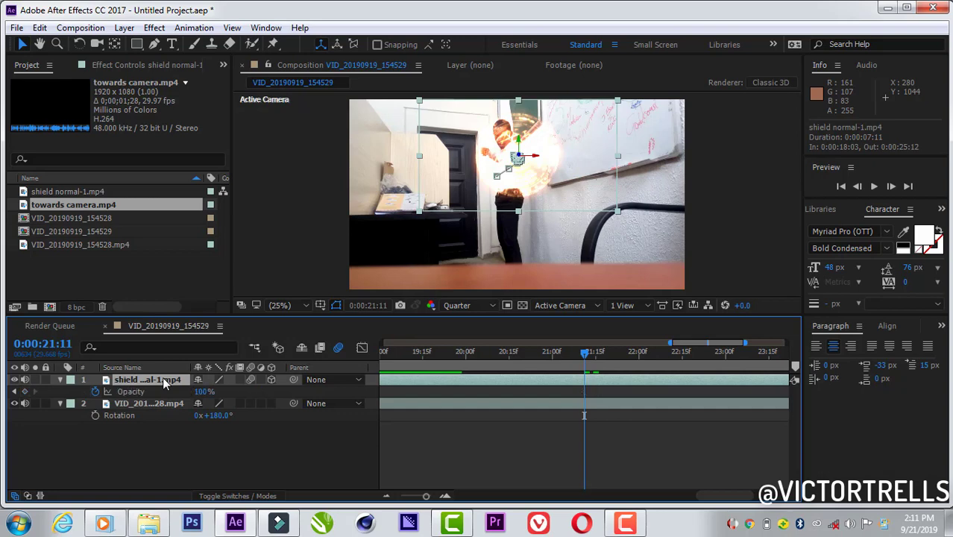
pyautogui.click(24, 391)
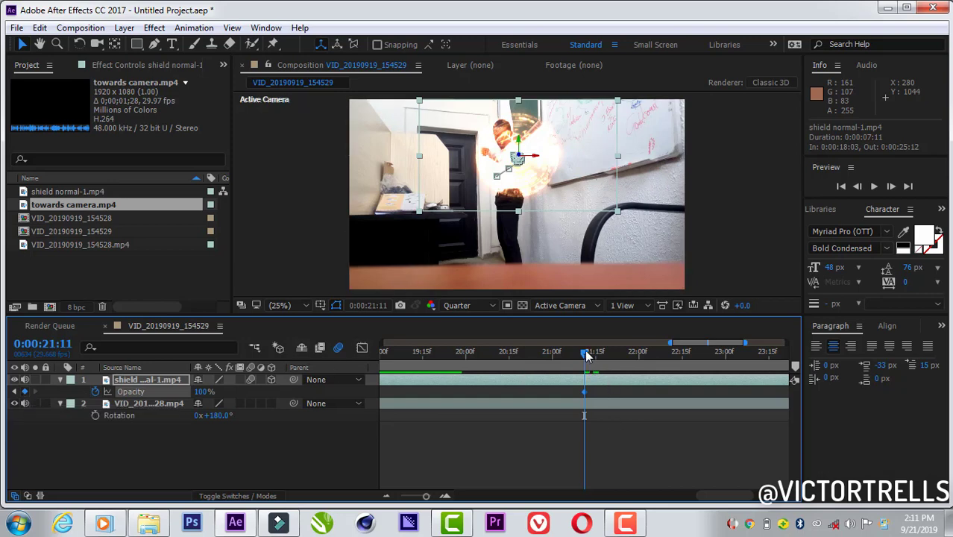
pyautogui.moveTo(586, 356); pyautogui.dragTo(597, 361)
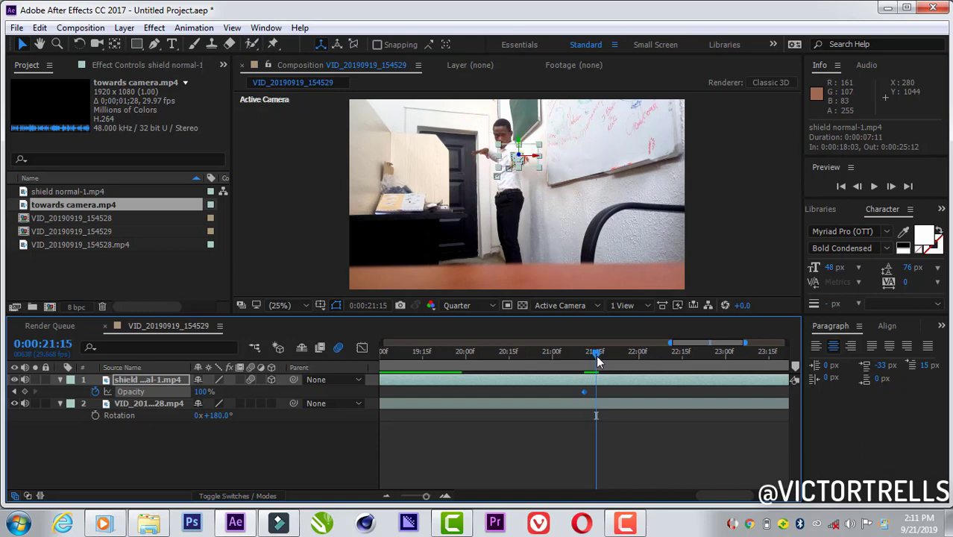
pyautogui.moveTo(201, 391); pyautogui.dragTo(122, 390)
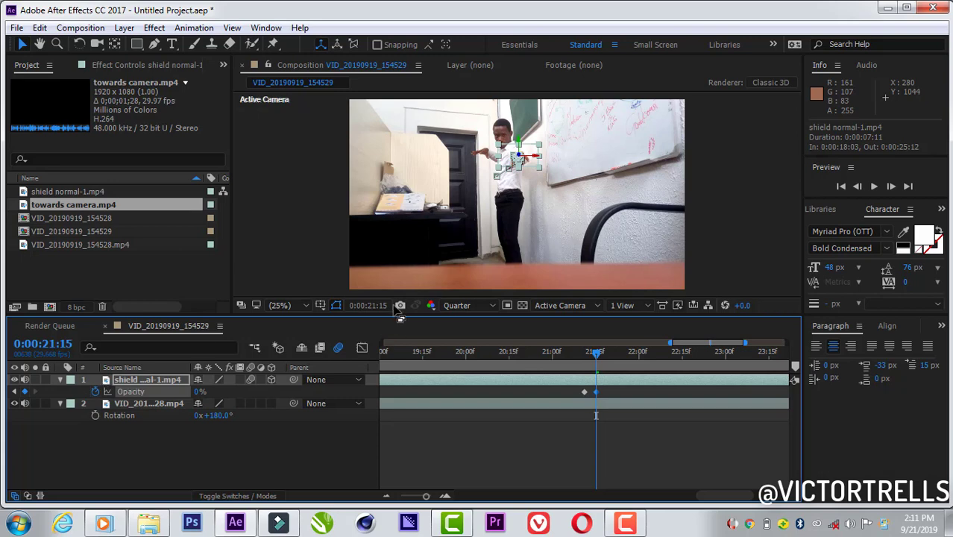
# At 0:00:21:13, shift the shield slightly down and across onto the man's hand, to position 972, 330
pyautogui.click(281, 306)
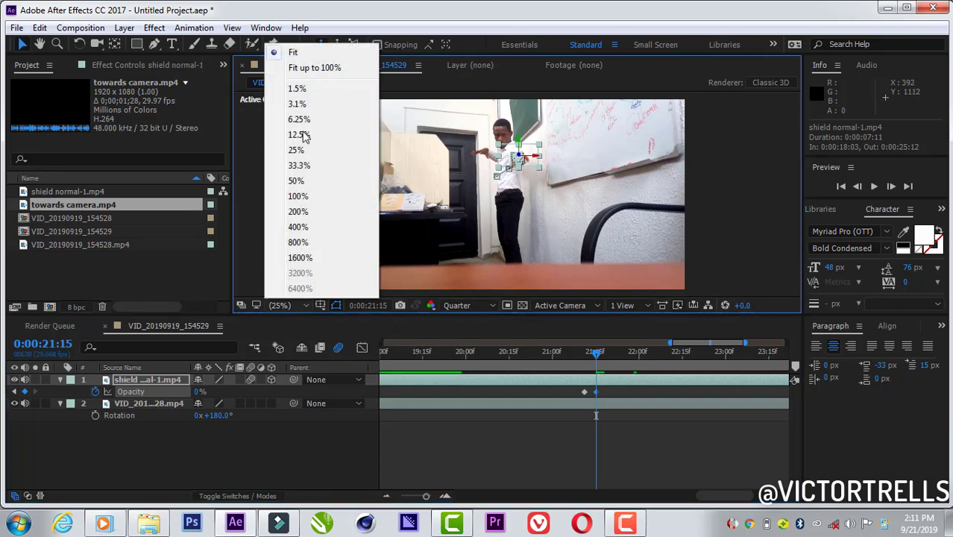
pyautogui.click(301, 193)
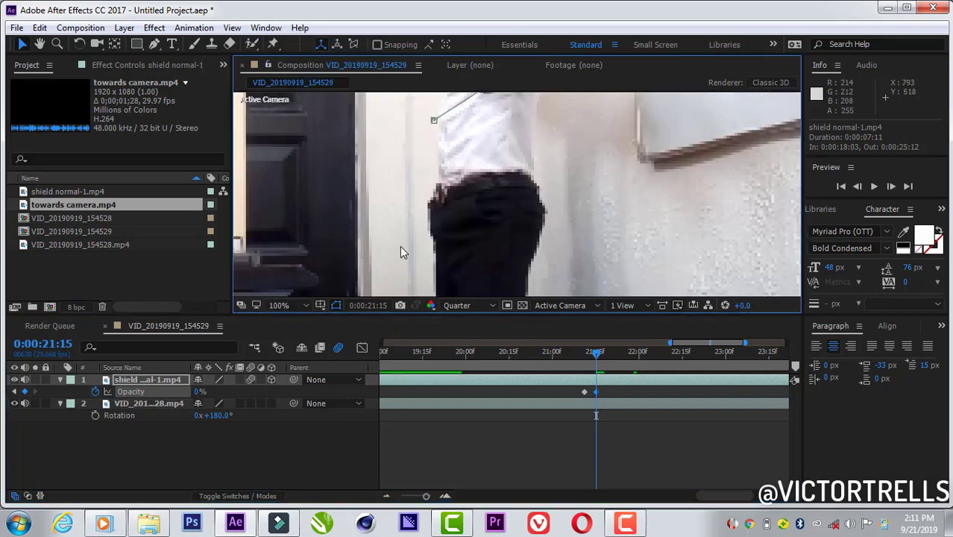
pyautogui.press('h')
pyautogui.moveTo(400, 245); pyautogui.dragTo(475, 254)
pyautogui.moveTo(508, 141); pyautogui.dragTo(518, 168)
pyautogui.press('v')
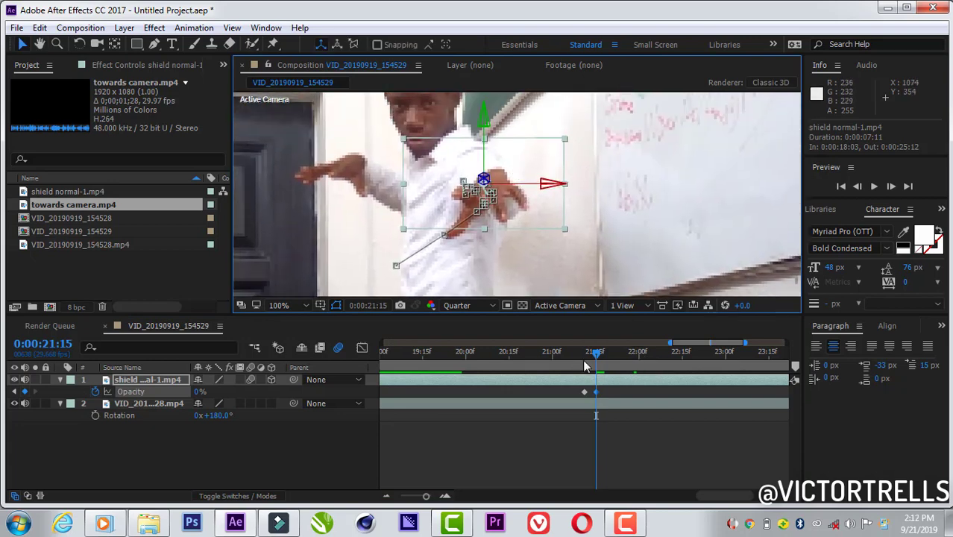
pyautogui.moveTo(596, 360); pyautogui.dragTo(590, 360)
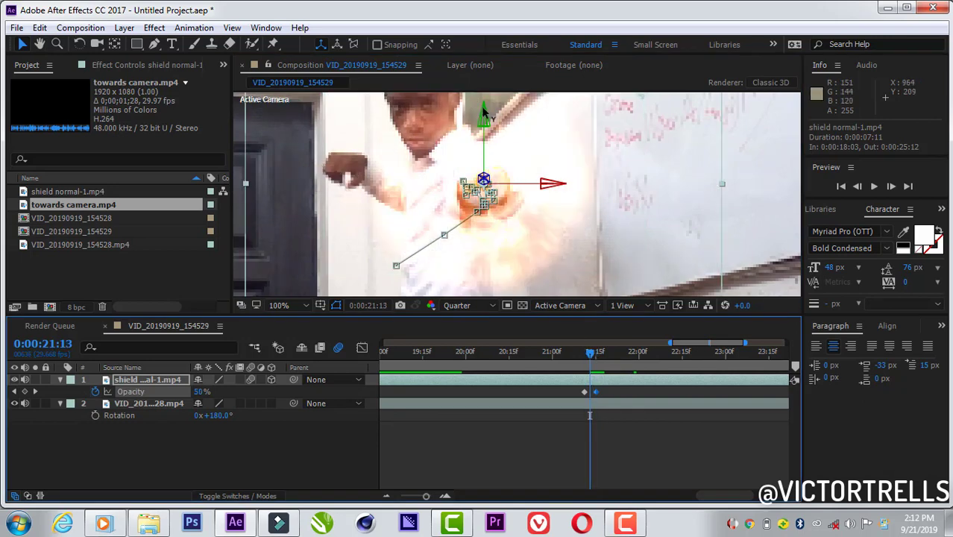
pyautogui.moveTo(481, 110); pyautogui.dragTo(484, 111)
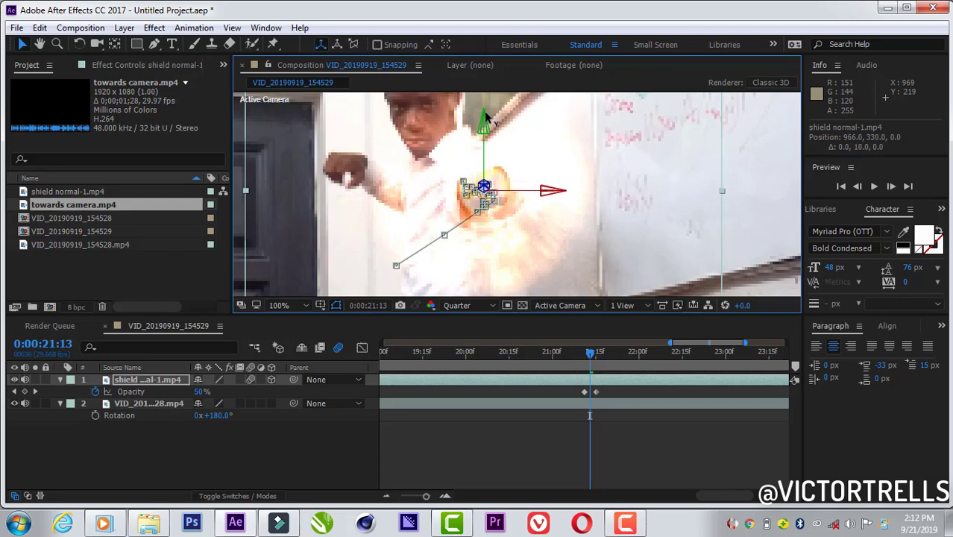
pyautogui.moveTo(546, 196); pyautogui.dragTo(544, 195)
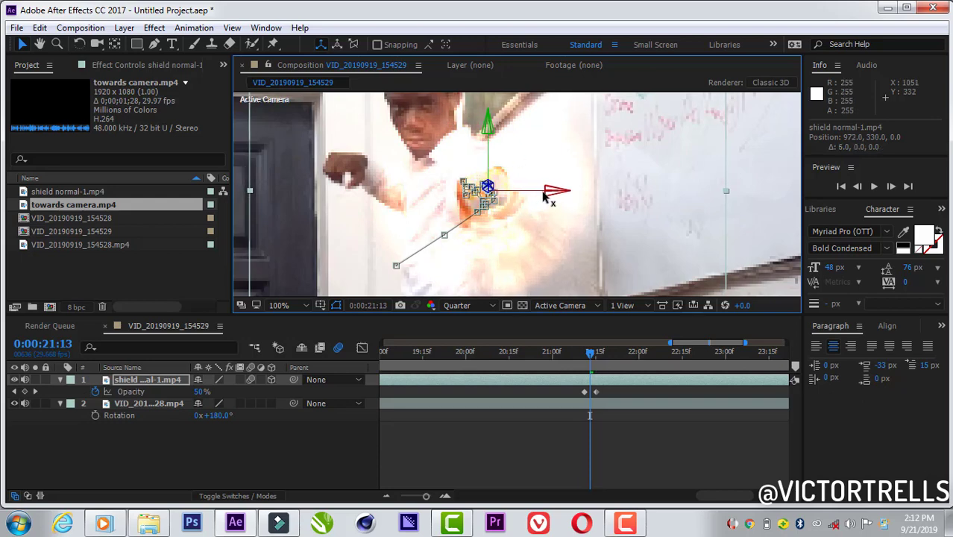
# Fit the whole frame in the viewer and play back the shield effect from 0:00:17:18
pyautogui.click(292, 302)
pyautogui.click(318, 53)
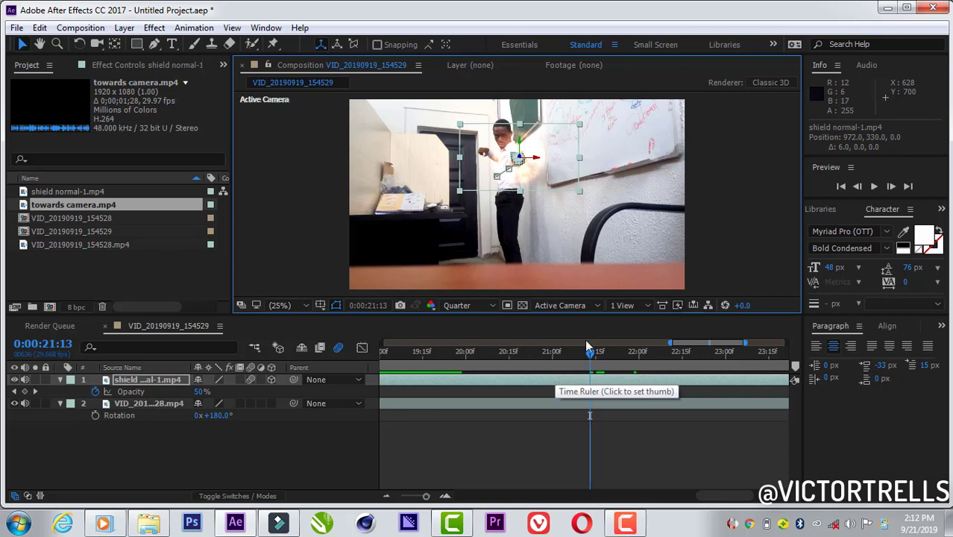
pyautogui.click(559, 361)
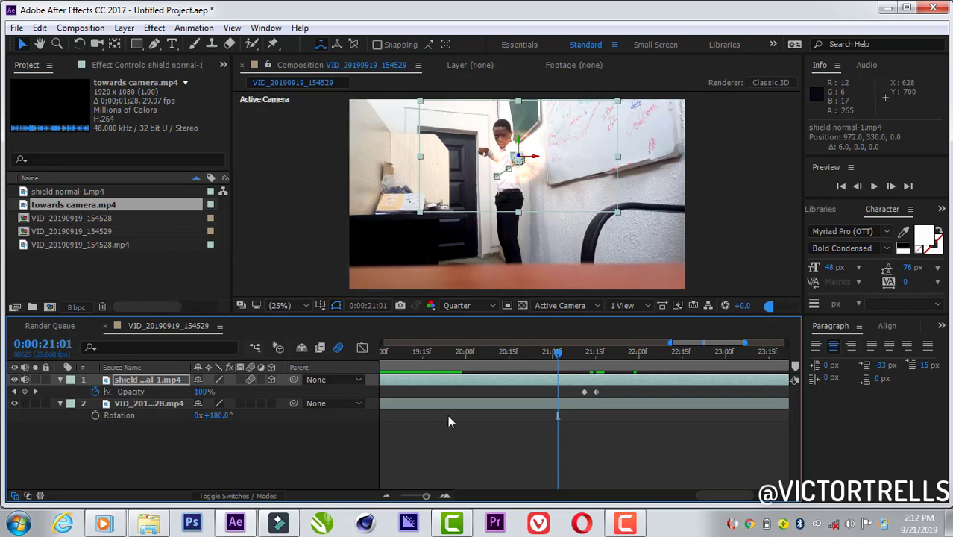
pyautogui.moveTo(426, 497); pyautogui.dragTo(352, 486)
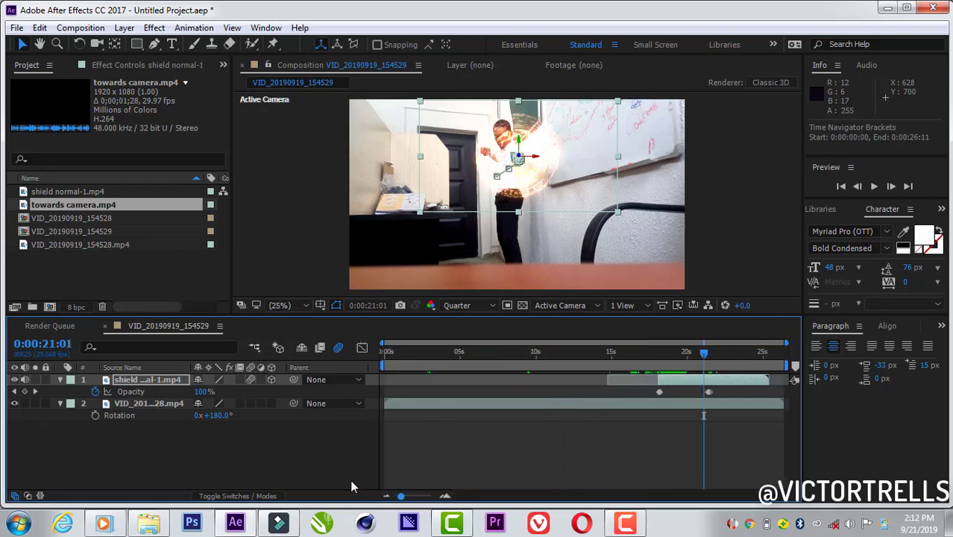
pyautogui.click(656, 361)
pyautogui.moveTo(654, 360); pyautogui.dragTo(651, 353)
pyautogui.press('space')
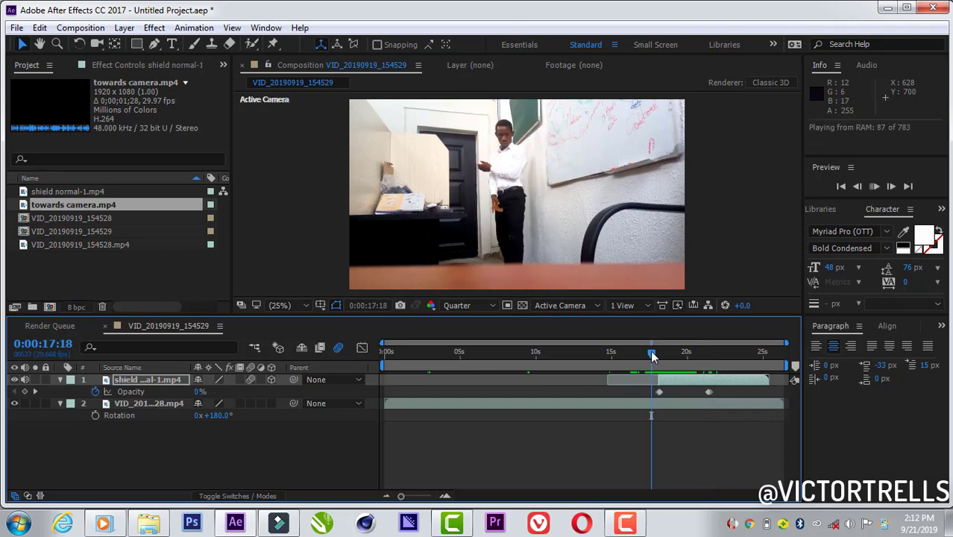
pyautogui.press('space')
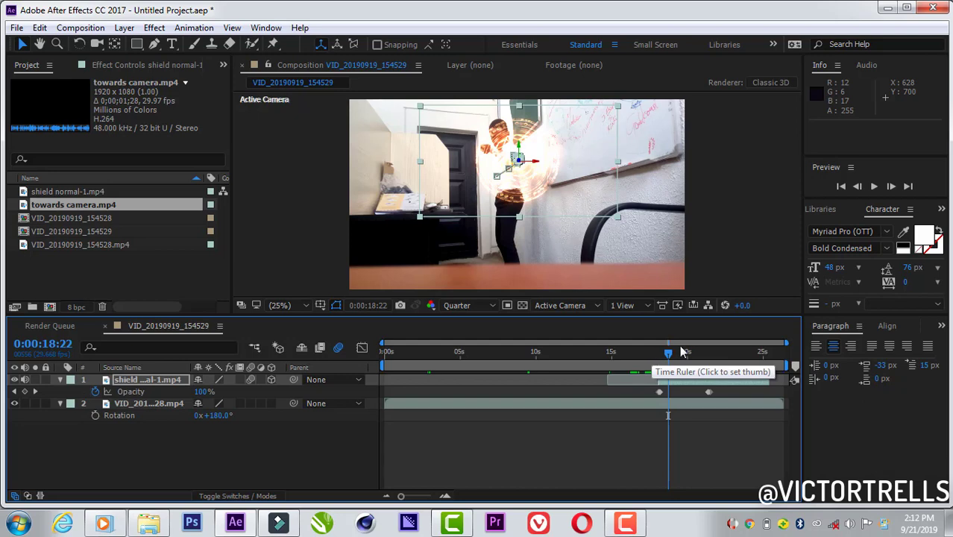
pyautogui.moveTo(667, 351); pyautogui.dragTo(654, 358)
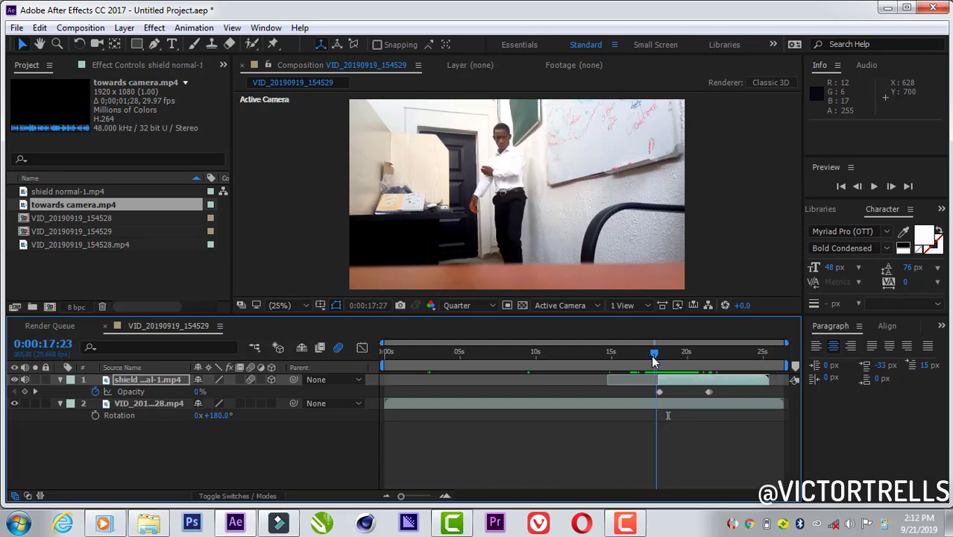
# Add towards camera.mp4 as a layer above the shield and scrub through its sparks to 0:00:01:10
pyautogui.click(56, 192)
pyautogui.moveTo(54, 203); pyautogui.dragTo(110, 373)
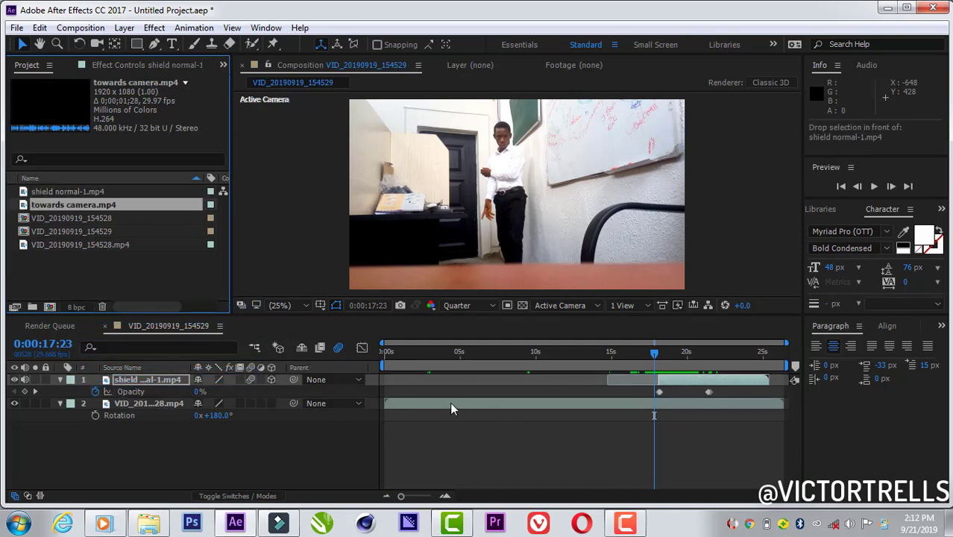
pyautogui.moveTo(394, 379); pyautogui.dragTo(397, 379)
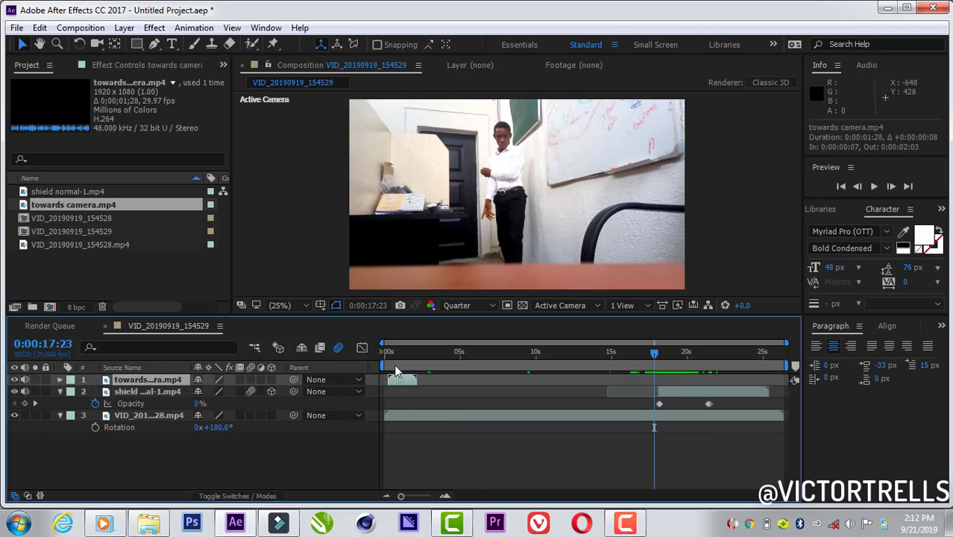
pyautogui.click(396, 355)
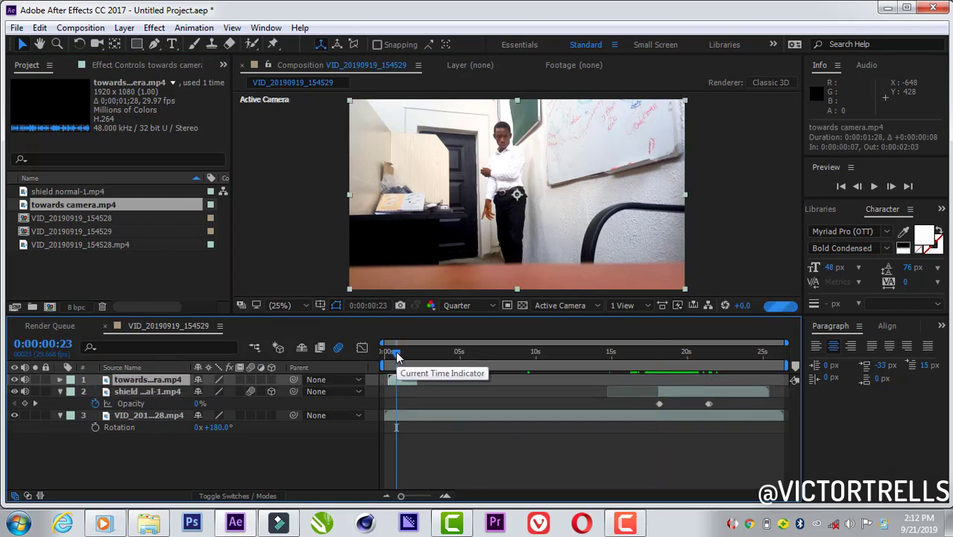
pyautogui.moveTo(396, 355); pyautogui.dragTo(404, 352)
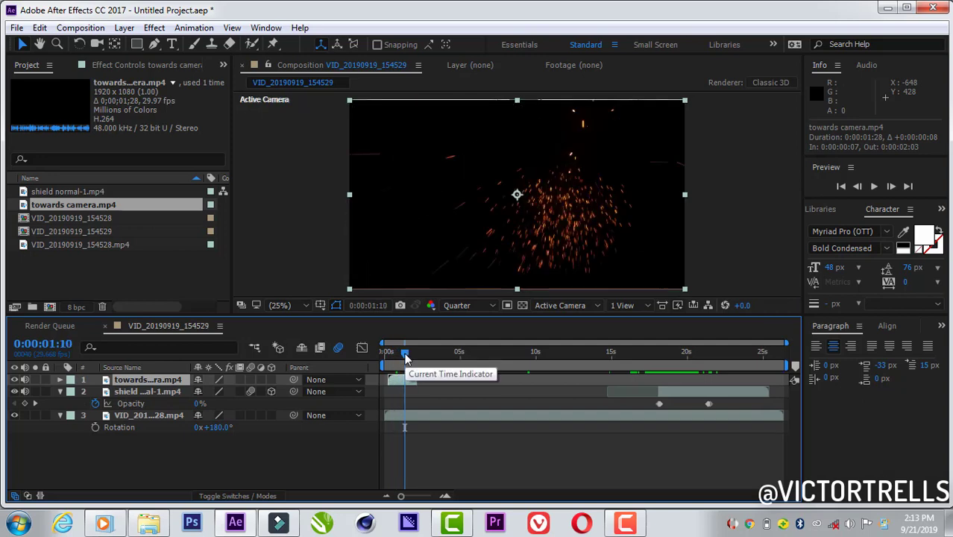
# Move the towards camera.mp4 layer along the timeline to begin at 0:00:17:14, just before the shield appears
pyautogui.moveTo(403, 387); pyautogui.dragTo(660, 435)
pyautogui.click(659, 435)
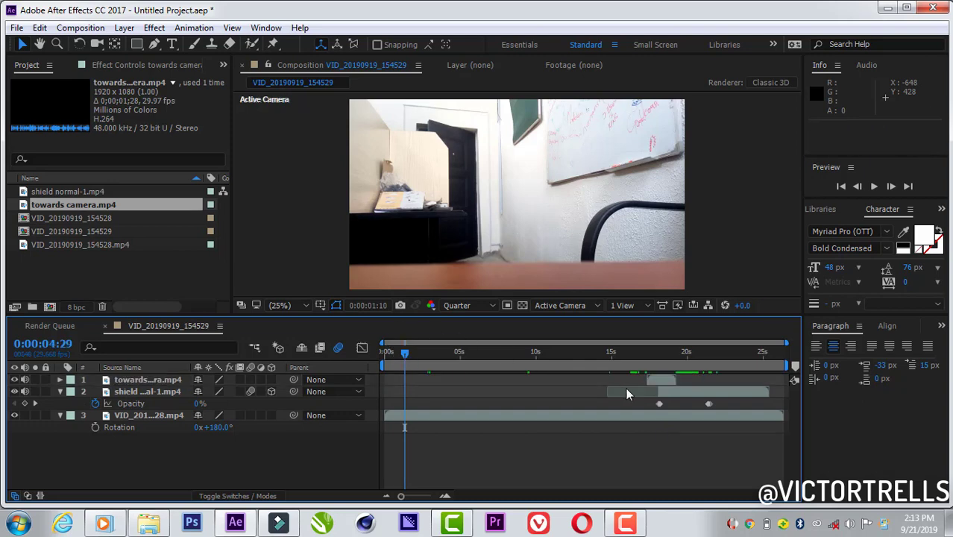
pyautogui.moveTo(626, 389); pyautogui.dragTo(653, 388)
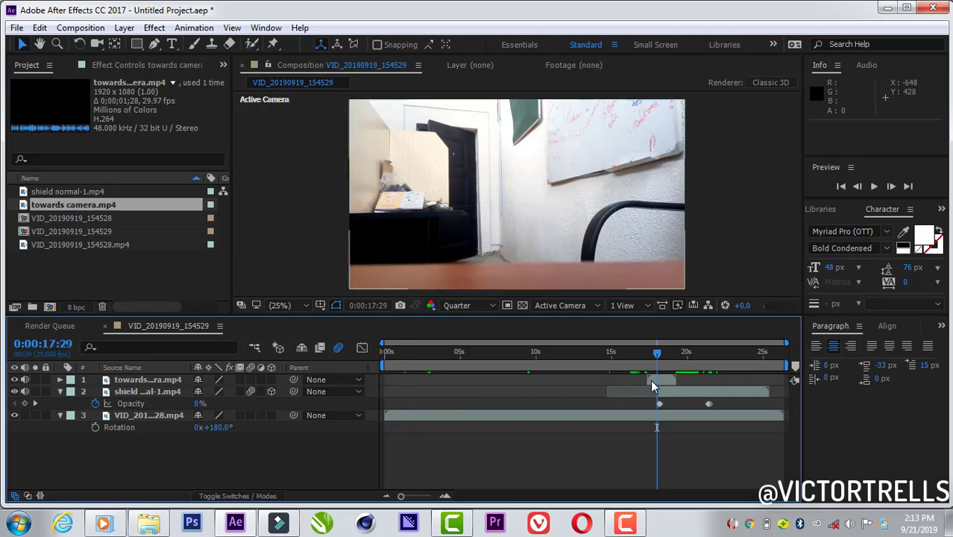
pyautogui.click(654, 380)
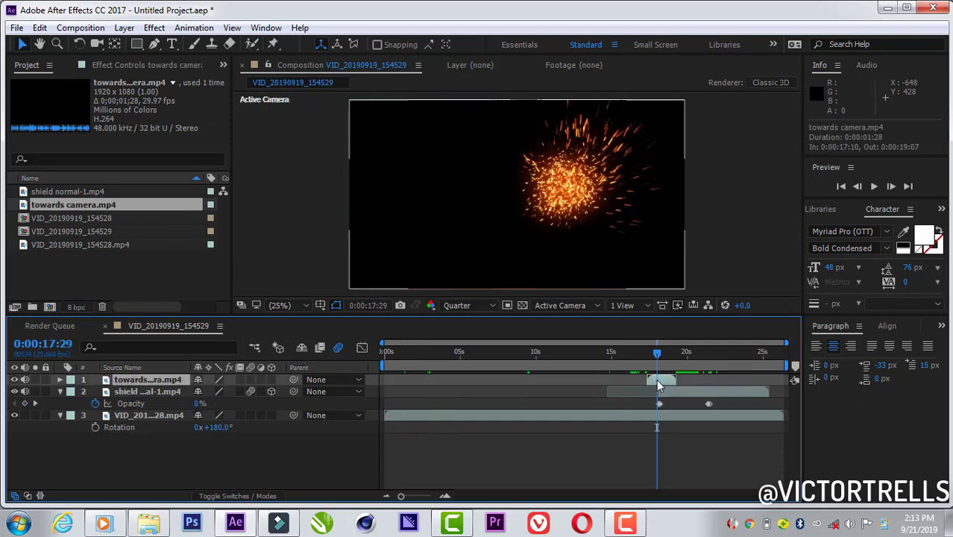
pyautogui.moveTo(656, 383); pyautogui.dragTo(659, 383)
# Find the last black frame before the sparks and trim the start of the towards camera.mp4 layer to 0:00:17:19
pyautogui.click(445, 494)
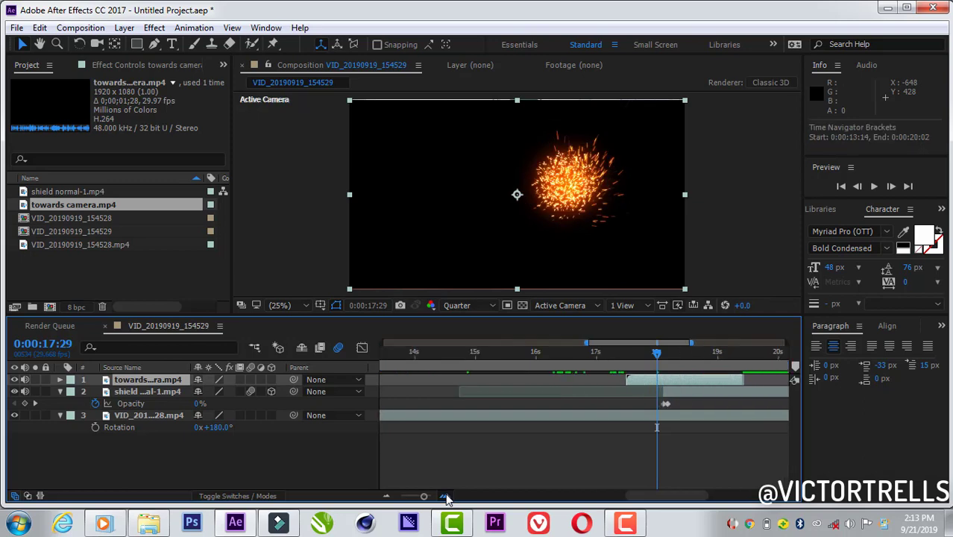
pyautogui.click(445, 494)
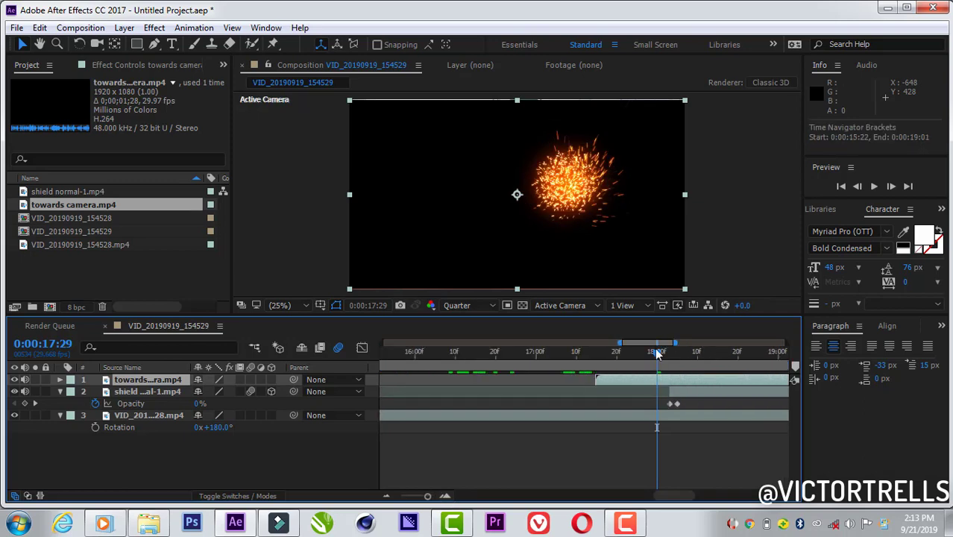
pyautogui.moveTo(656, 353); pyautogui.dragTo(618, 384)
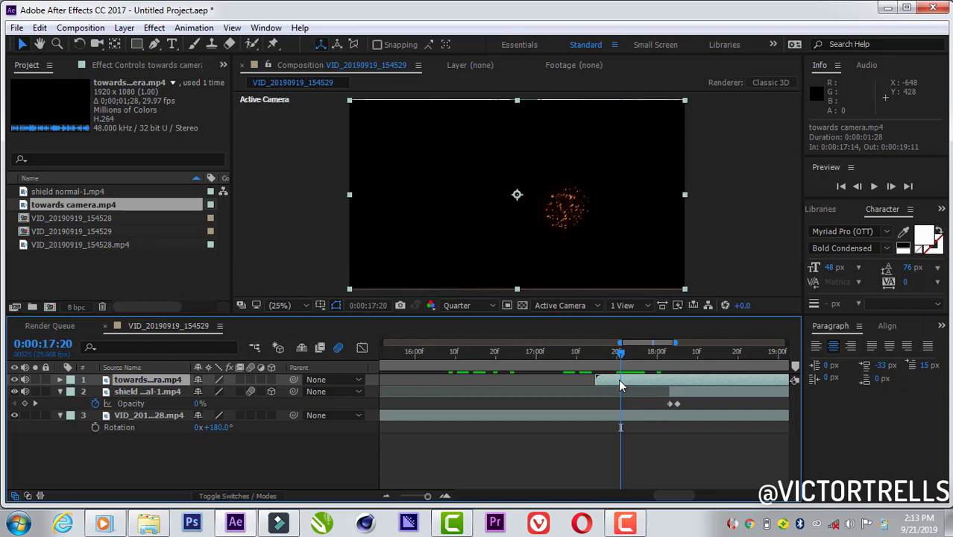
pyautogui.press('pageup')
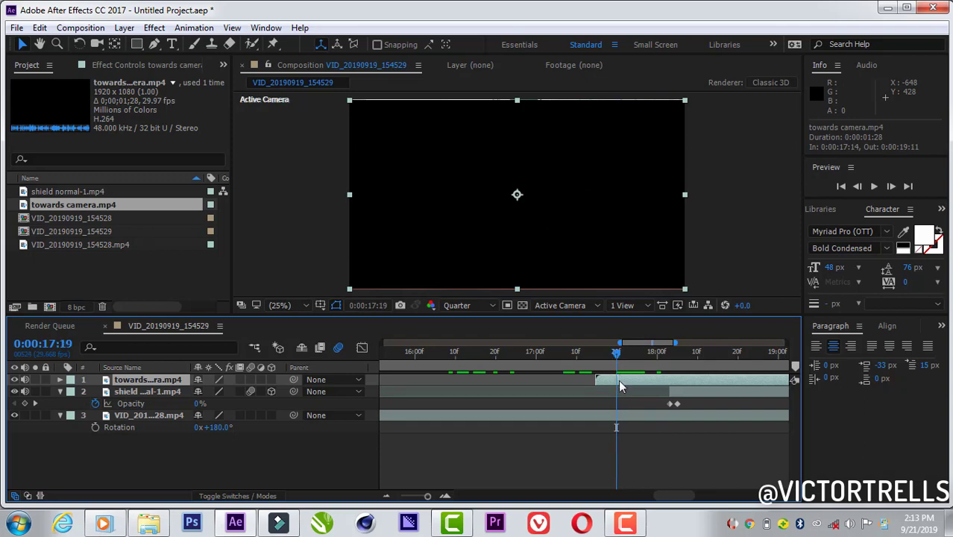
pyautogui.hotkey('alt', '[')
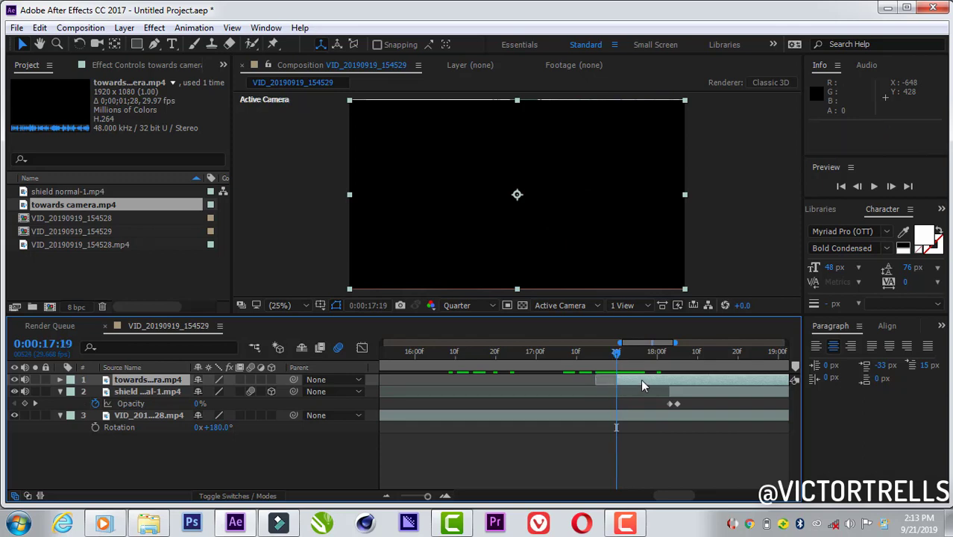
# Move the towards camera.mp4 layer to start at 0:00:18:03 and set its blending mode to Add
pyautogui.moveTo(655, 384); pyautogui.dragTo(693, 387)
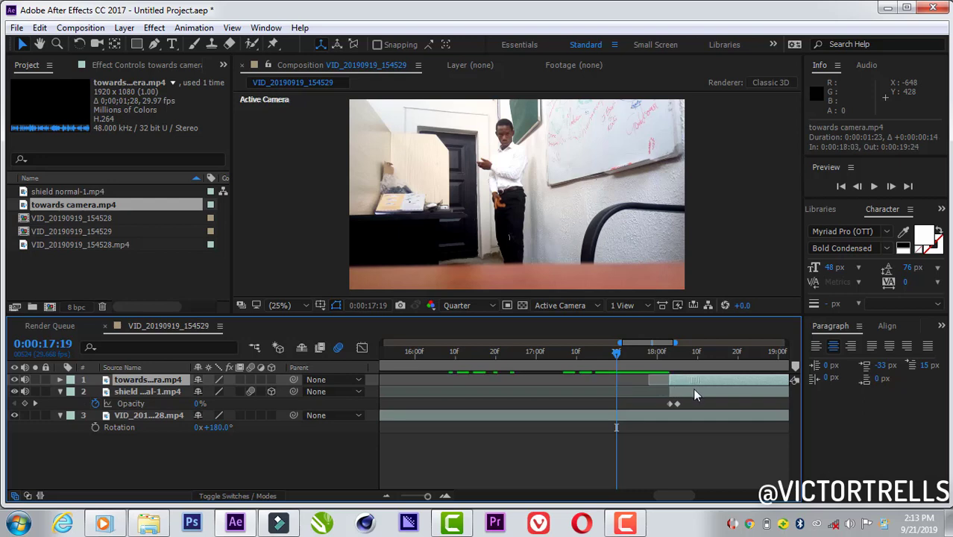
pyautogui.press('space')
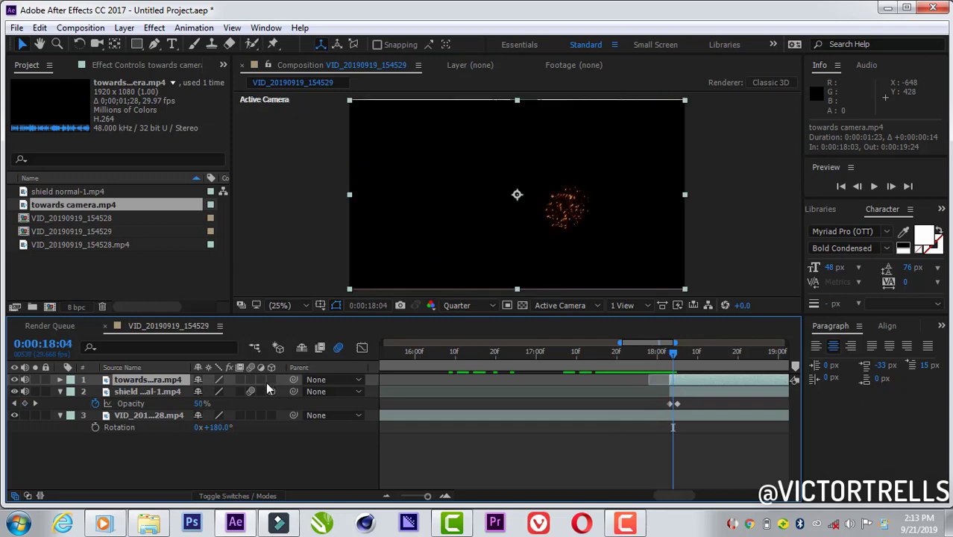
pyautogui.click(248, 497)
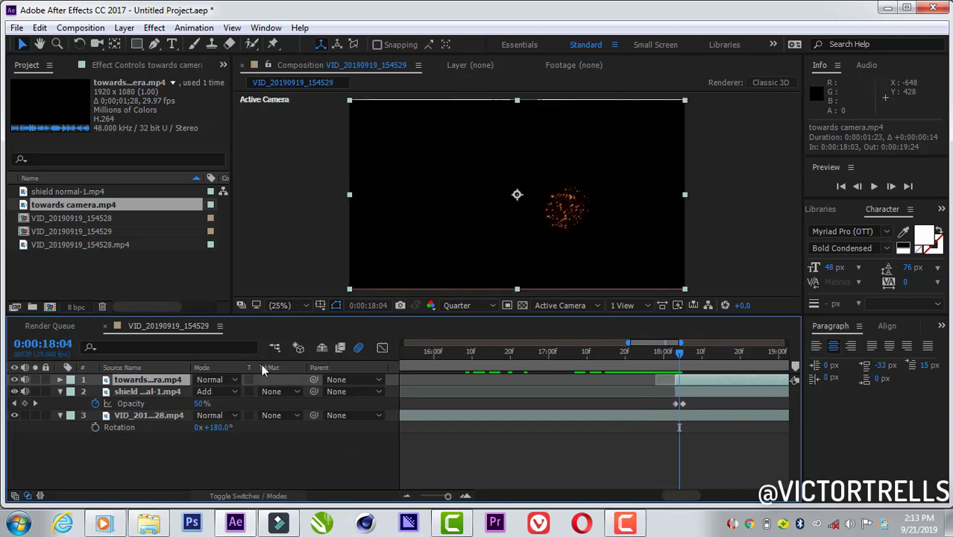
pyautogui.click(213, 379)
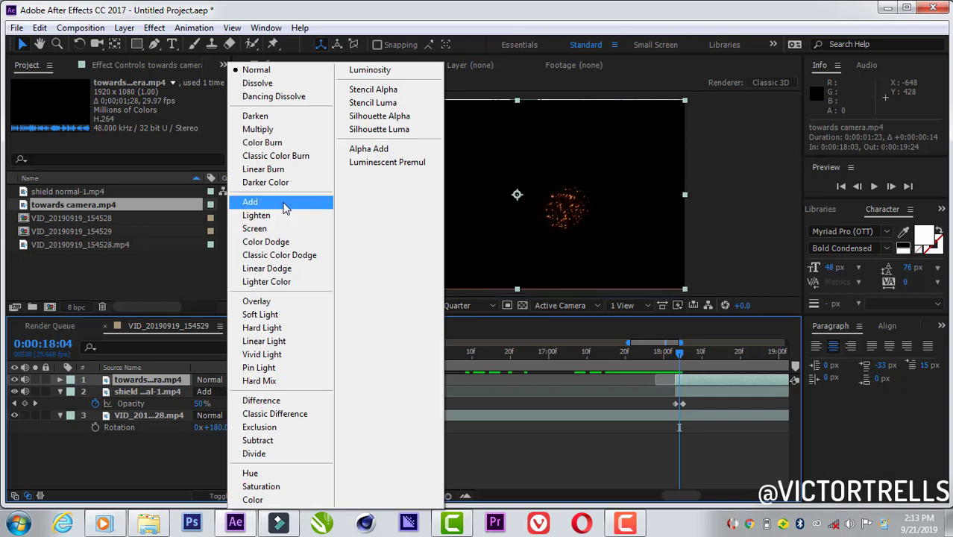
pyautogui.click(325, 202)
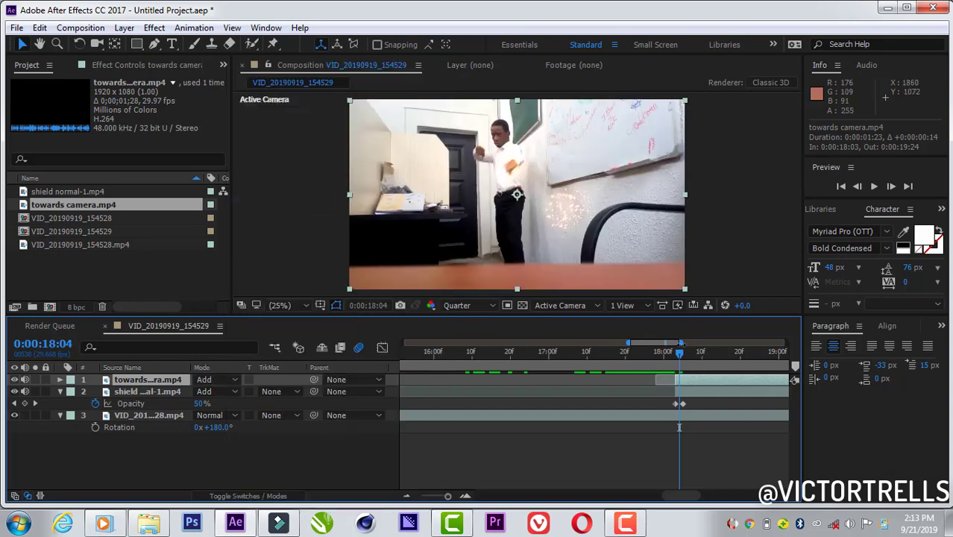
# At 0:00:18:07, move the sparks onto the shield at position 668, 372, and play back and scrub through the burst
pyautogui.click(407, 495)
pyautogui.click(407, 495)
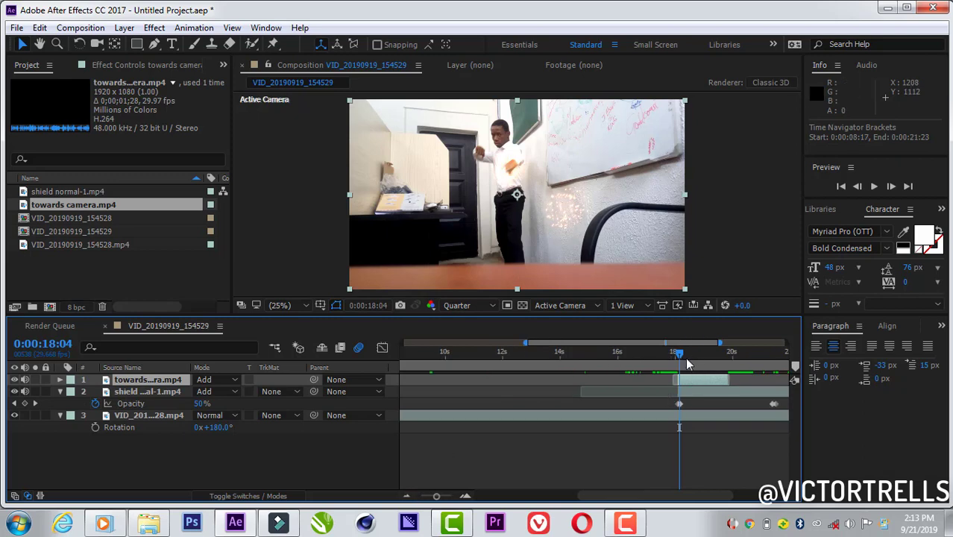
pyautogui.moveTo(680, 359); pyautogui.dragTo(683, 359)
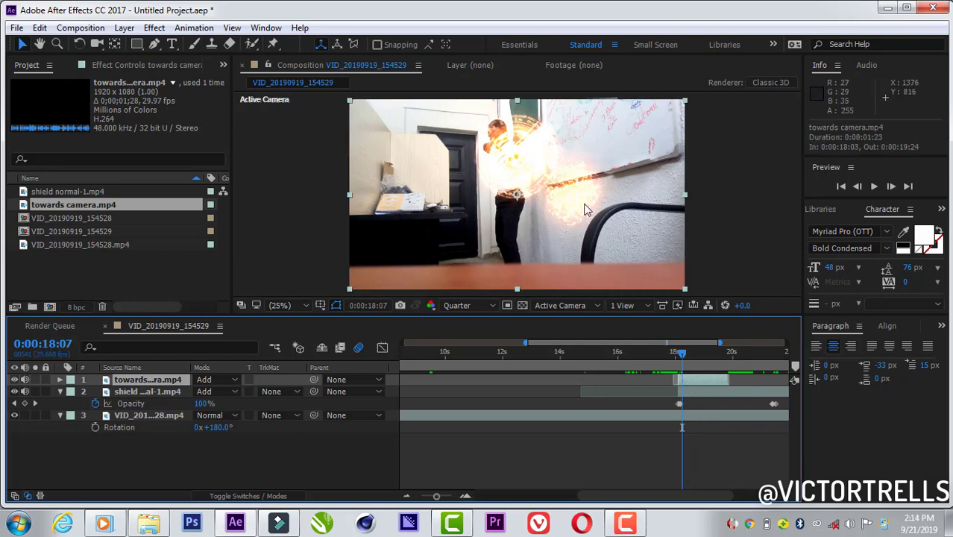
pyautogui.moveTo(559, 206); pyautogui.dragTo(510, 175)
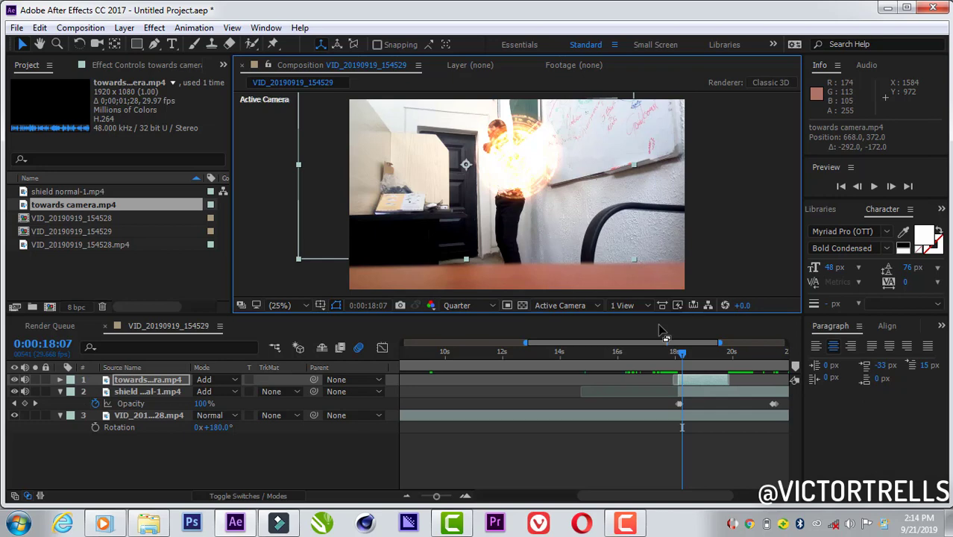
pyautogui.press('space')
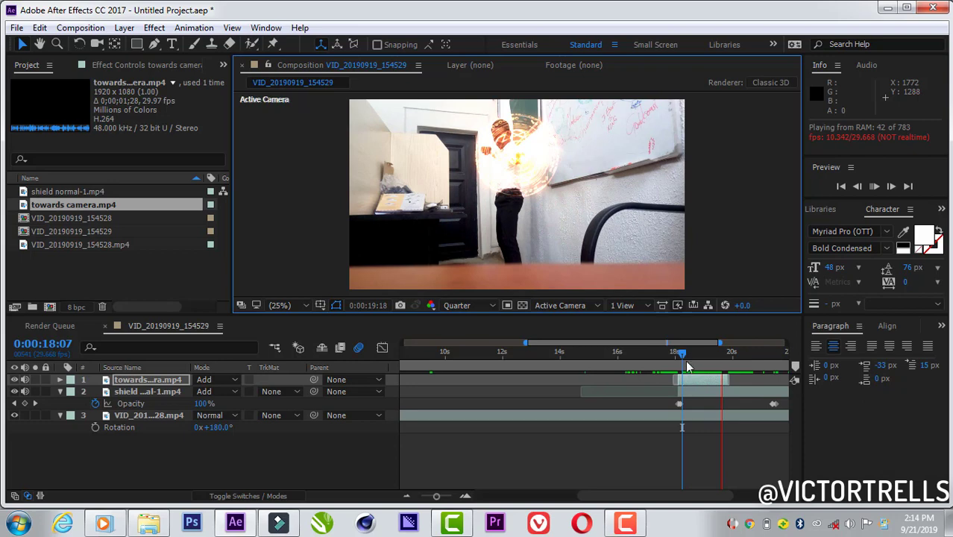
pyautogui.moveTo(685, 353); pyautogui.dragTo(695, 357)
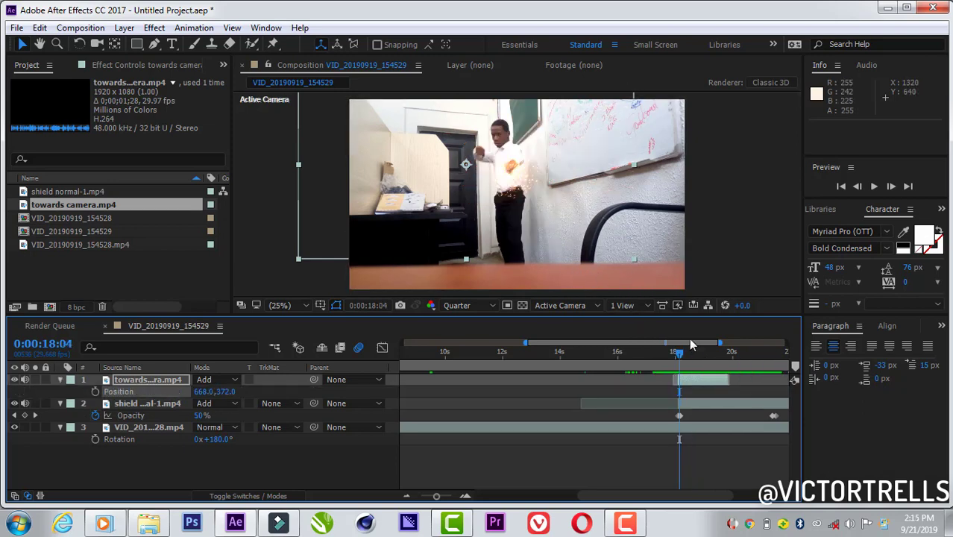
pyautogui.moveTo(682, 353); pyautogui.dragTo(702, 361)
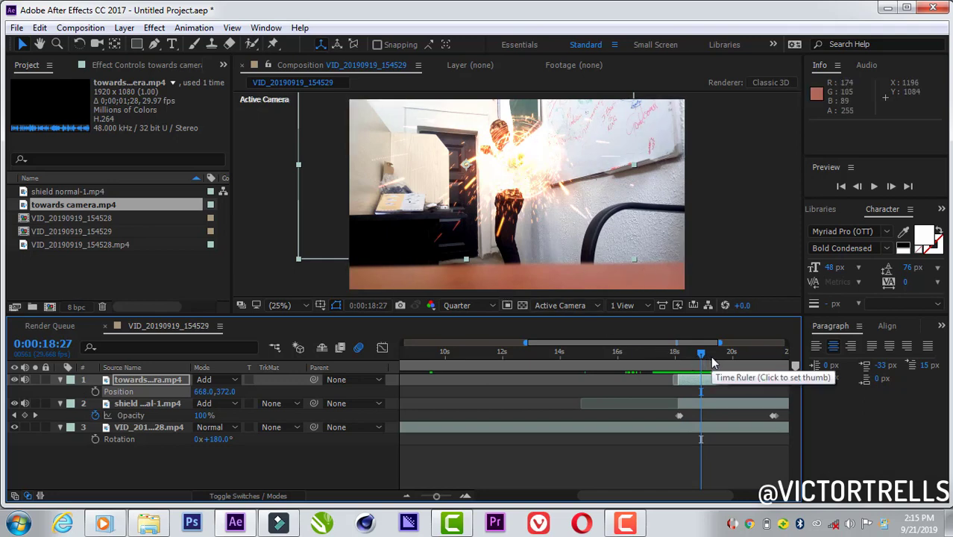
# Duplicate the towards camera.mp4 layer with the copy starting at 0:00:18:24, and shift the copy's sparks down and right of the shield
pyautogui.moveTo(700, 357)
pyautogui.mouseDown()
pyautogui.moveTo(710, 361)
pyautogui.moveTo(694, 356)
pyautogui.moveTo(699, 366)
pyautogui.mouseUp()
pyautogui.click(697, 377)
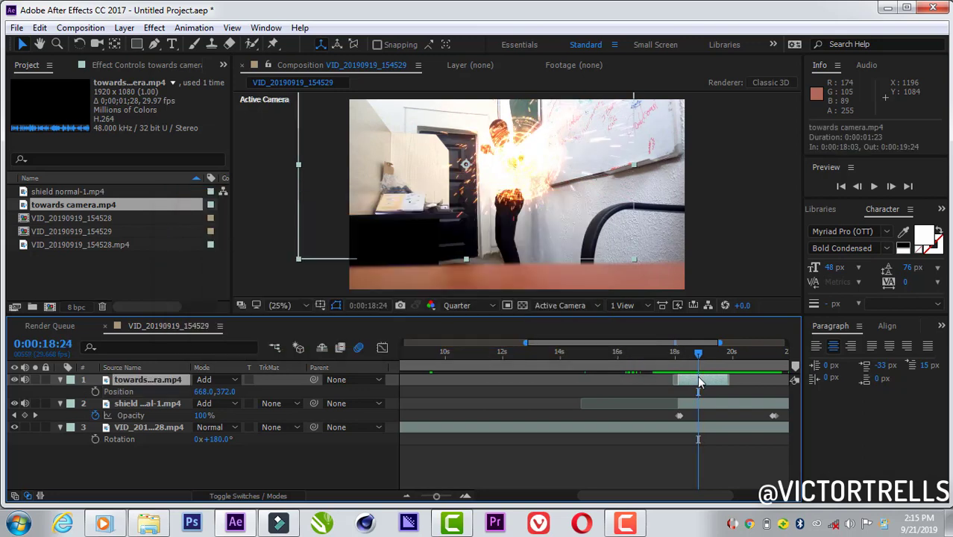
pyautogui.hotkey('ctrl', 'd')
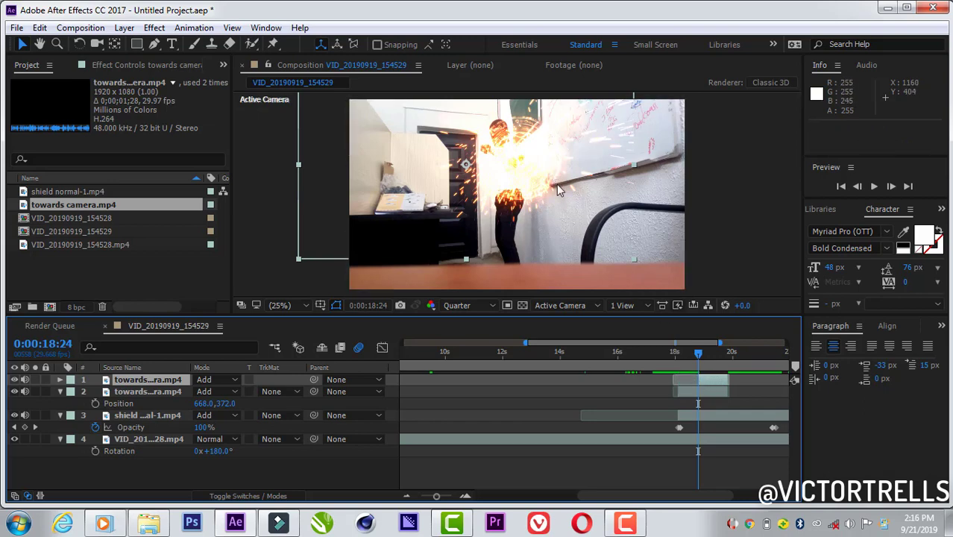
pyautogui.moveTo(556, 184); pyautogui.dragTo(576, 200)
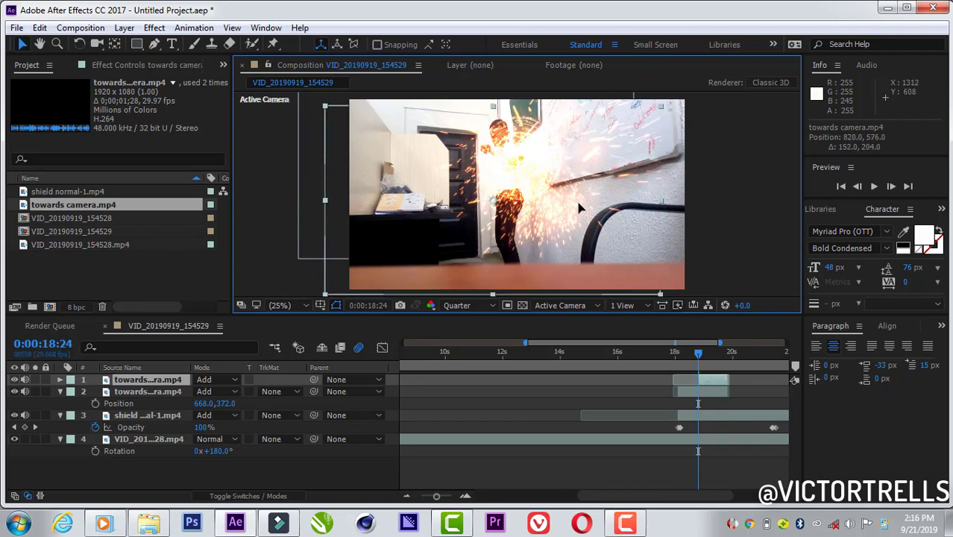
pyautogui.click(676, 357)
pyautogui.press('space')
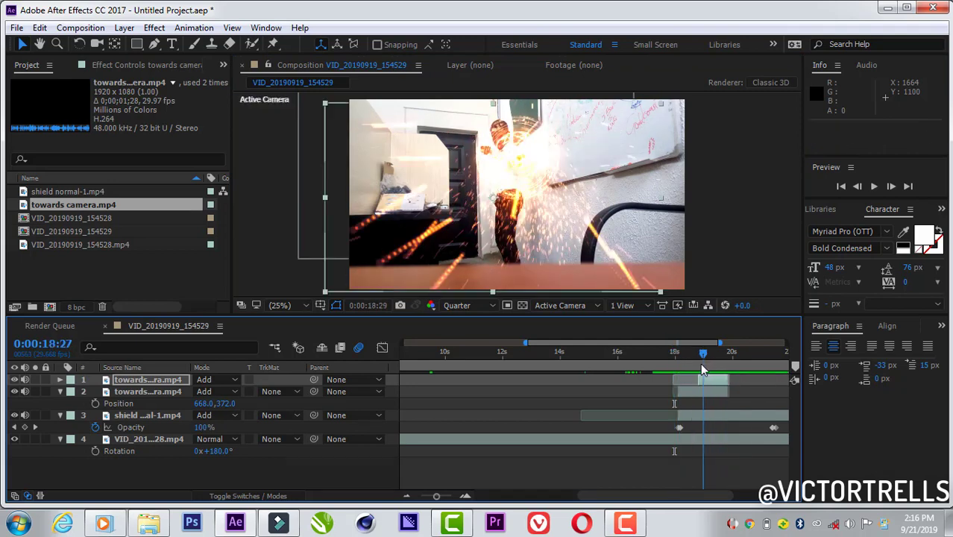
# Lower the opacity of the duplicated towards camera.mp4 layer to 23%
pyautogui.click(695, 363)
pyautogui.moveTo(694, 364); pyautogui.dragTo(699, 364)
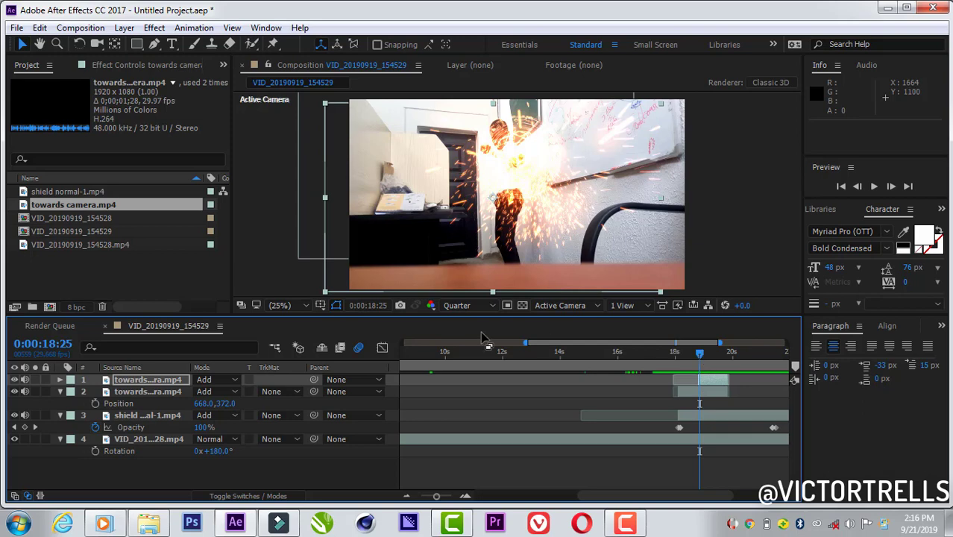
pyautogui.click(168, 379)
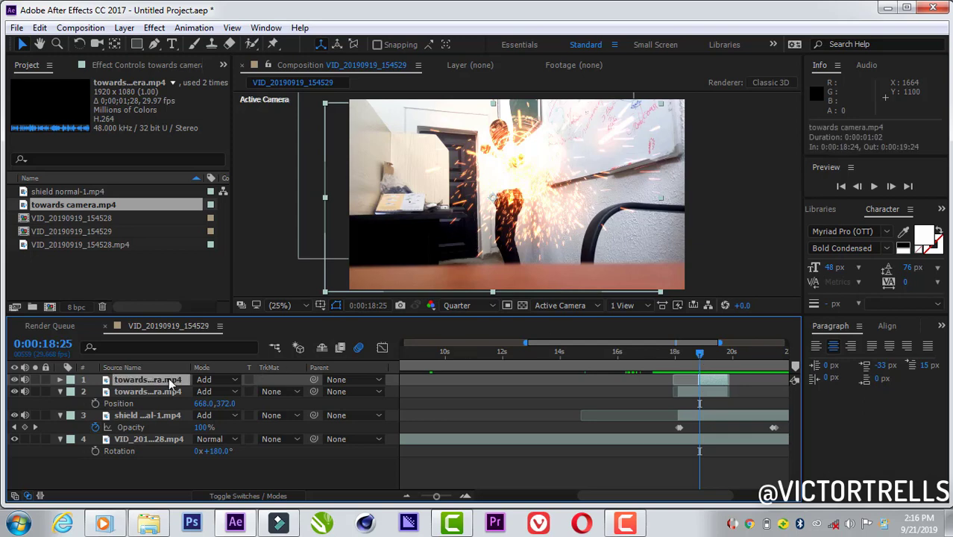
pyautogui.press('t')
pyautogui.moveTo(201, 394); pyautogui.dragTo(181, 395)
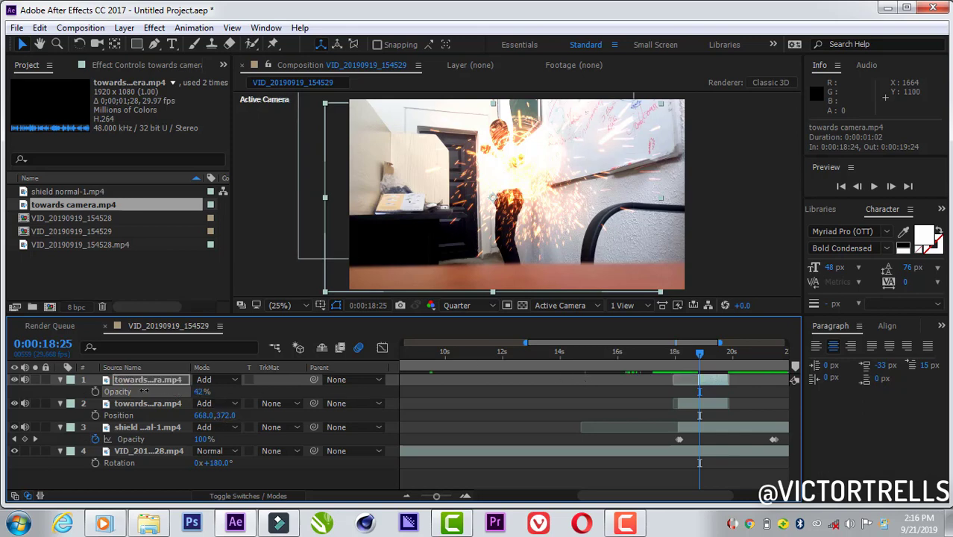
pyautogui.moveTo(144, 391); pyautogui.dragTo(163, 393)
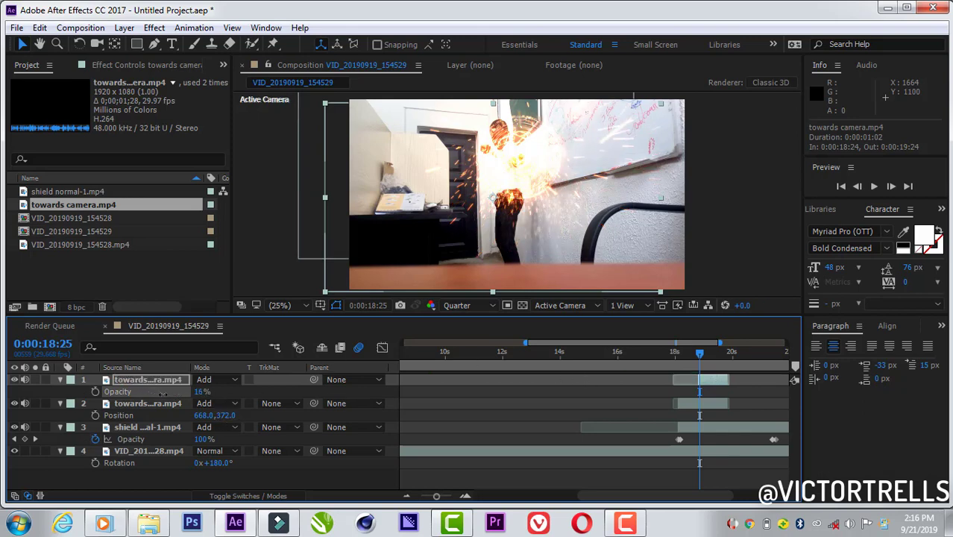
# Play back the combined shield and sparks from 0:00:17:13 and scrub on to 0:00:20:00
pyautogui.press('space')
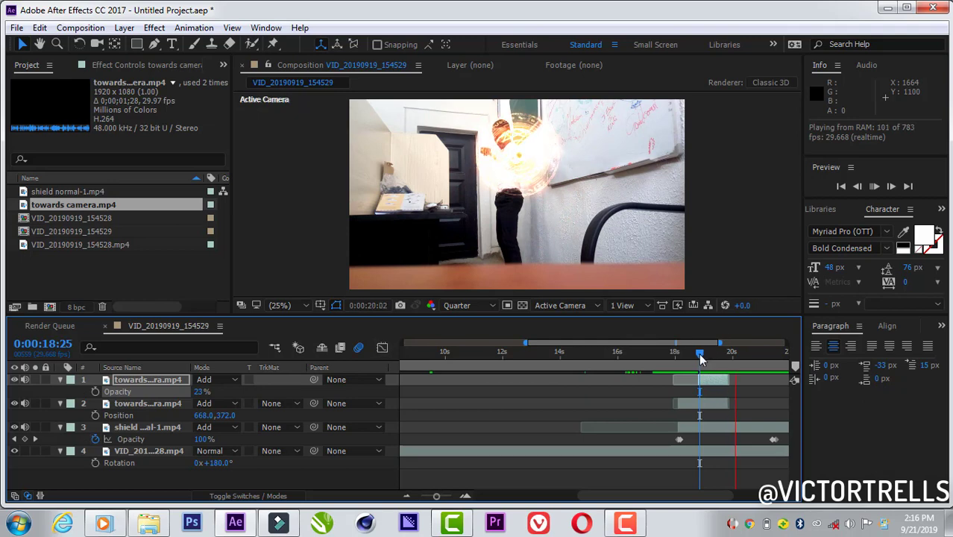
pyautogui.press('space')
pyautogui.click(659, 367)
pyautogui.press('space')
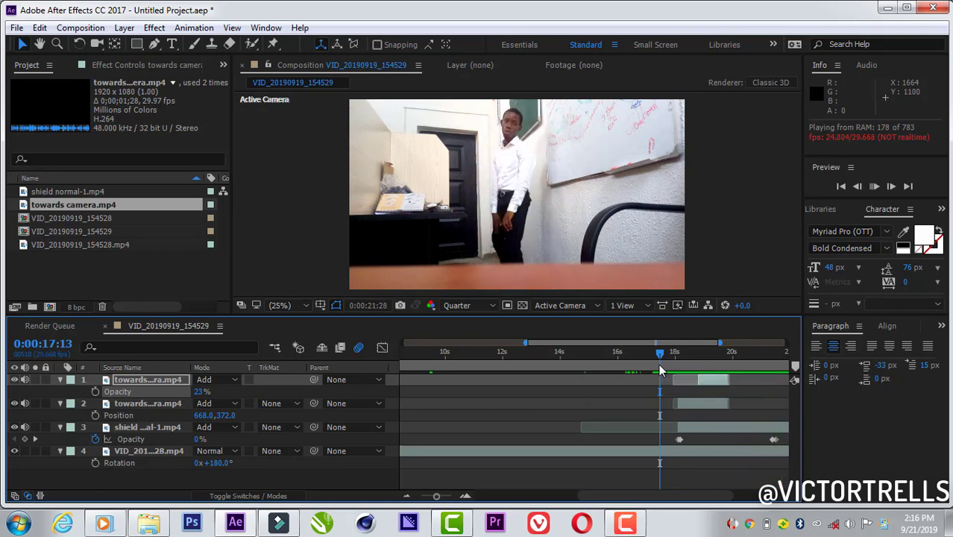
pyautogui.moveTo(659, 351); pyautogui.dragTo(731, 401)
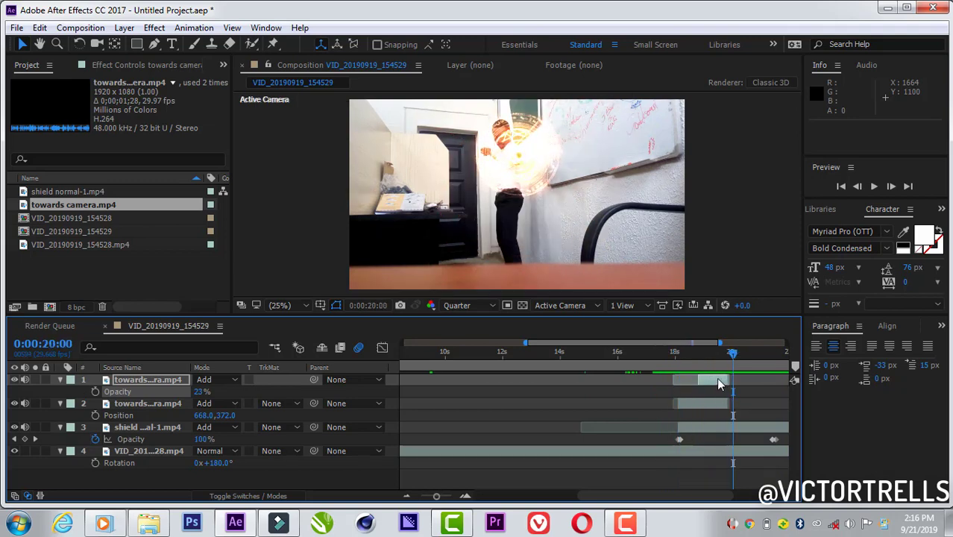
# Show the full composition length in the timeline and collapse the properties of all four layers
pyautogui.click(418, 498)
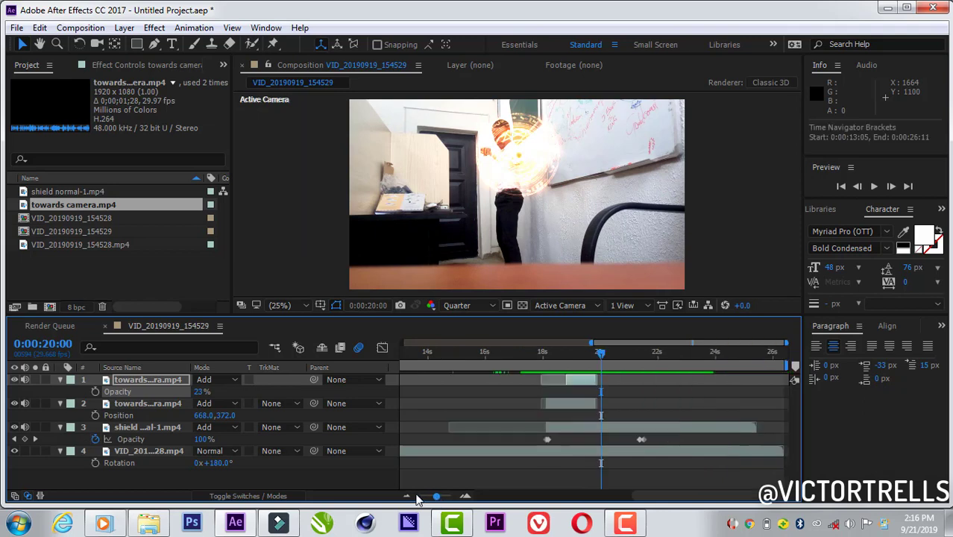
pyautogui.click(418, 498)
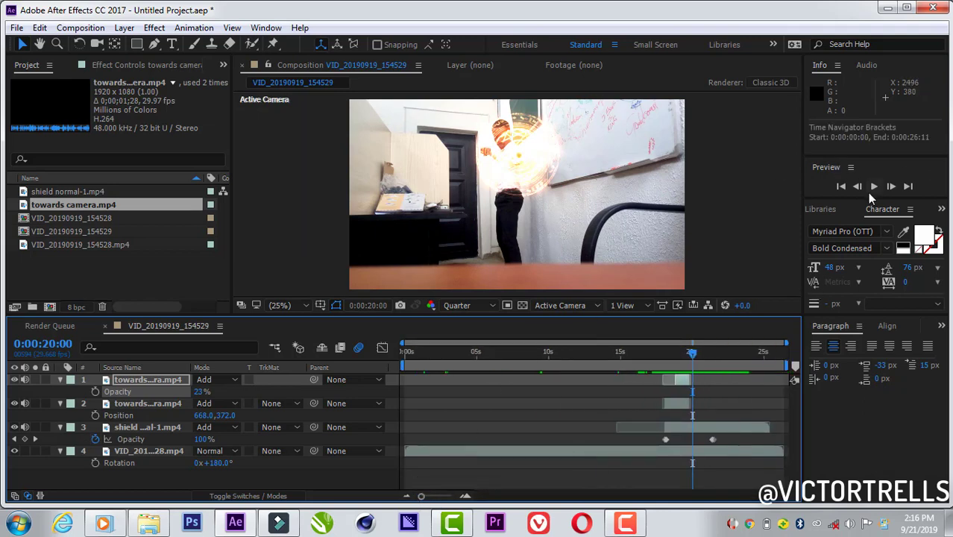
pyautogui.click(941, 211)
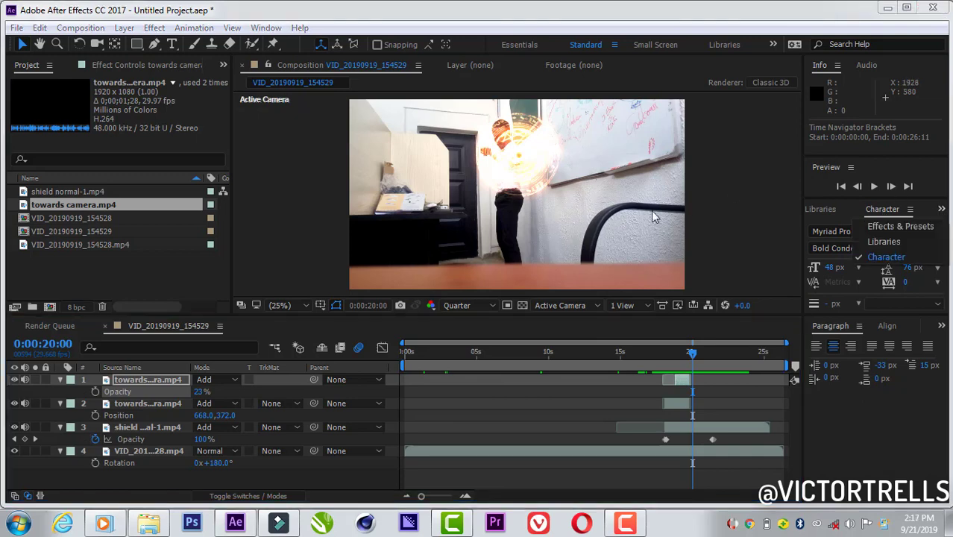
pyautogui.click(59, 382)
pyautogui.click(59, 380)
pyautogui.click(61, 415)
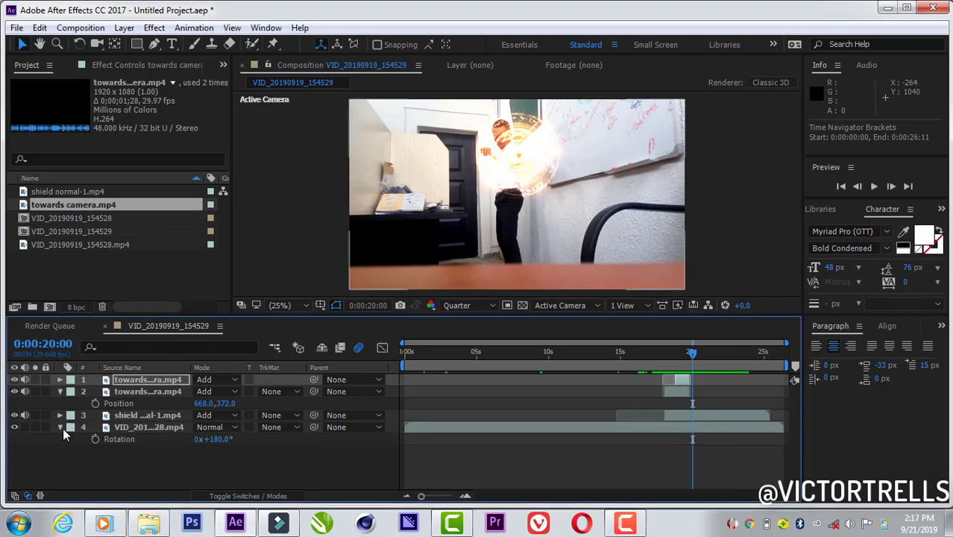
pyautogui.click(60, 426)
pyautogui.click(59, 390)
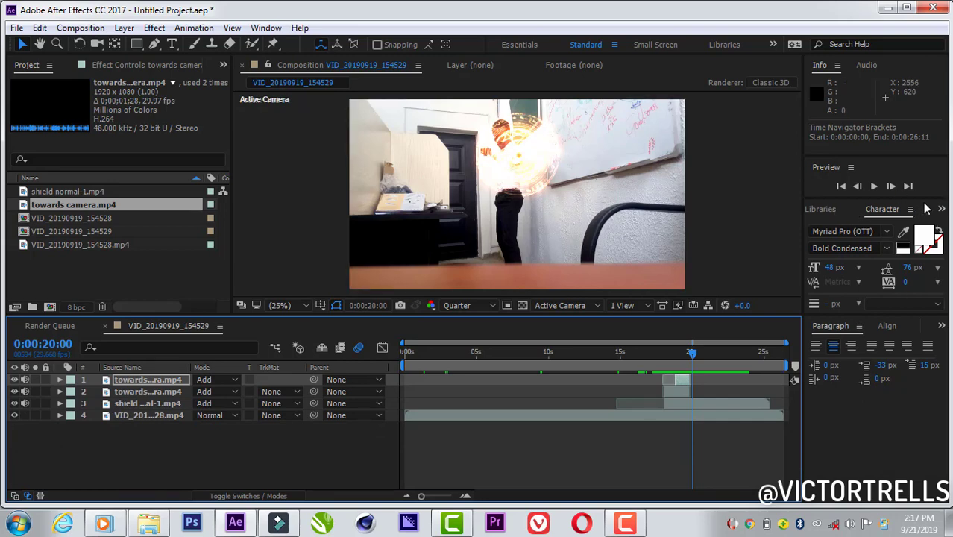
# Find the Curves effect, apply it to the VID_20190919_154528.mp4 layer, and lower the middle of the RGB curve slightly to darken the footage
pyautogui.click(827, 211)
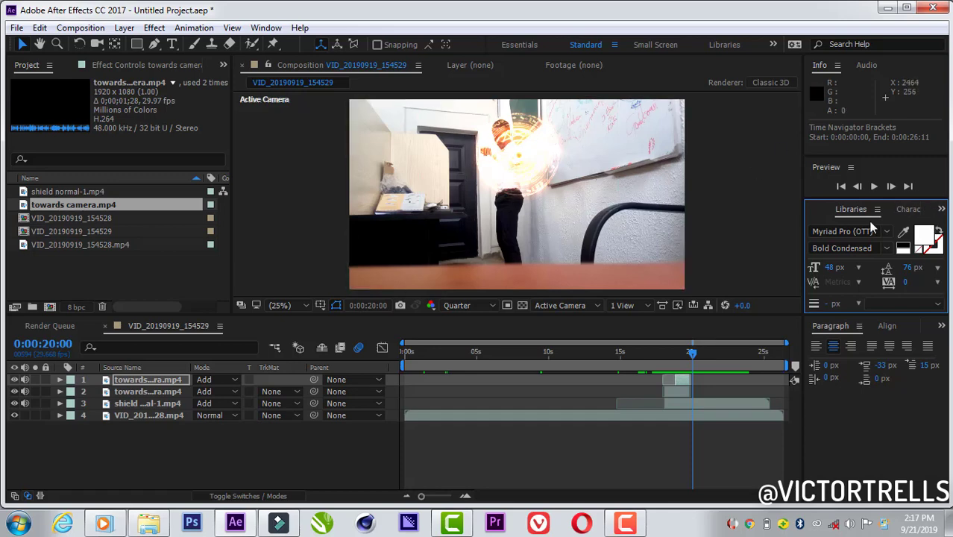
pyautogui.click(939, 209)
pyautogui.click(901, 224)
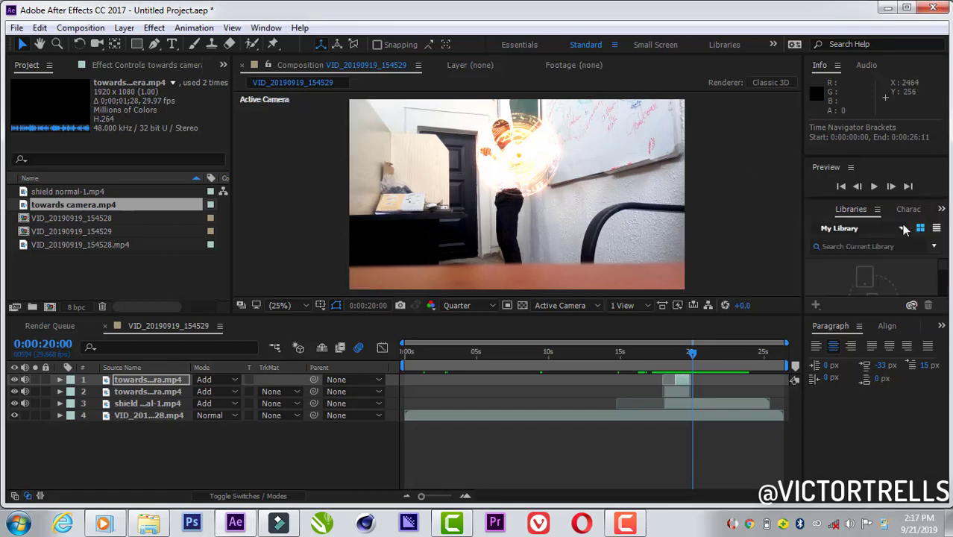
pyautogui.click(854, 226)
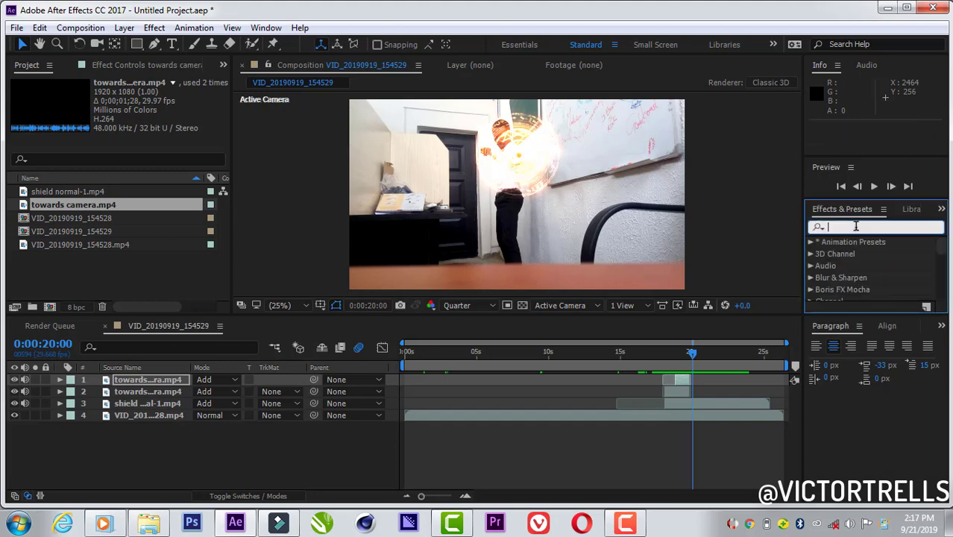
pyautogui.write('c')
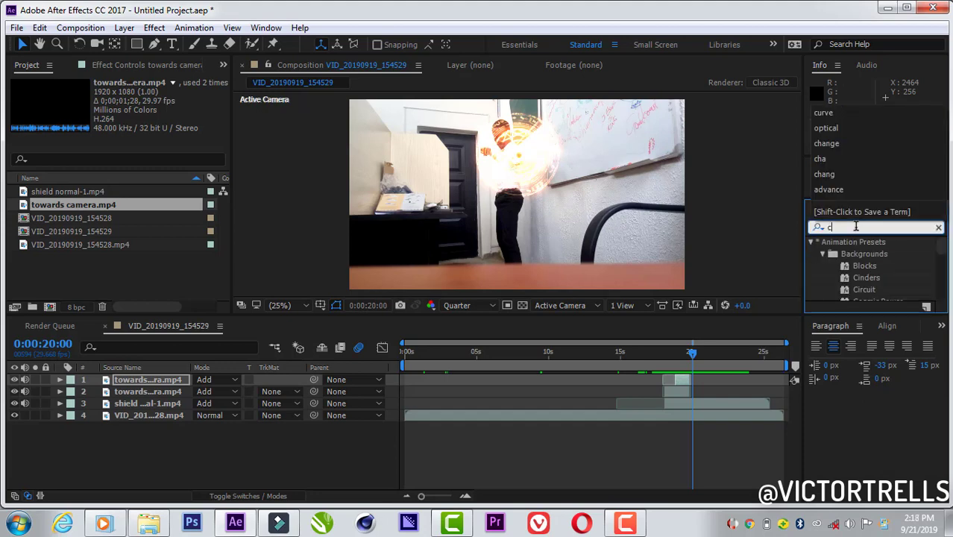
pyautogui.write('urv')
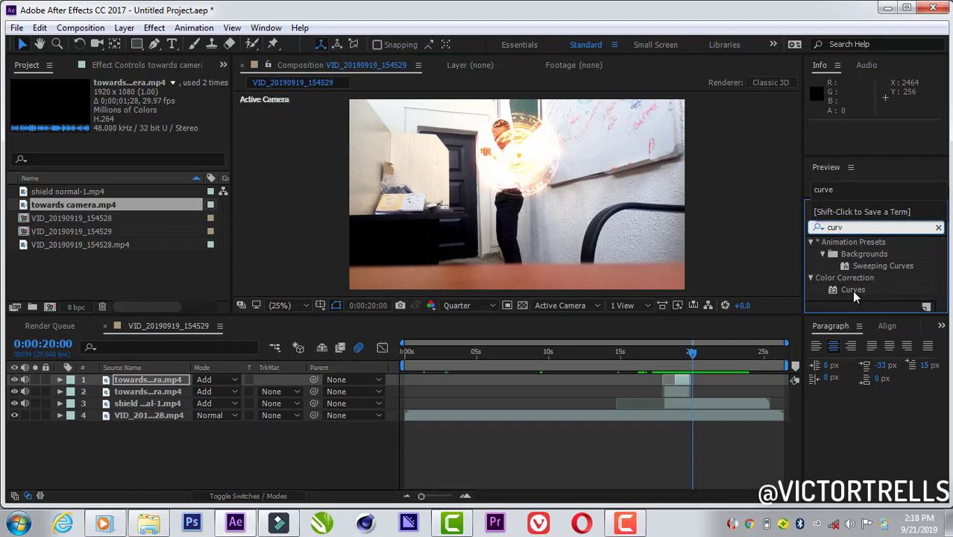
pyautogui.click(852, 290)
pyautogui.moveTo(852, 290); pyautogui.dragTo(585, 415)
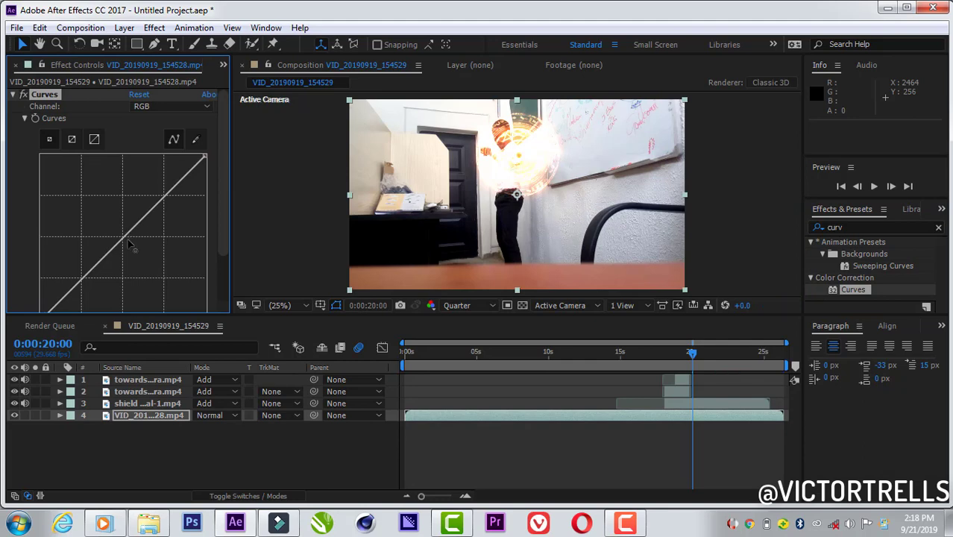
pyautogui.moveTo(128, 243); pyautogui.dragTo(132, 249)
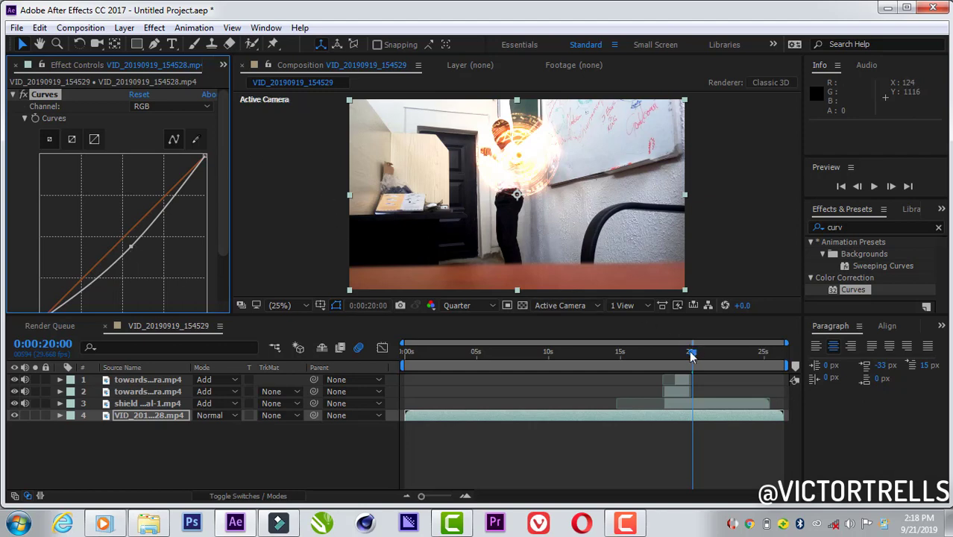
pyautogui.moveTo(691, 356)
pyautogui.mouseDown()
pyautogui.moveTo(679, 352)
pyautogui.moveTo(680, 361)
pyautogui.mouseUp()
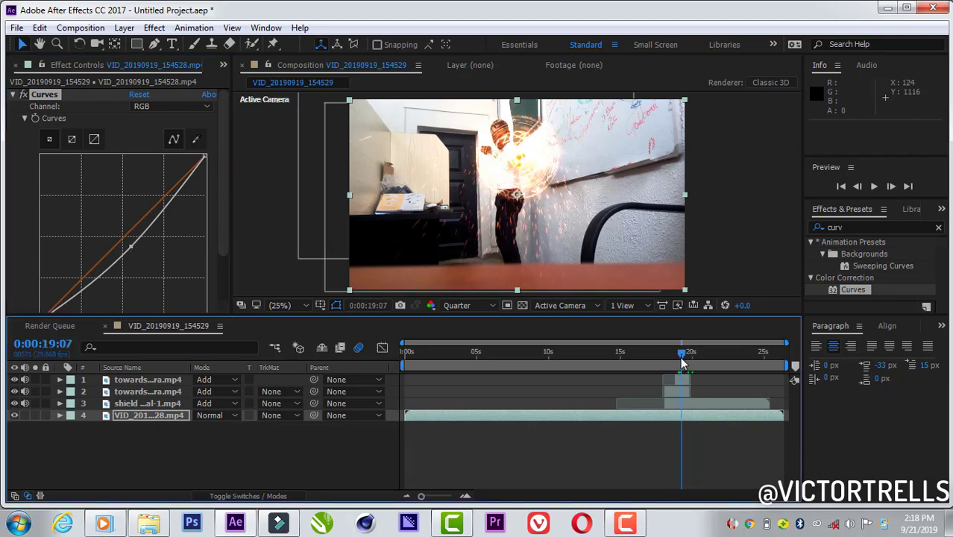
# Find the Stylize Glow effect, apply it to the shield normal-1.mp4 layer, and set its Glow Threshold to 76.1%
pyautogui.click(687, 402)
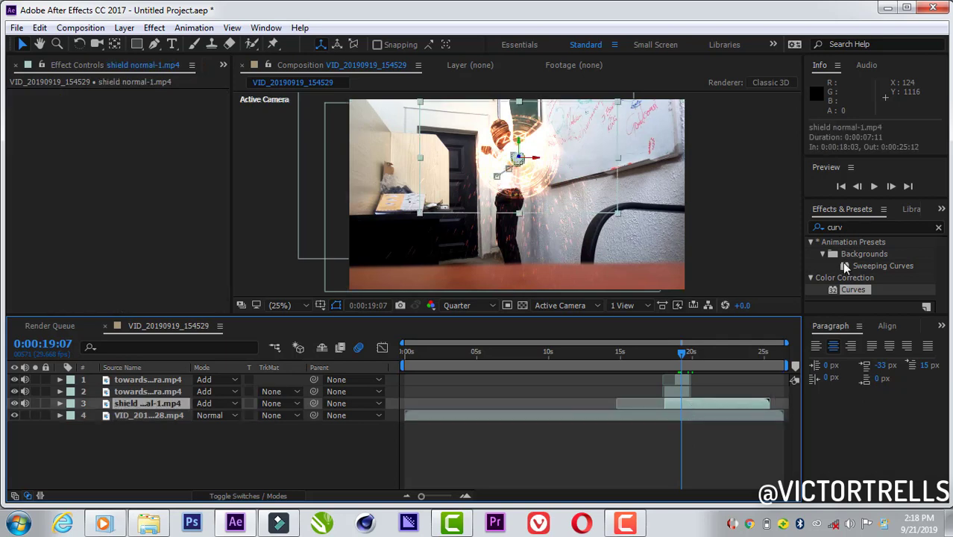
pyautogui.click(832, 228)
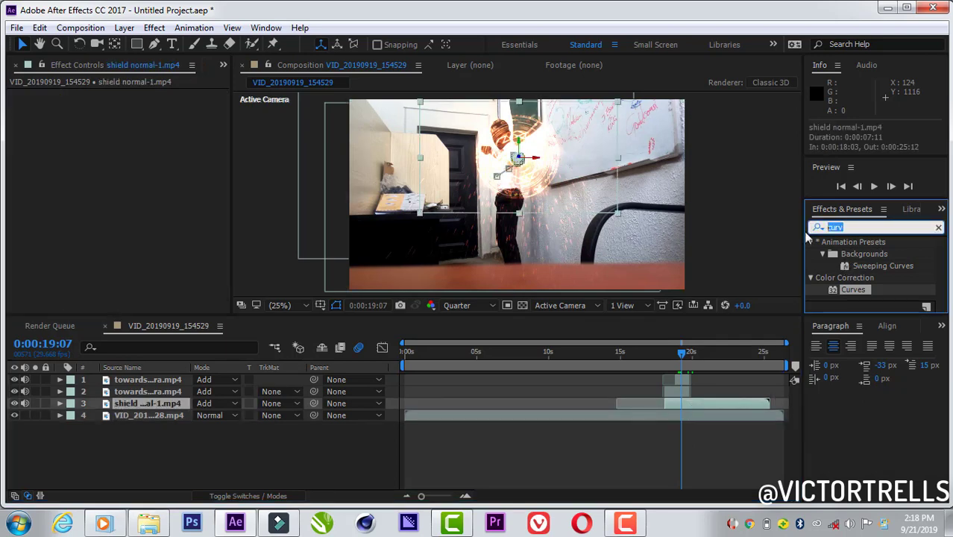
pyautogui.write('glo')
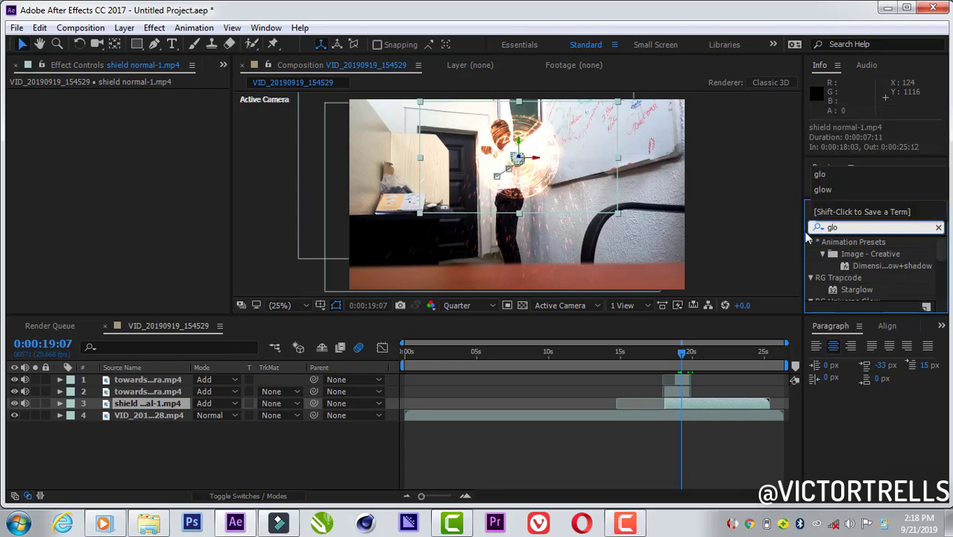
pyautogui.write('w')
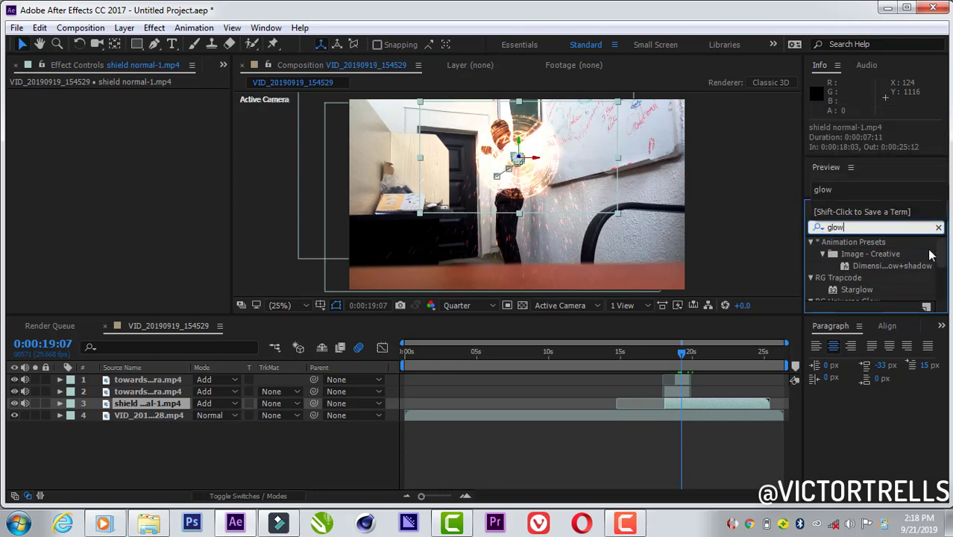
pyautogui.moveTo(942, 252); pyautogui.dragTo(943, 290)
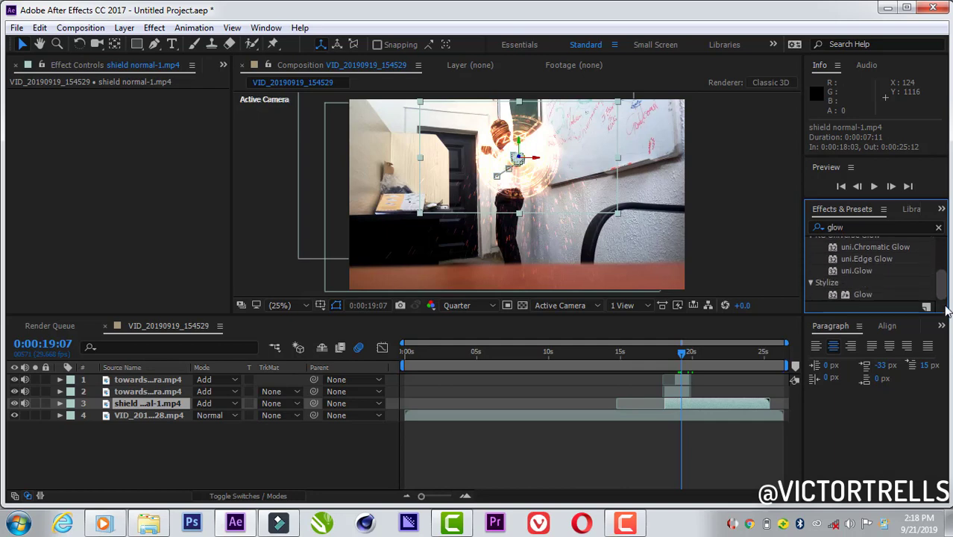
pyautogui.doubleClick(857, 295)
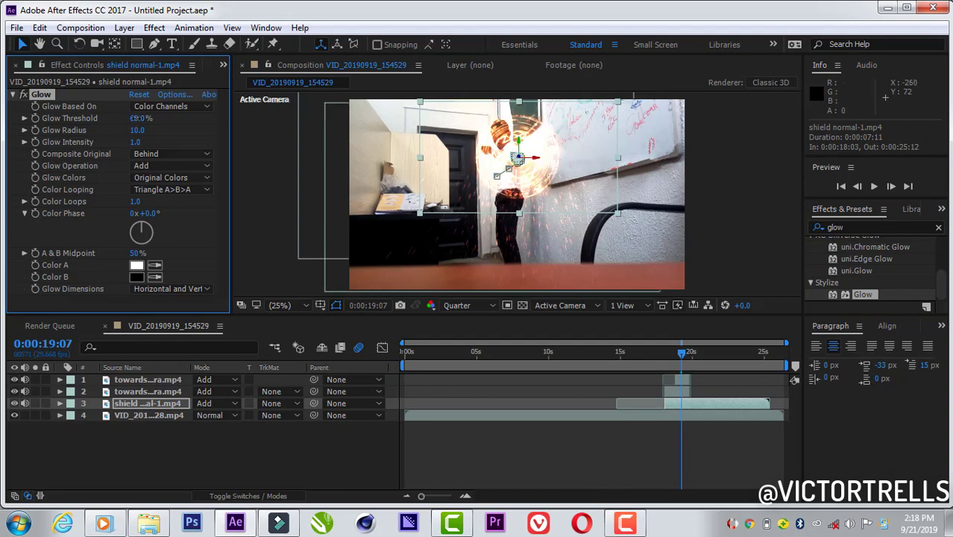
pyautogui.moveTo(156, 118); pyautogui.dragTo(157, 117)
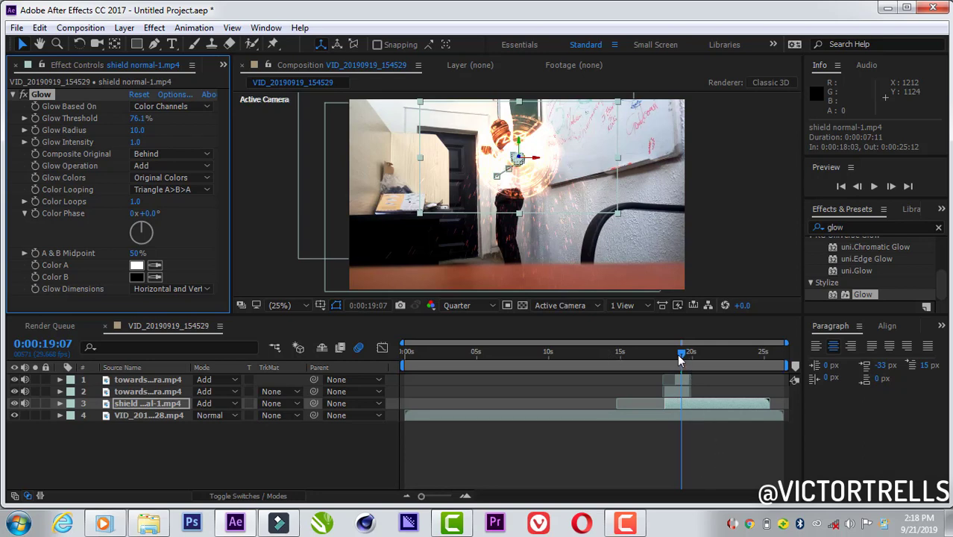
# Play back the glowing shield composite from 0:00:18:00
pyautogui.moveTo(678, 359); pyautogui.dragTo(662, 363)
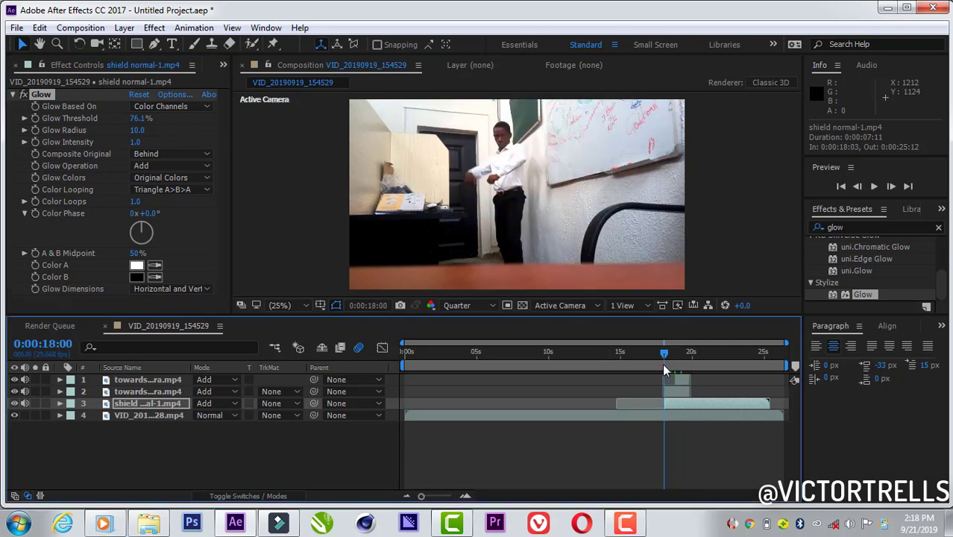
pyautogui.press('space')
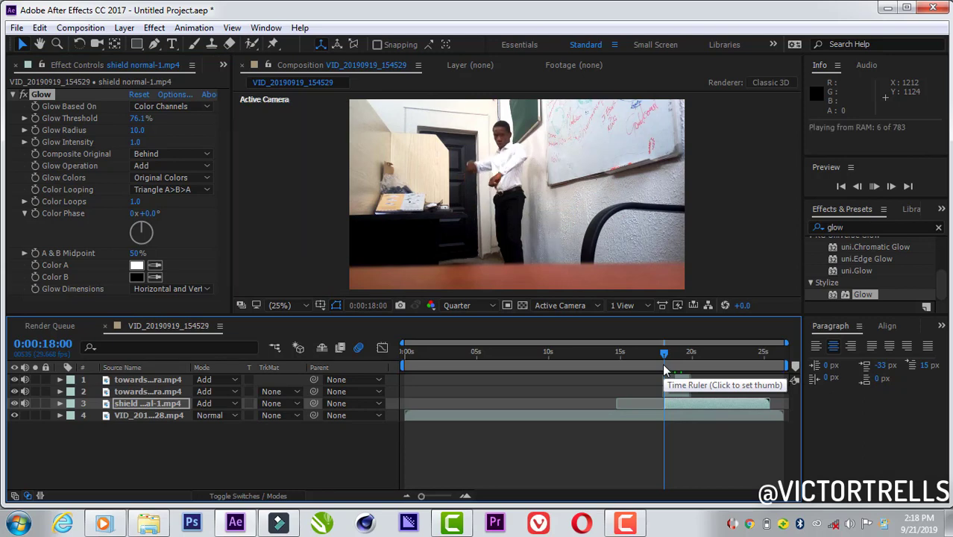